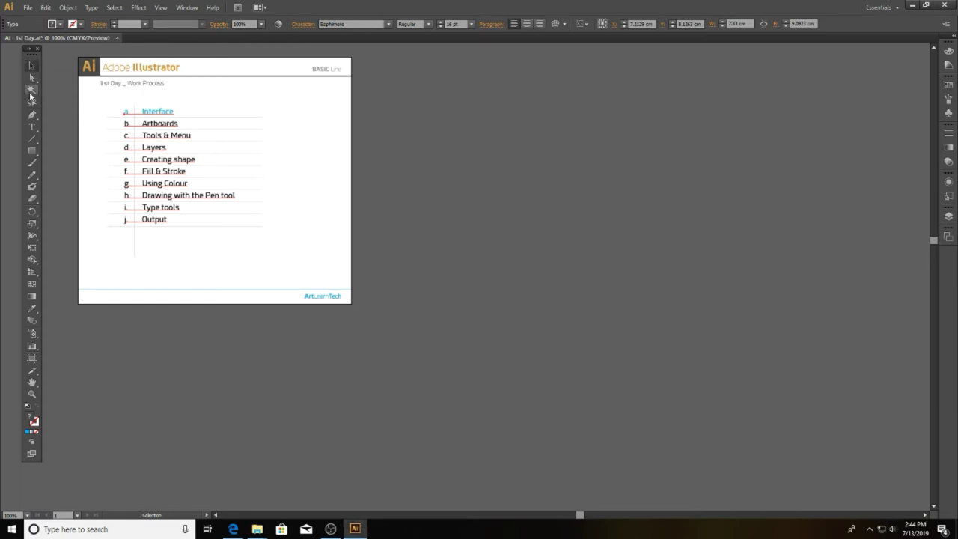
Step: Try the toolbar tools, from text and pen through zoom, then return to Selection
left_click(32, 90)
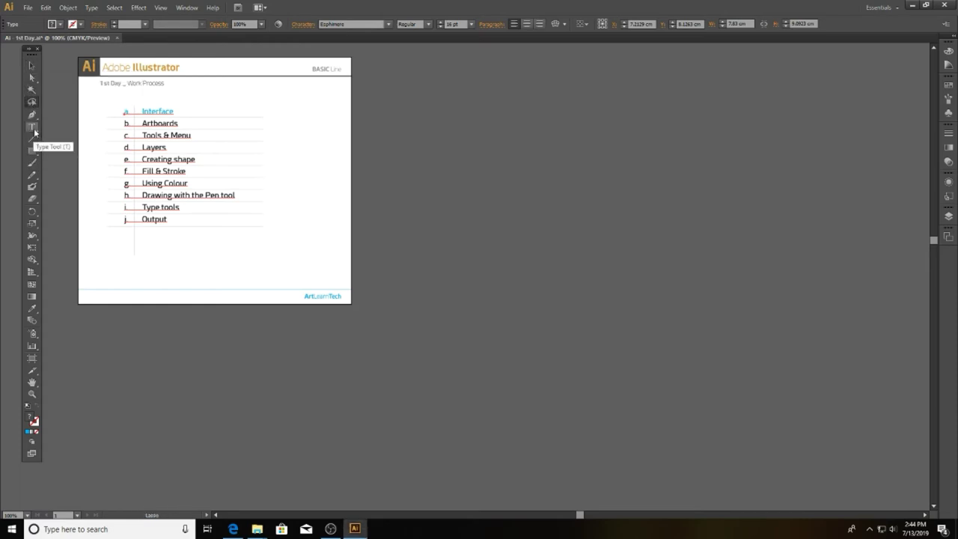
left_click_drag(31, 126, 66, 150)
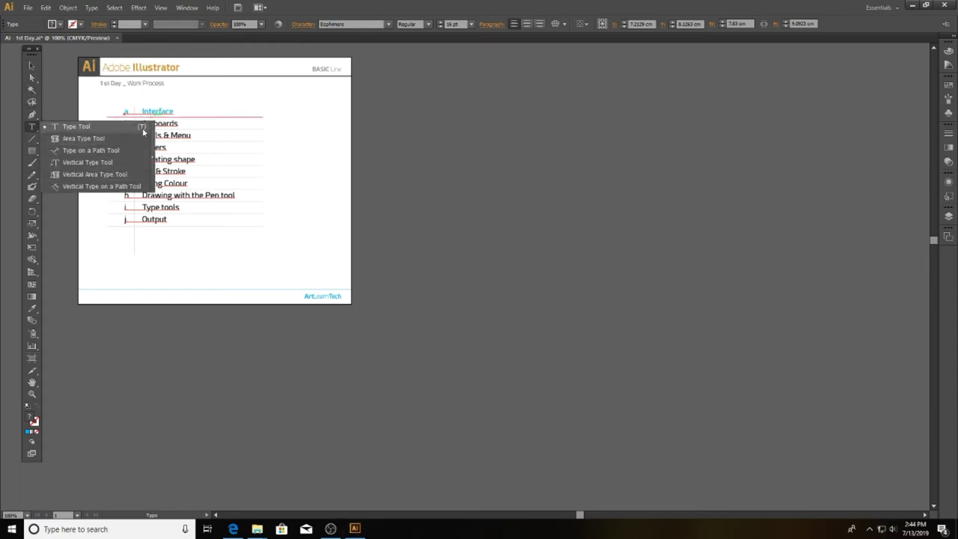
left_click_drag(31, 114, 63, 144)
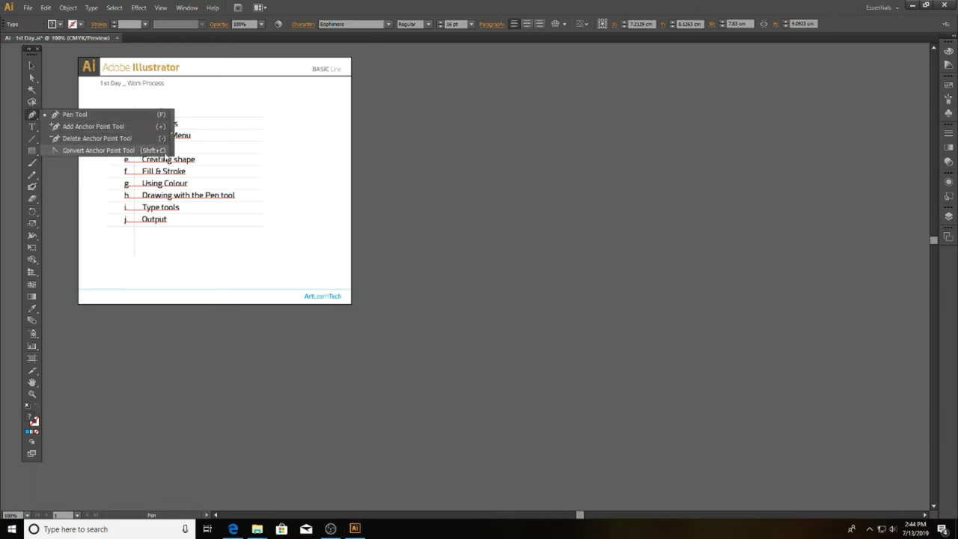
left_click(32, 150)
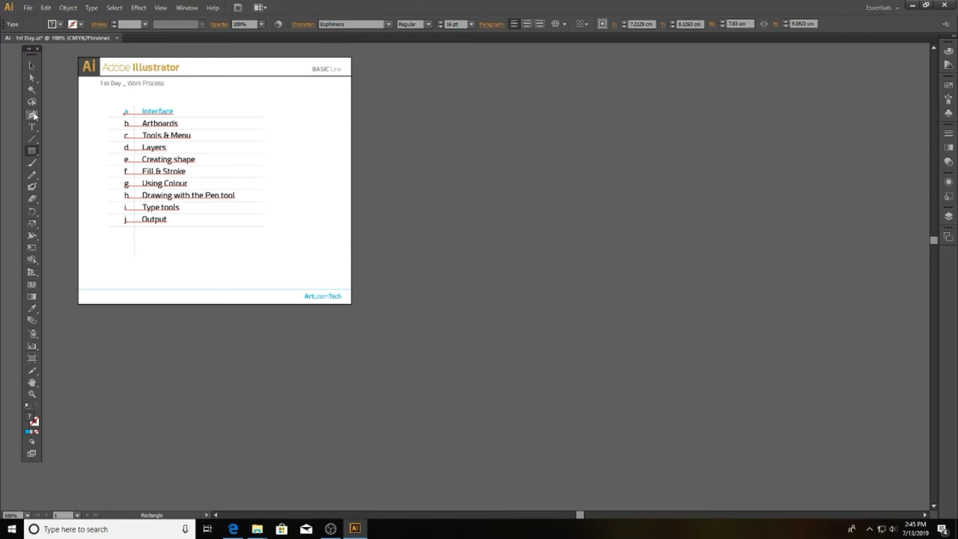
left_click(31, 162)
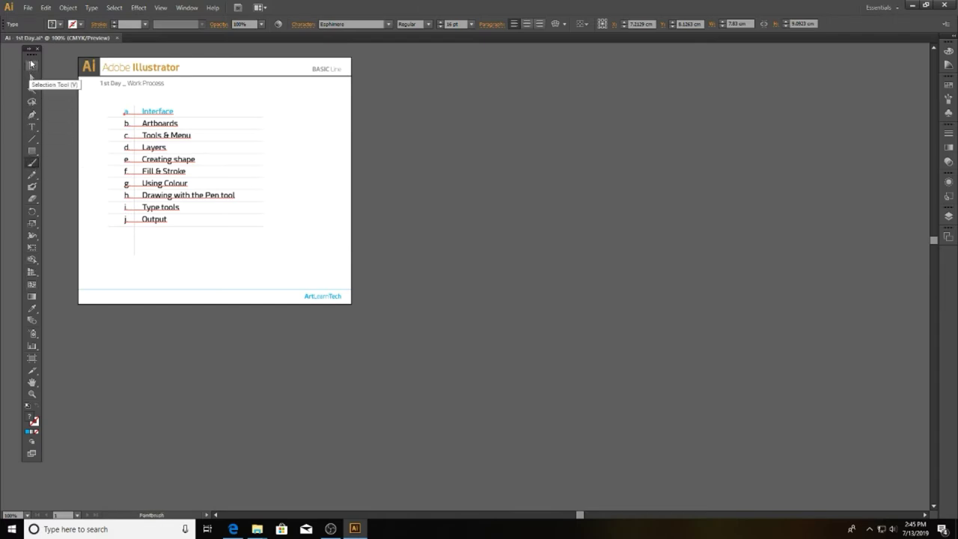
left_click(32, 116)
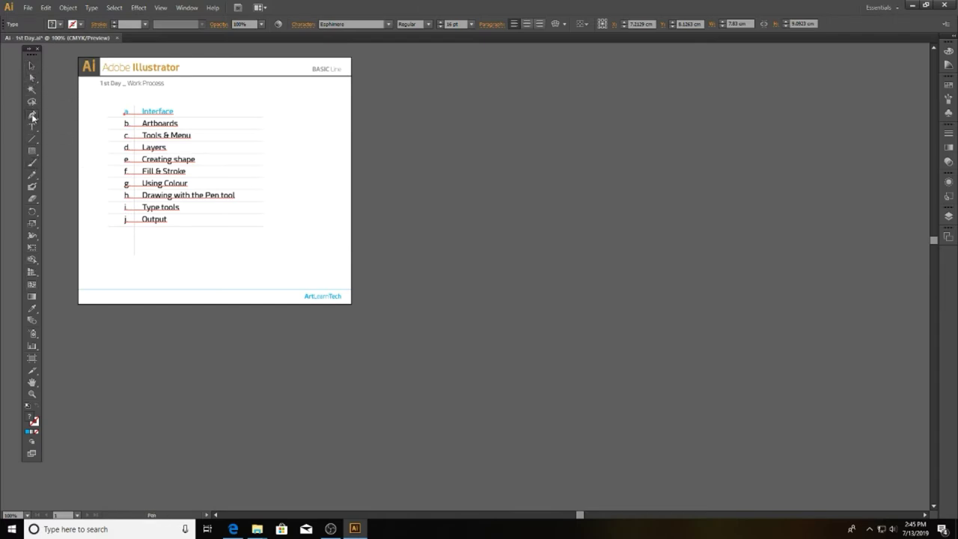
left_click(31, 163)
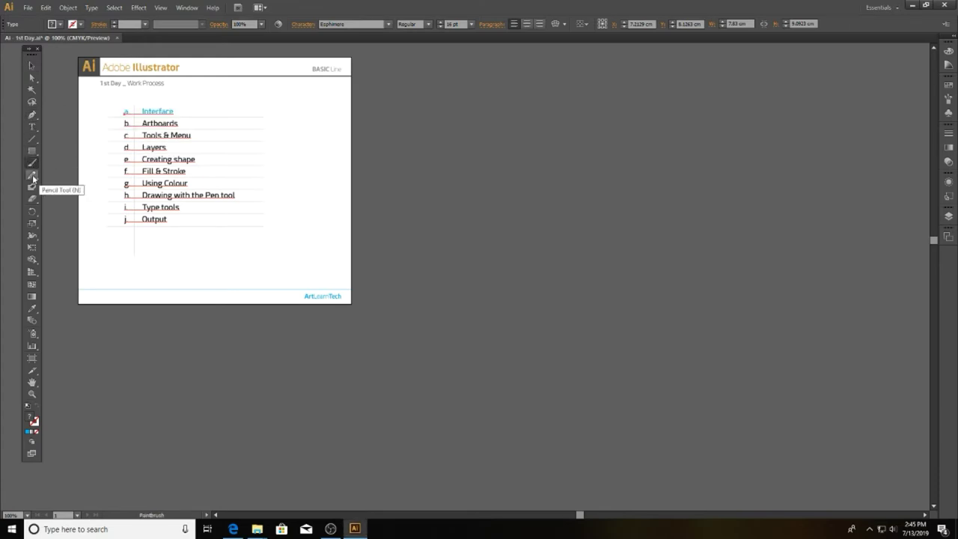
left_click(32, 177)
left_click(32, 198)
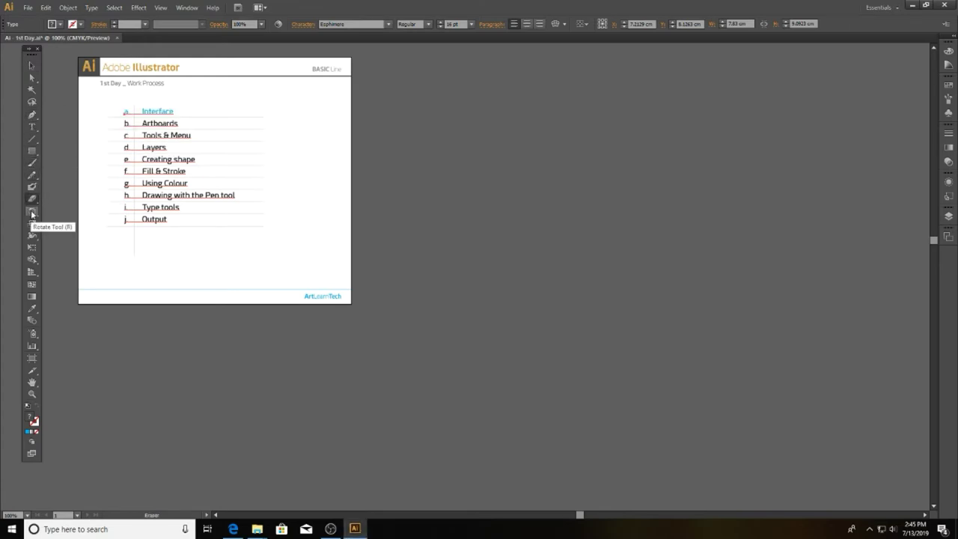
left_click(31, 224)
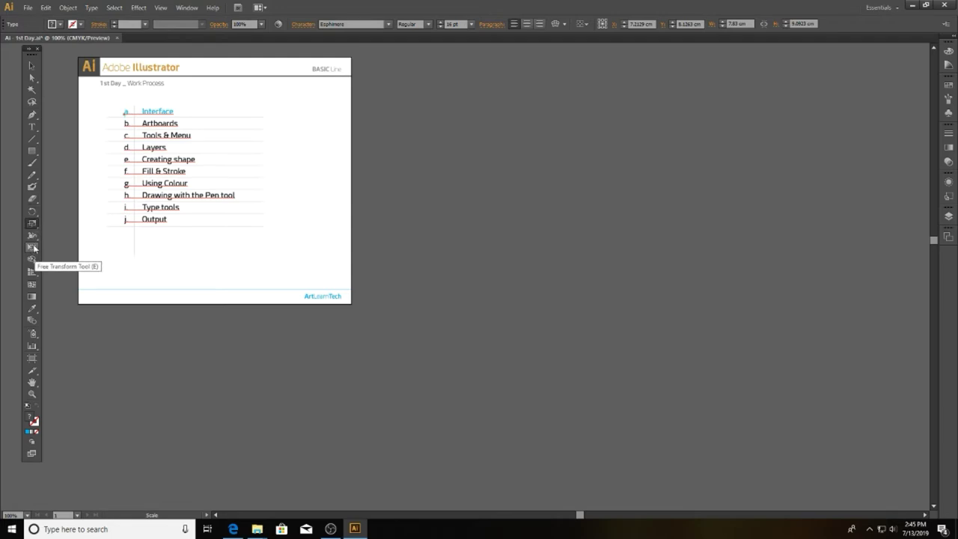
left_click(33, 297)
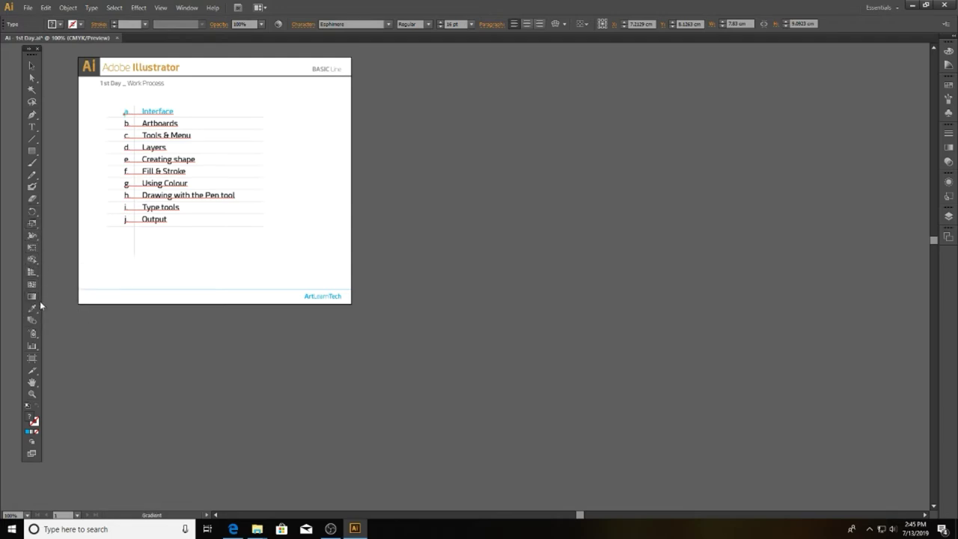
left_click(32, 308)
left_click(31, 321)
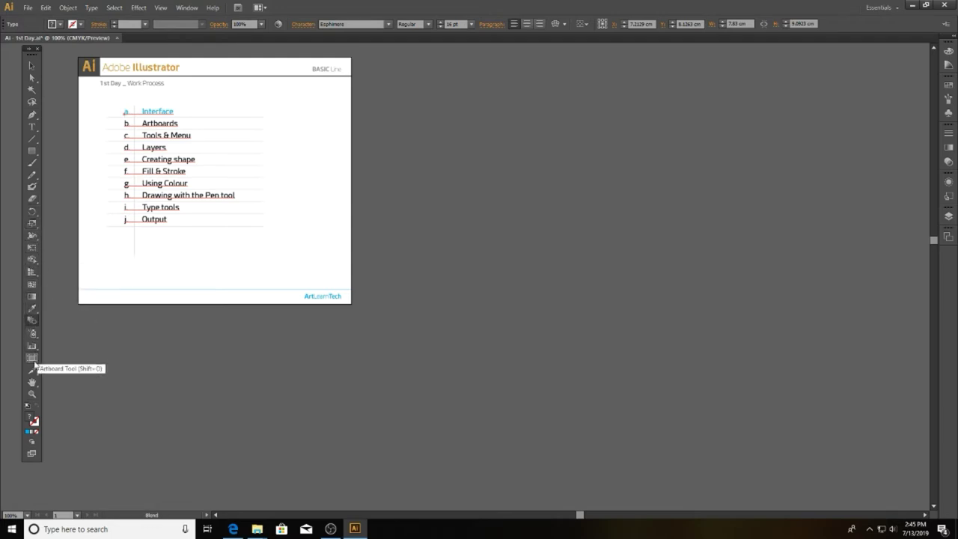
left_click(31, 358)
left_click(32, 370)
left_click(31, 394)
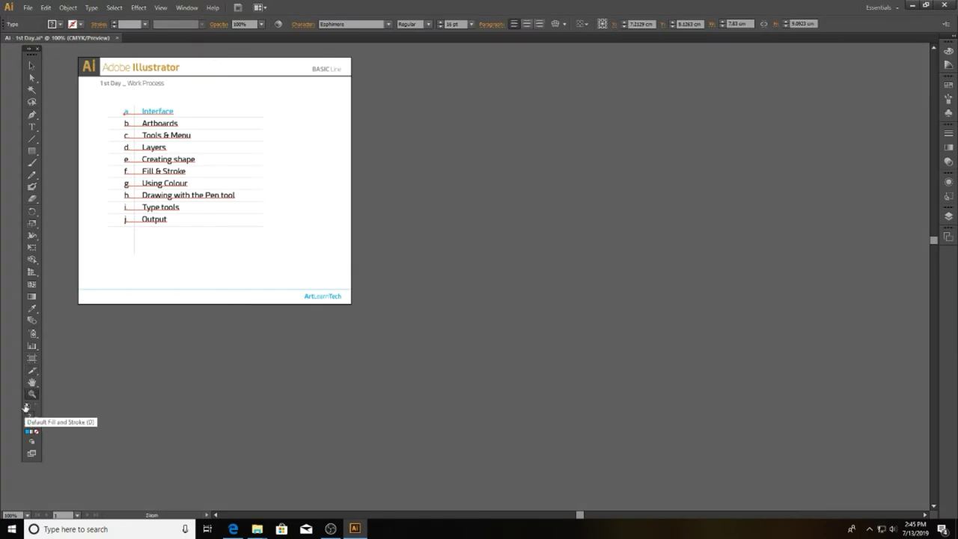
left_click(31, 65)
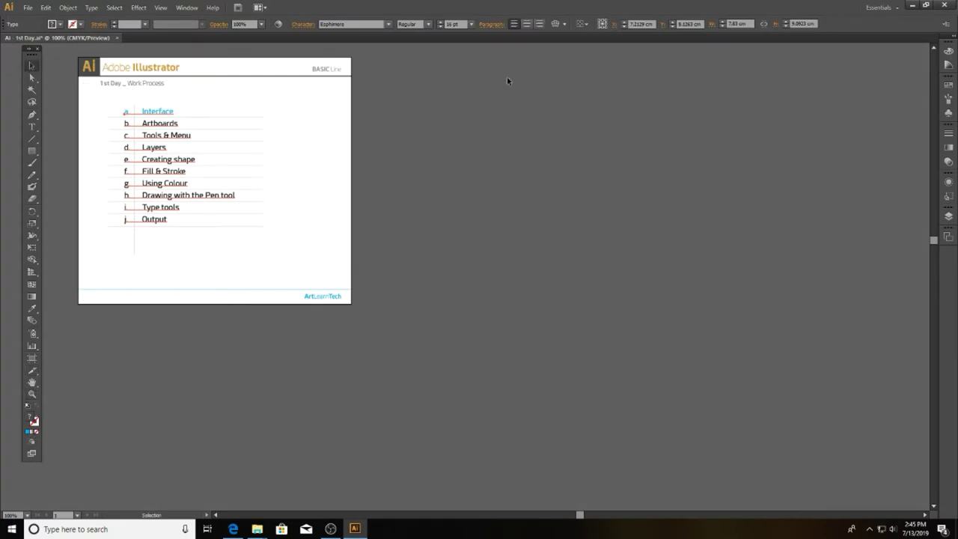
Step: Check the workspace list, then browse the Color, Swatches, Brushes and Symbols panels
left_click(880, 7)
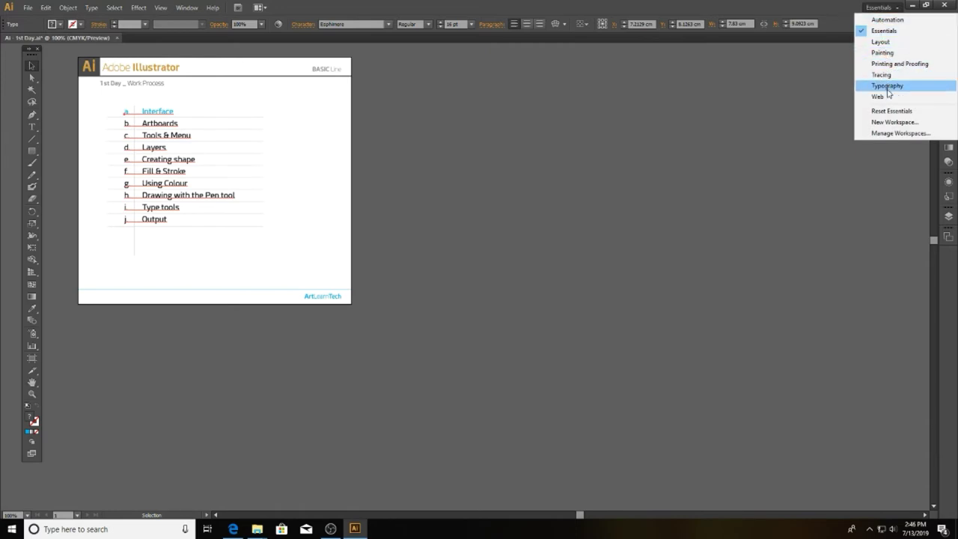
key("Escape")
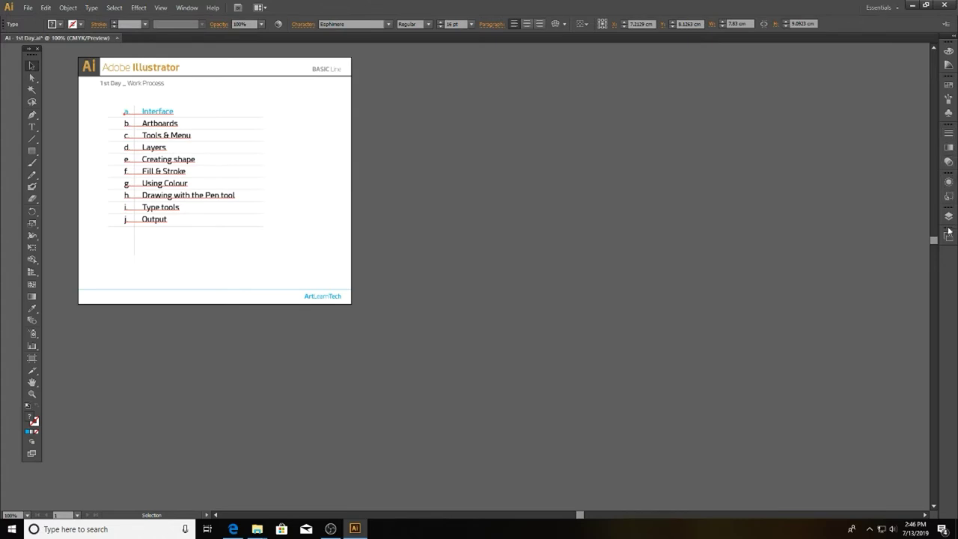
left_click(947, 63)
left_click(947, 84)
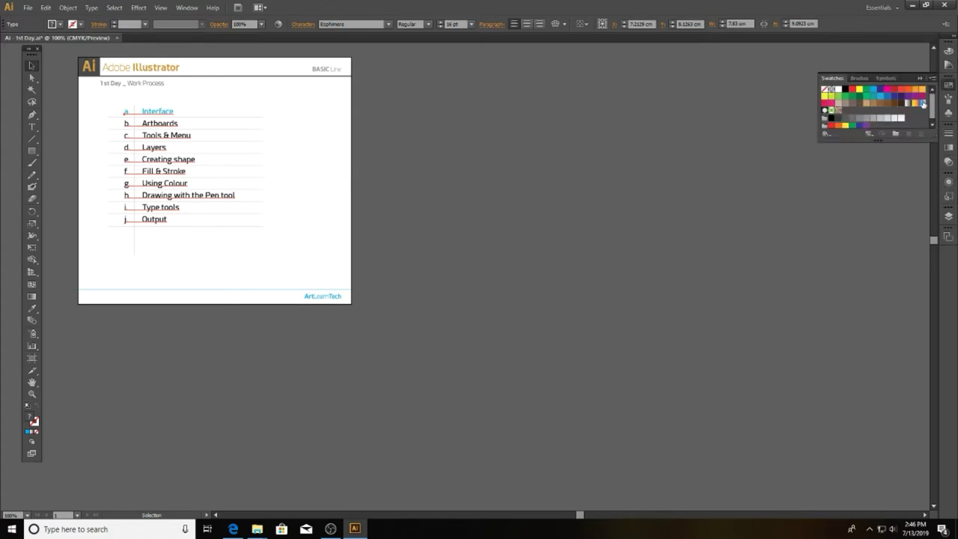
left_click(860, 78)
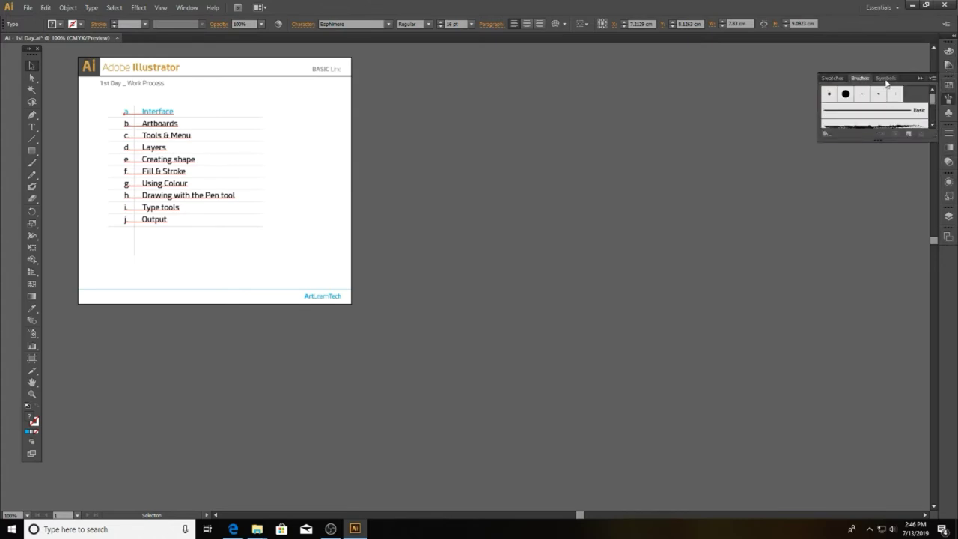
left_click(948, 110)
left_click(947, 99)
left_click(947, 113)
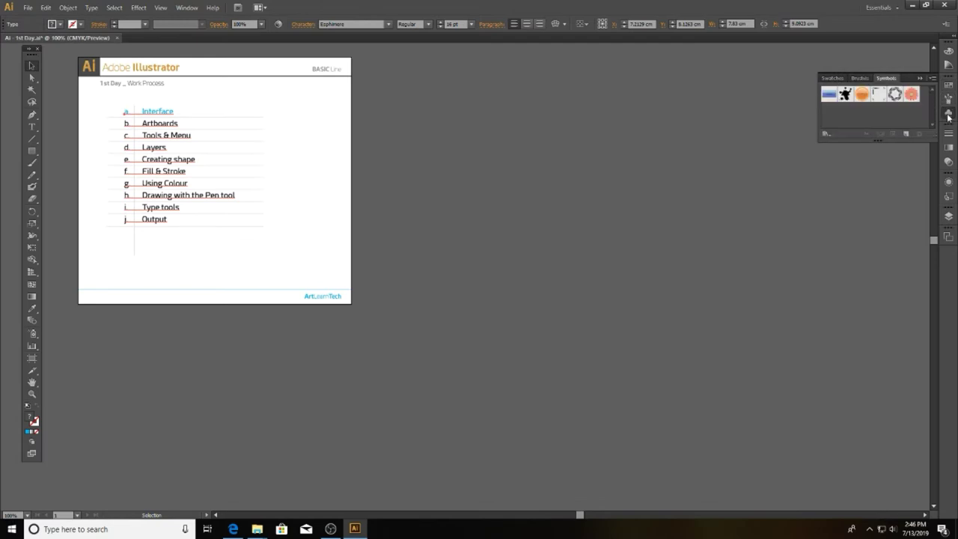
Step: Browse the Stroke, Gradient, Transparency, Layers and Artboards panels
left_click(947, 134)
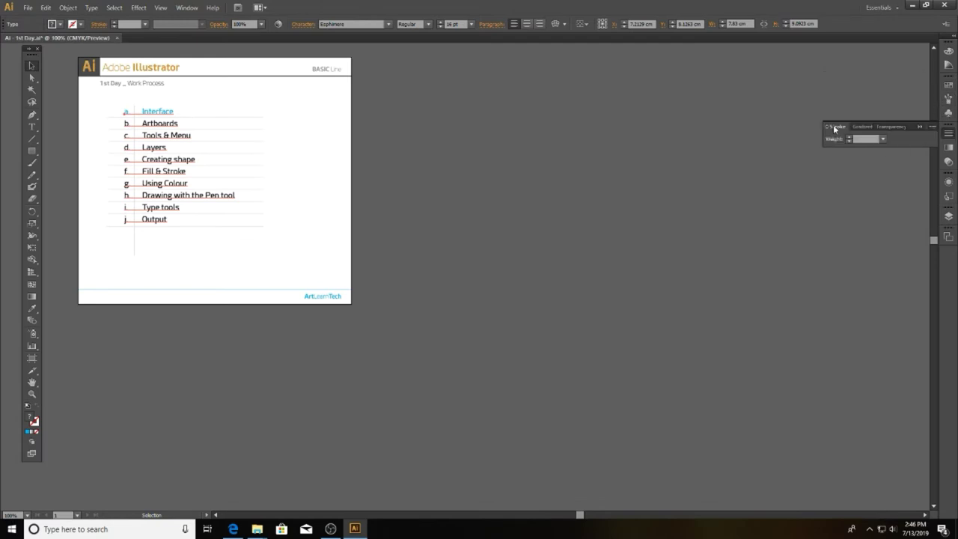
left_click(854, 126)
left_click(890, 127)
left_click(893, 130)
left_click(859, 126)
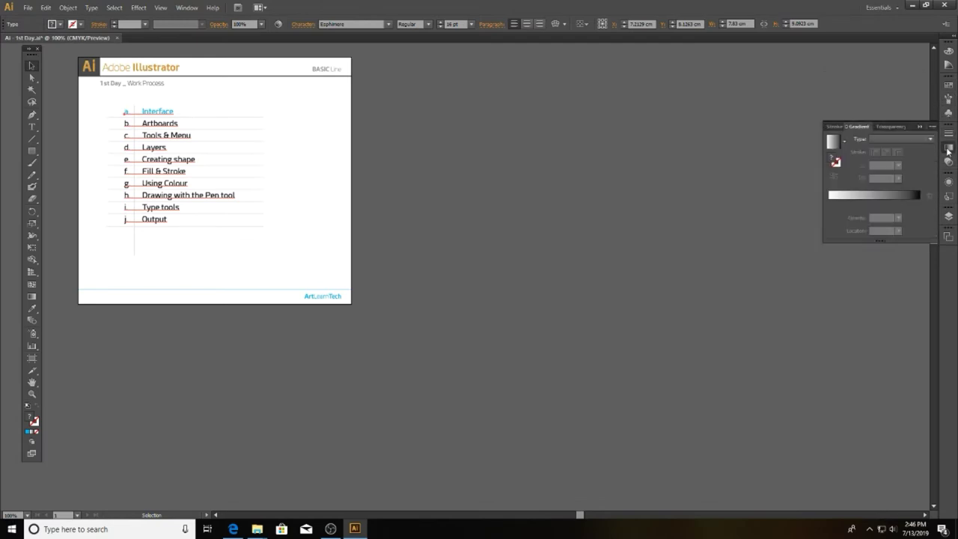
left_click(844, 142)
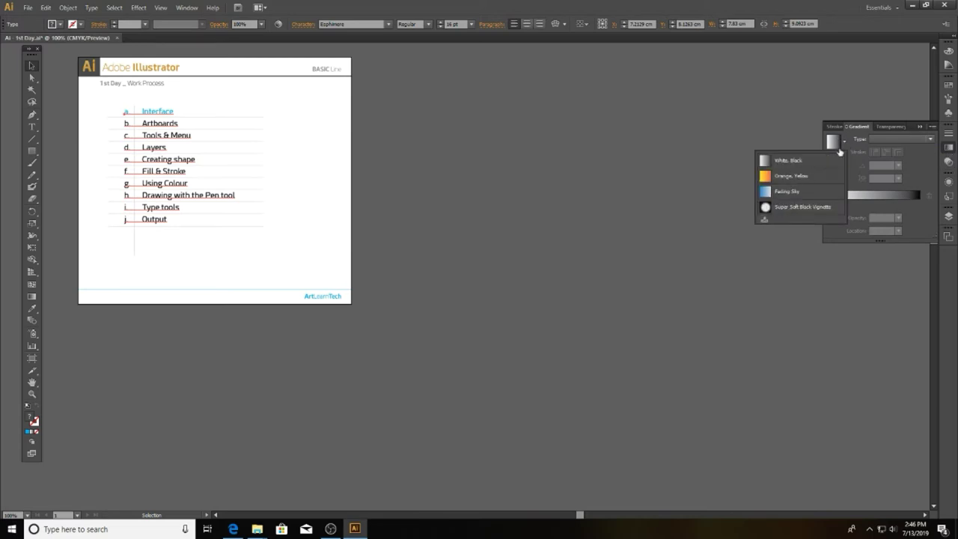
left_click(840, 152)
left_click(836, 128)
left_click(949, 216)
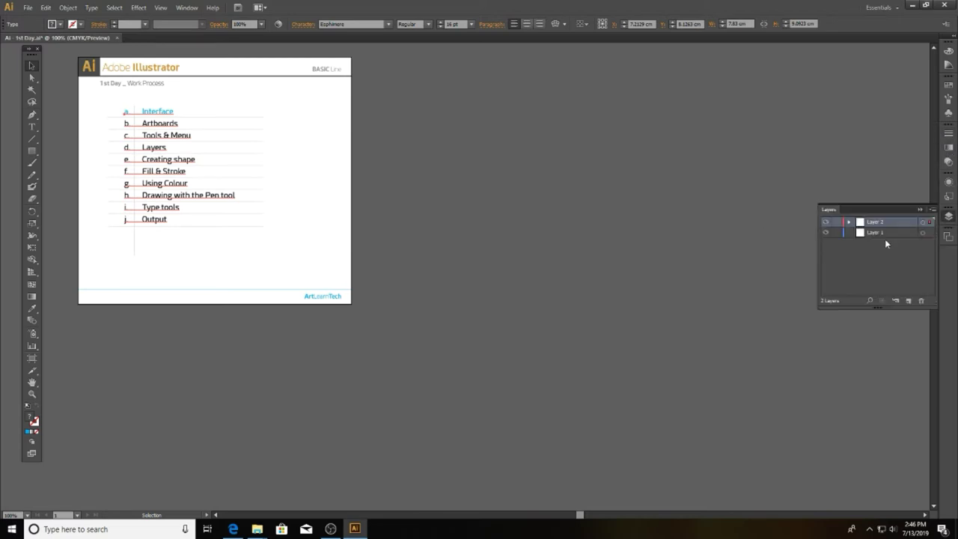
left_click(948, 238)
left_click(948, 238)
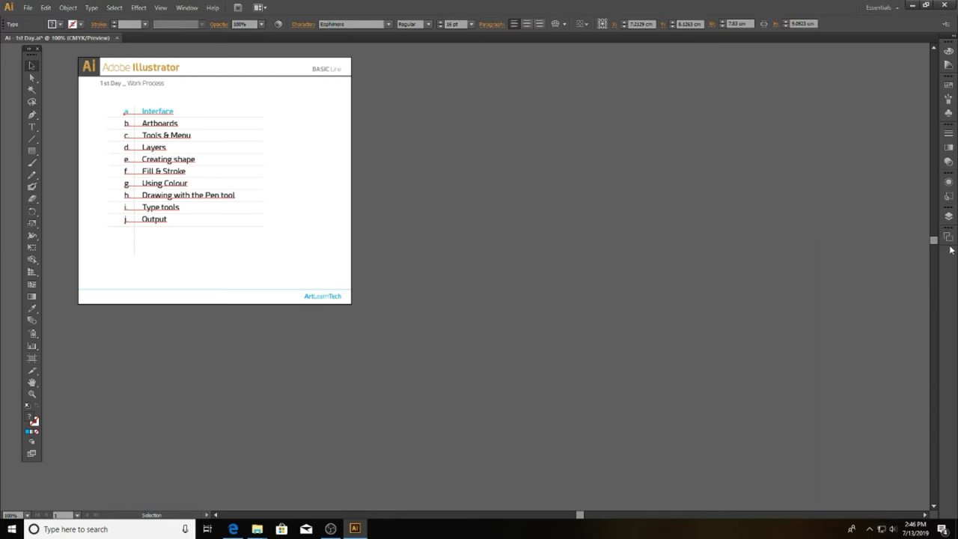
Step: Start a new document and choose the Print profile
key("ctrl+minus")
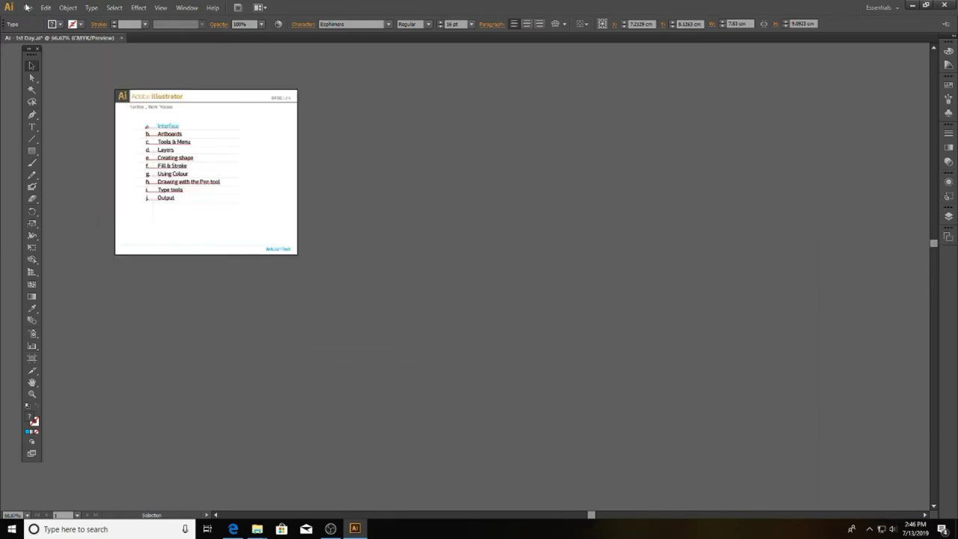
left_click(29, 9)
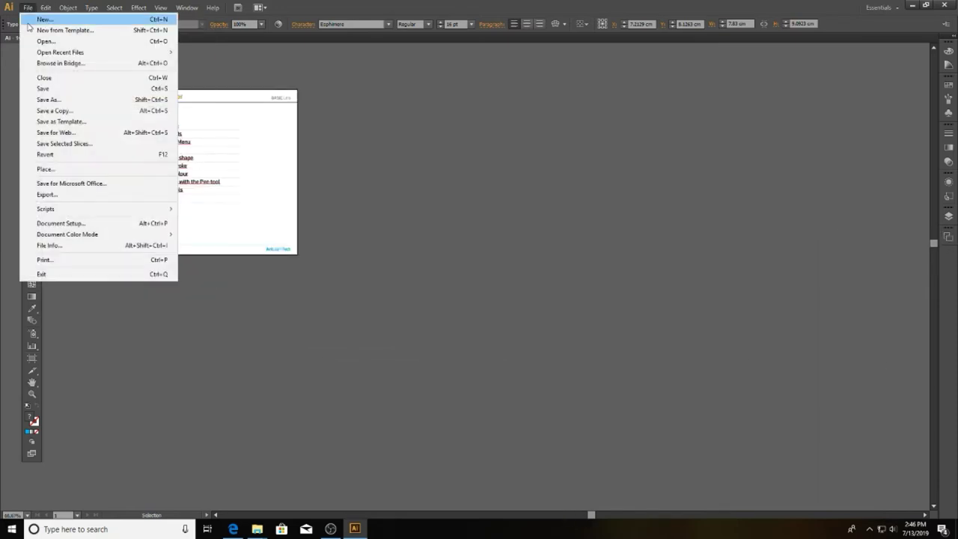
left_click(155, 19)
left_click_drag(495, 98, 492, 86)
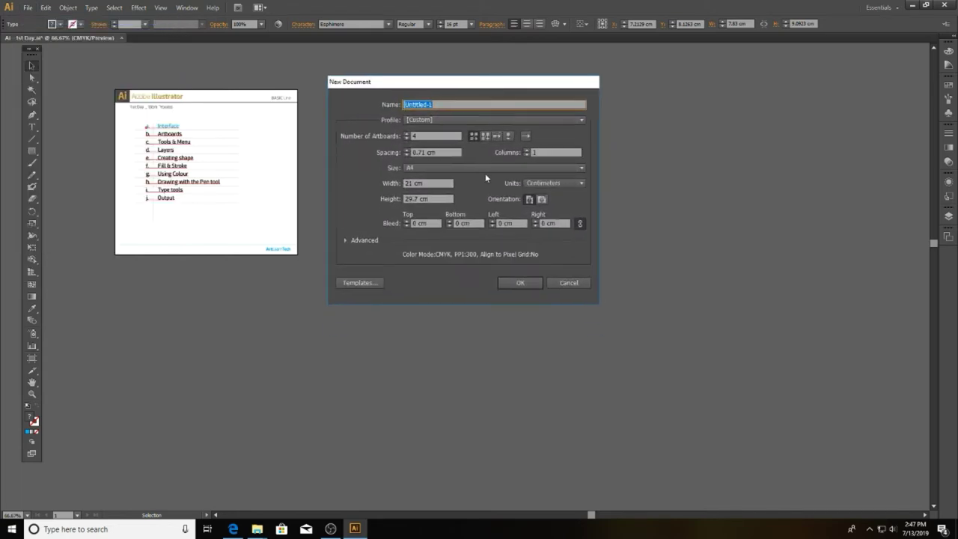
left_click(430, 166)
left_click(430, 166)
left_click(436, 118)
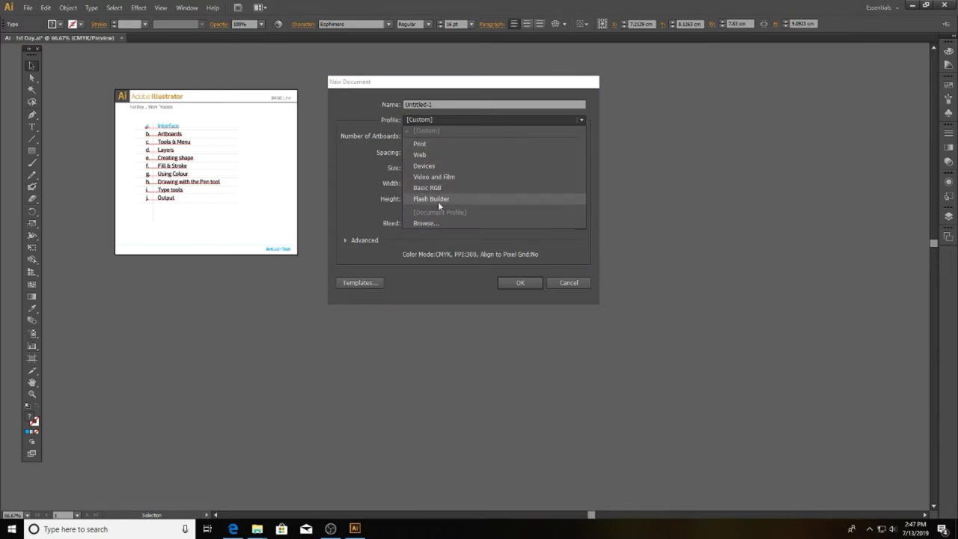
key("Escape")
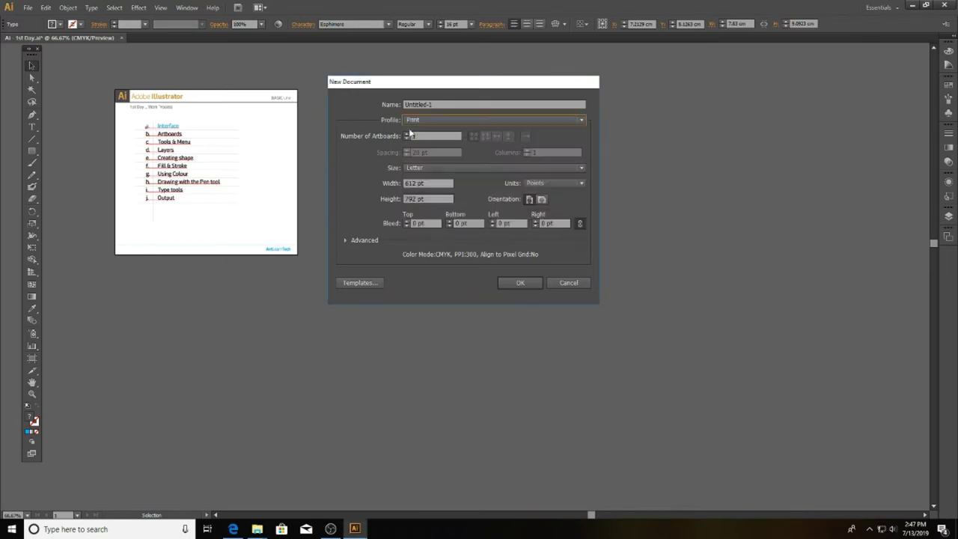
left_click(429, 165)
left_click(430, 165)
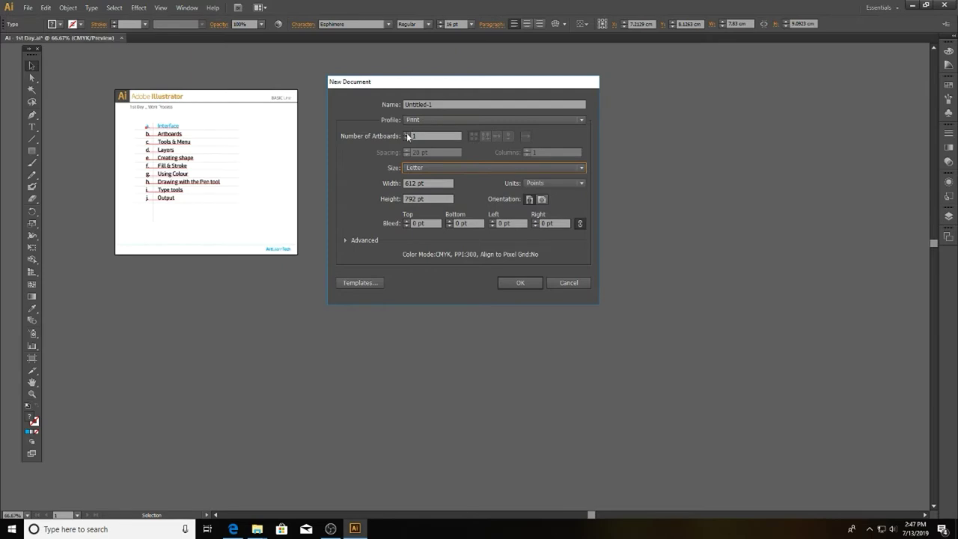
Step: Create the document with 1 artboard at A4 size
left_click(406, 133)
left_click(407, 139)
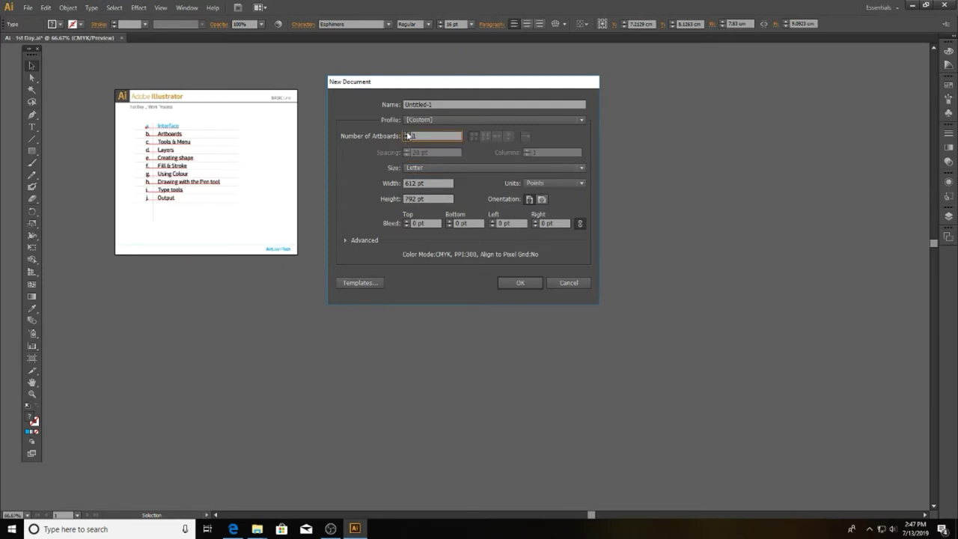
left_click(408, 168)
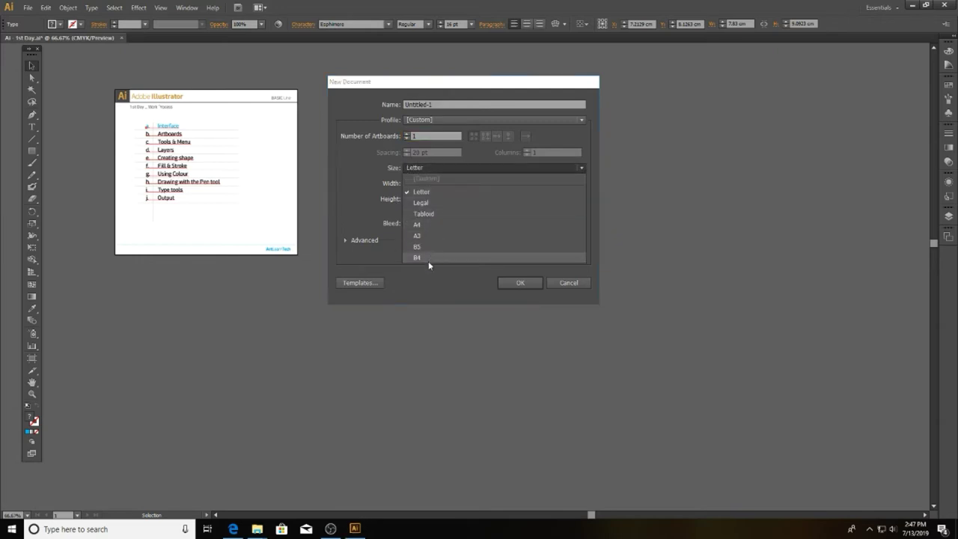
left_click(416, 205)
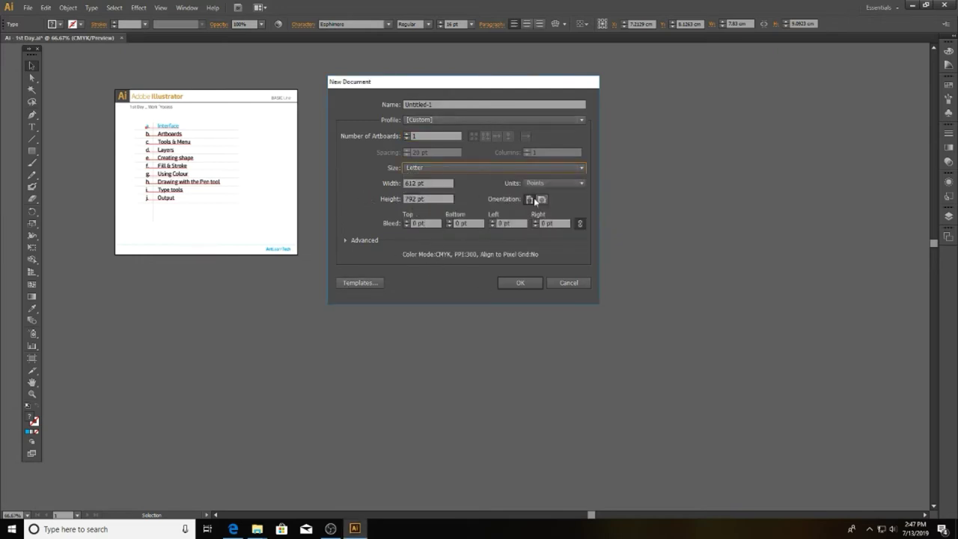
left_click(451, 169)
left_click(442, 223)
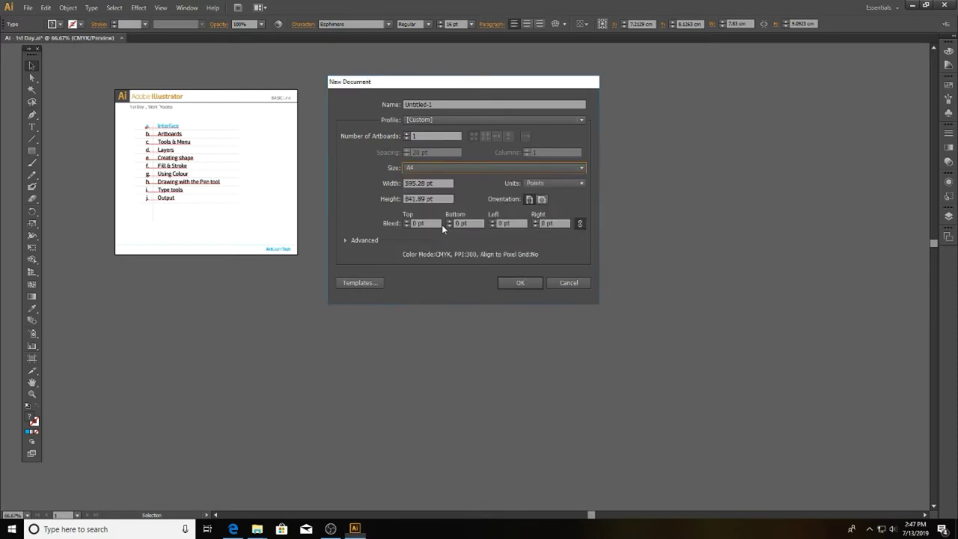
left_click(515, 282)
Step: Centre the page, float the Artboards panel and two-column Tools panel, and pick the Artboard tool
left_click(457, 316, "alt")
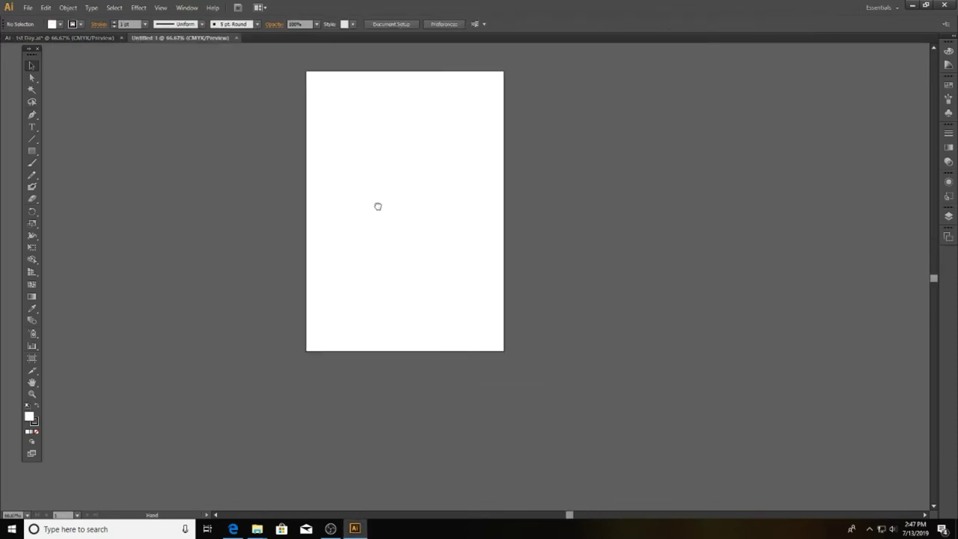
mouse_move(377, 205)
left_mouse_down()
mouse_move(339, 238)
mouse_move(397, 233)
left_mouse_up()
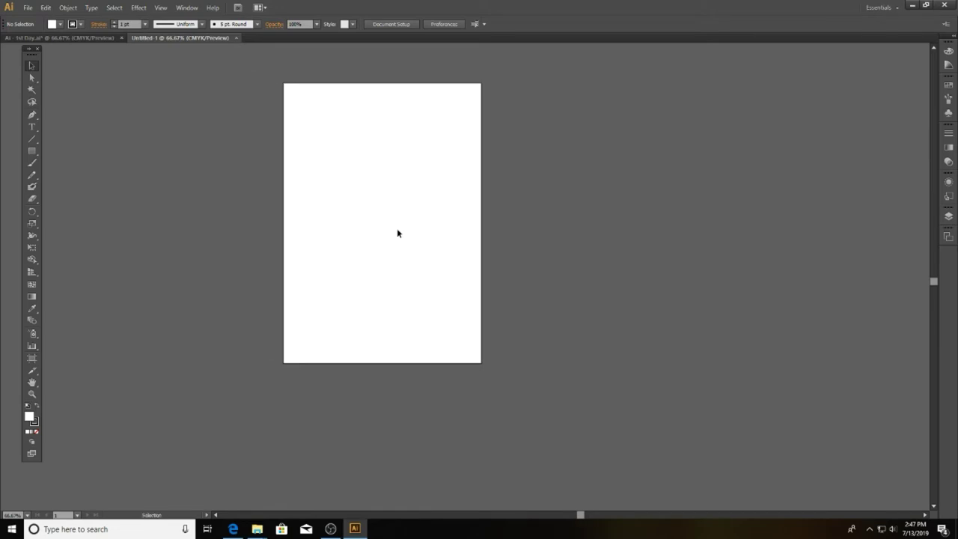
left_click(947, 236)
left_click_drag(865, 229, 599, 103)
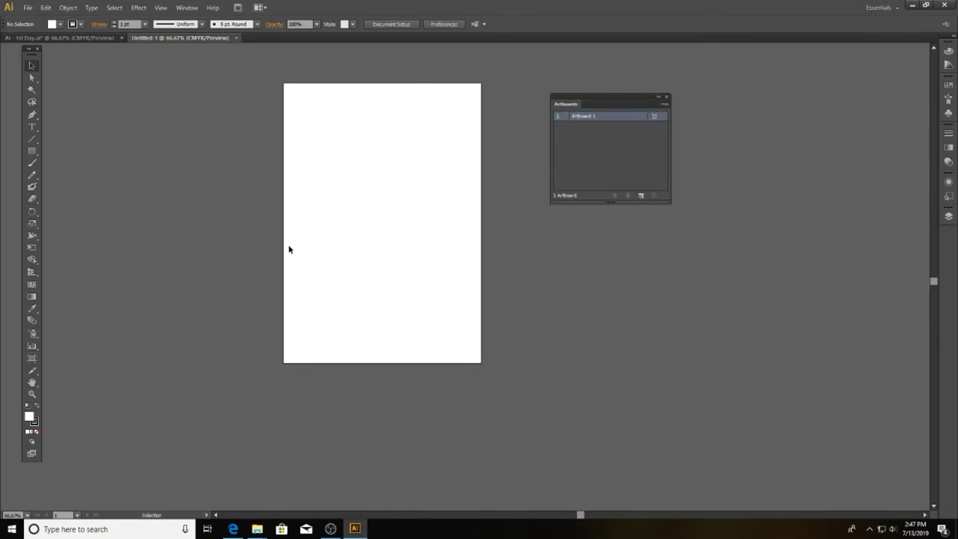
left_click(27, 50)
mouse_move(37, 47)
left_mouse_down()
mouse_move(187, 75)
mouse_move(153, 79)
left_mouse_up()
mouse_move(615, 98)
left_mouse_down()
mouse_move(632, 82)
mouse_move(627, 88)
left_mouse_up()
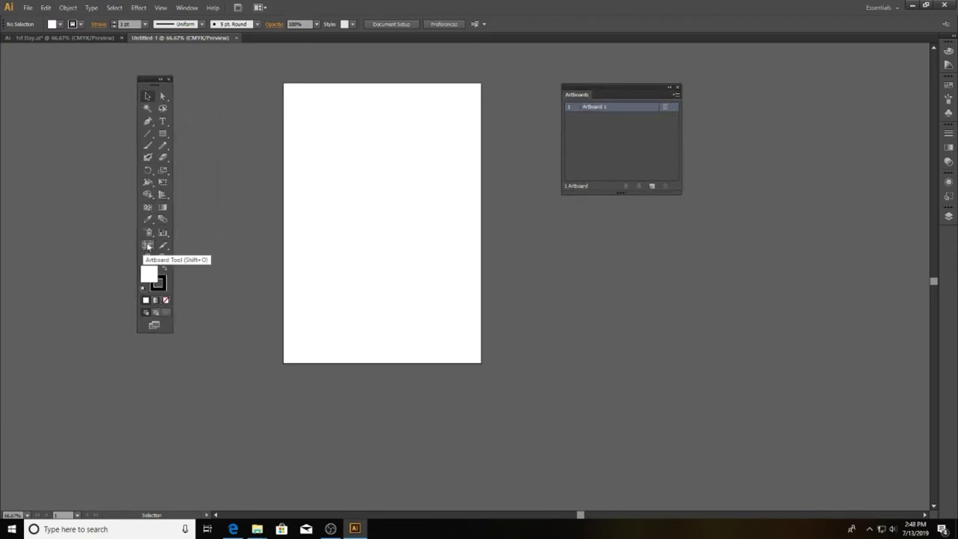
left_click(148, 246)
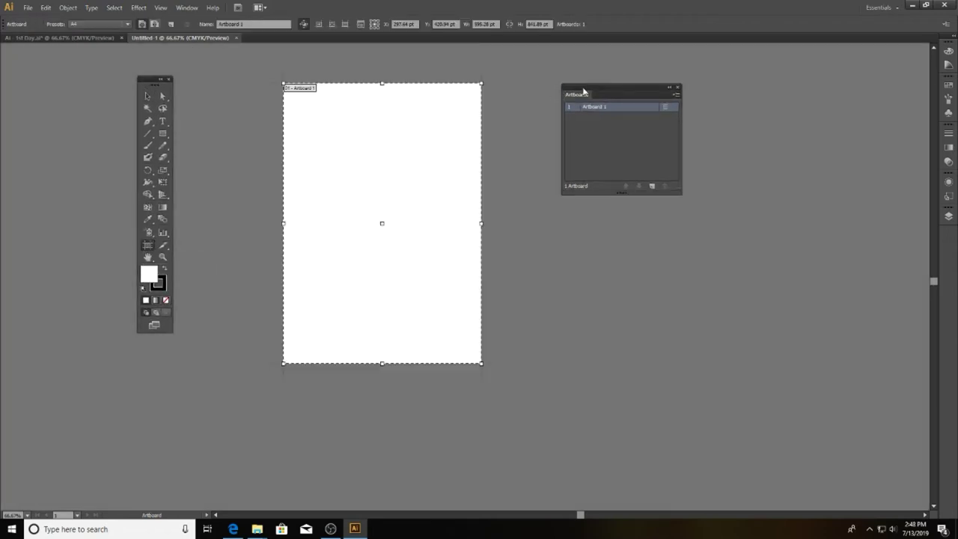
left_click_drag(583, 91, 786, 98)
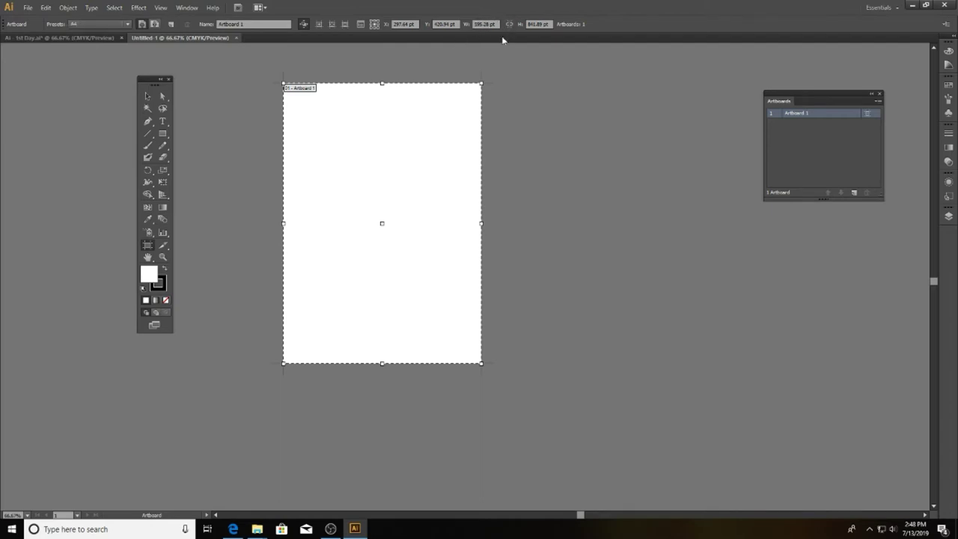
Step: Turn on rulers and set their units to centimetres, after briefly trying millimetres
key("ctrl+r")
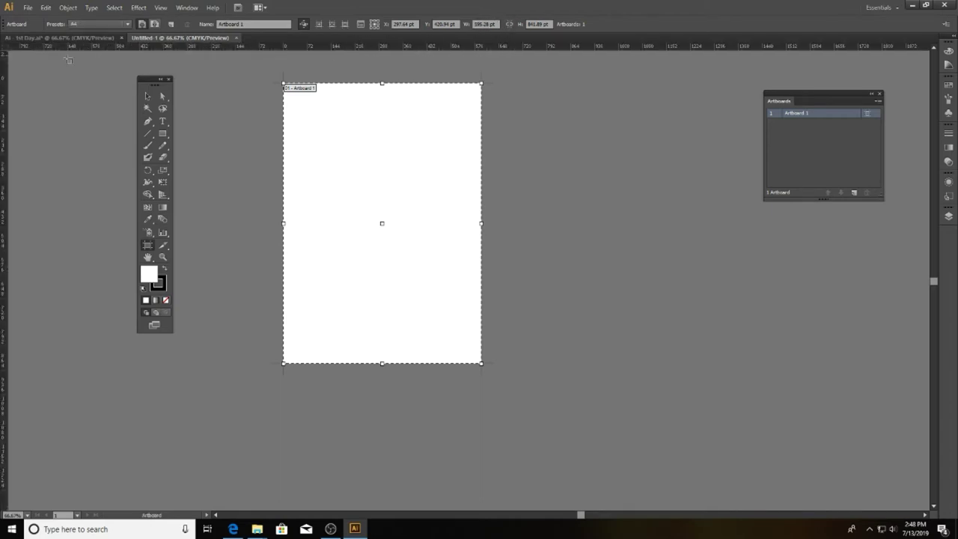
right_click(380, 51)
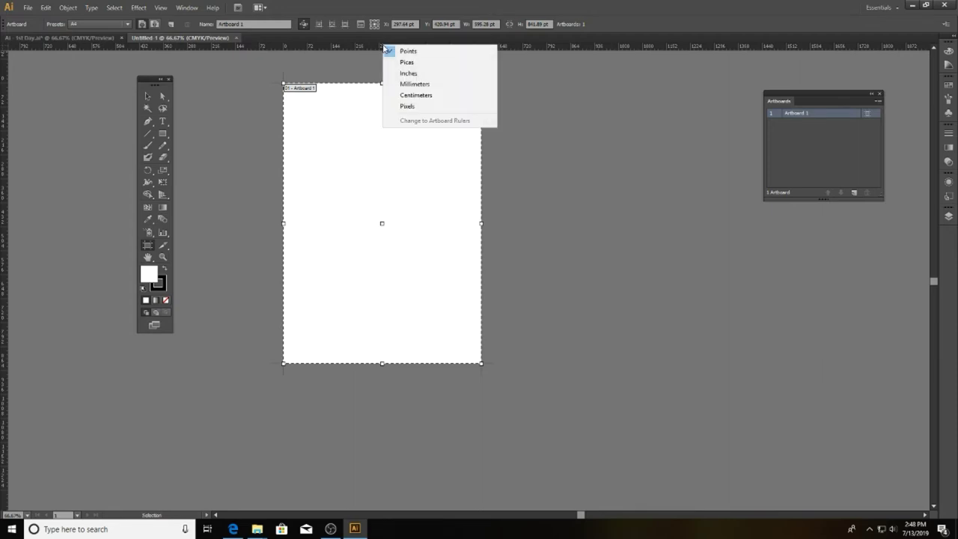
left_click(442, 86)
right_click(466, 49)
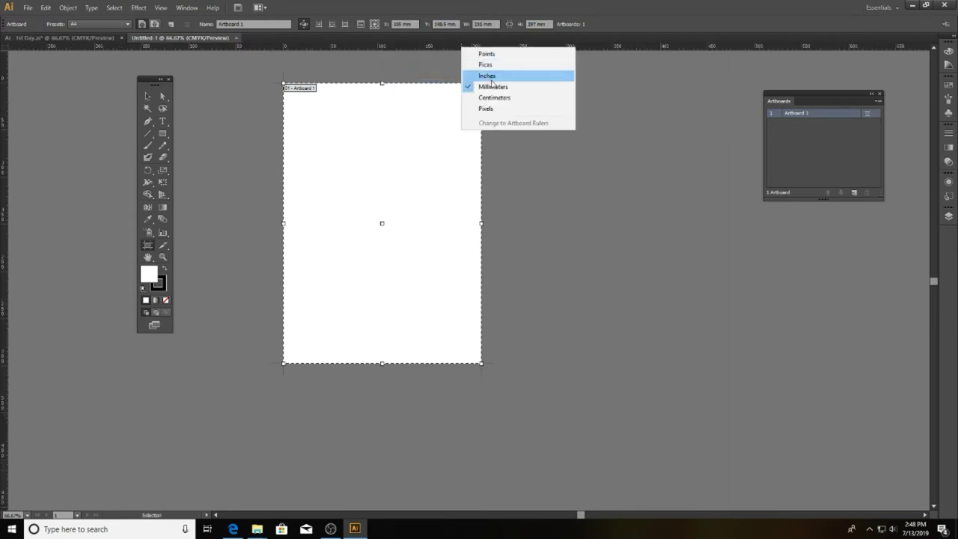
left_click(496, 98)
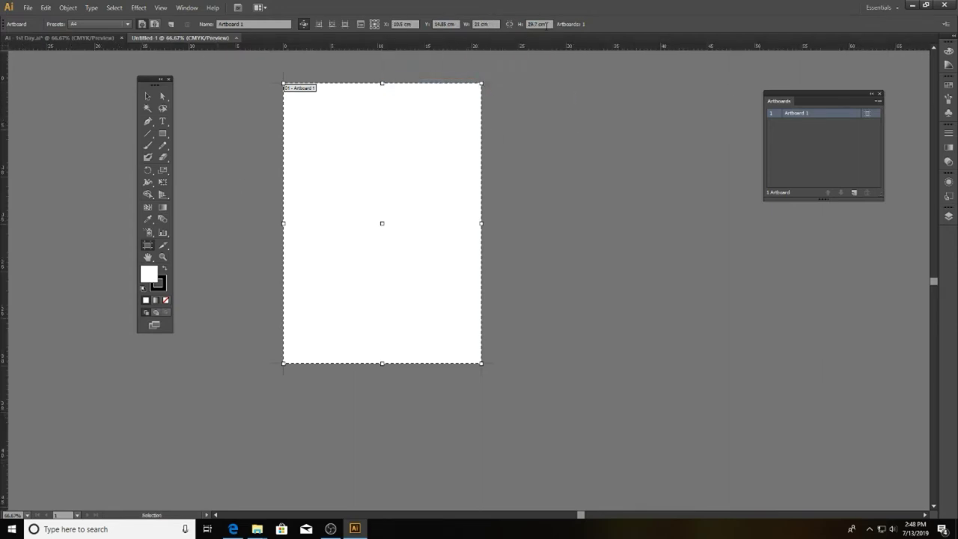
Step: Keep the A4 portrait preset and add Artboard 2 to the right, making it current
left_click(122, 24)
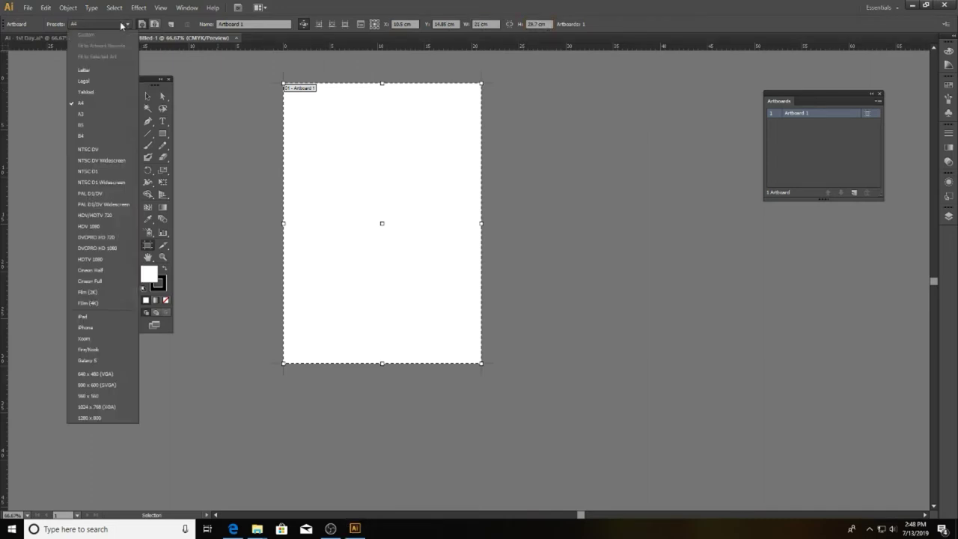
left_click(303, 6)
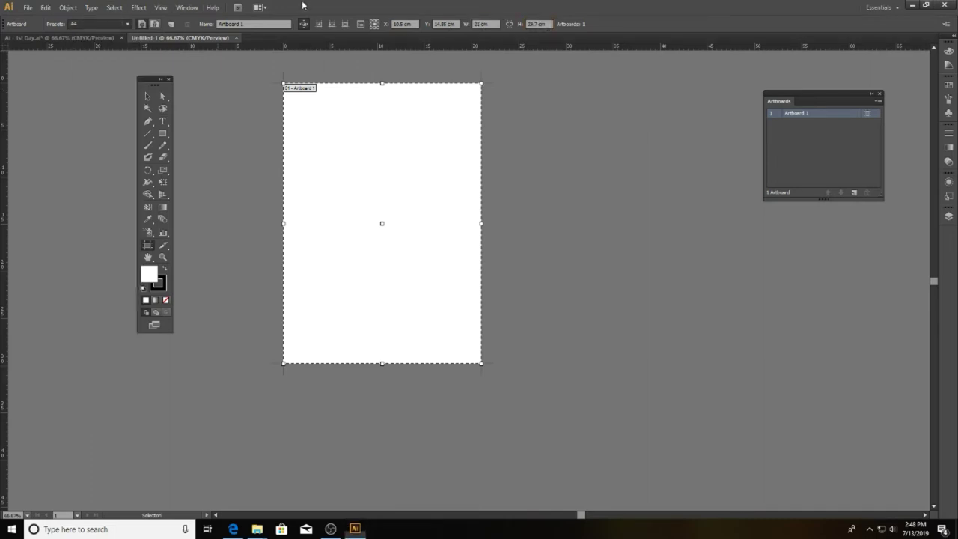
left_click(154, 24)
left_click(142, 24)
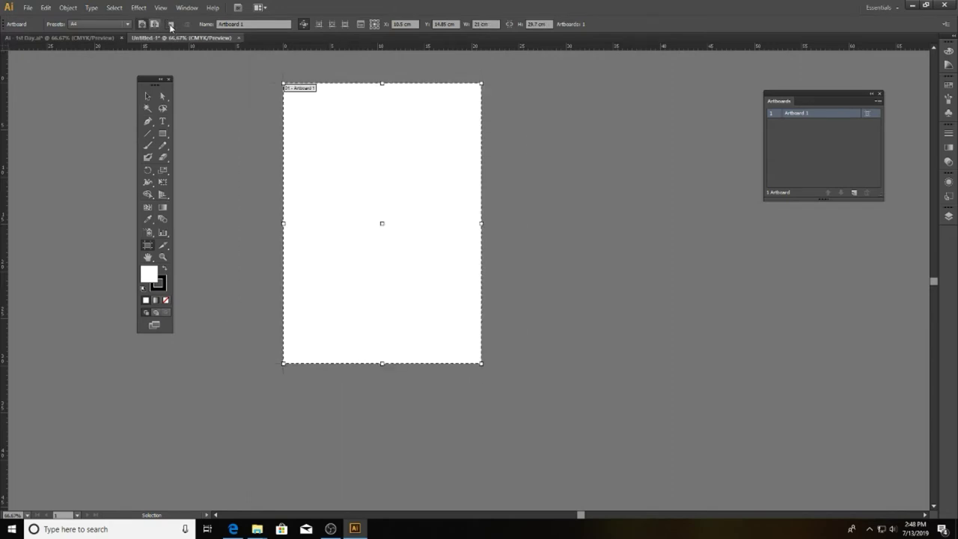
left_click(170, 24)
left_click(500, 84)
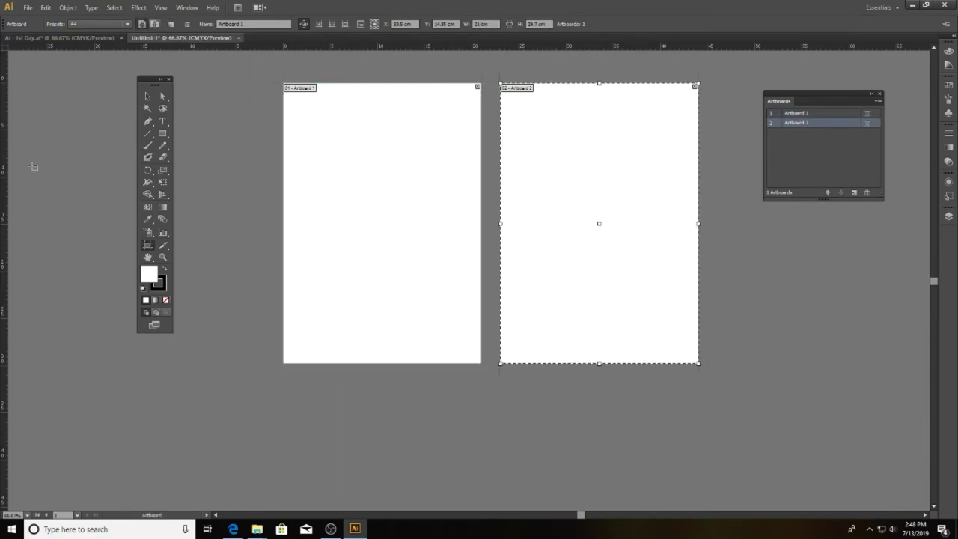
left_click(831, 124)
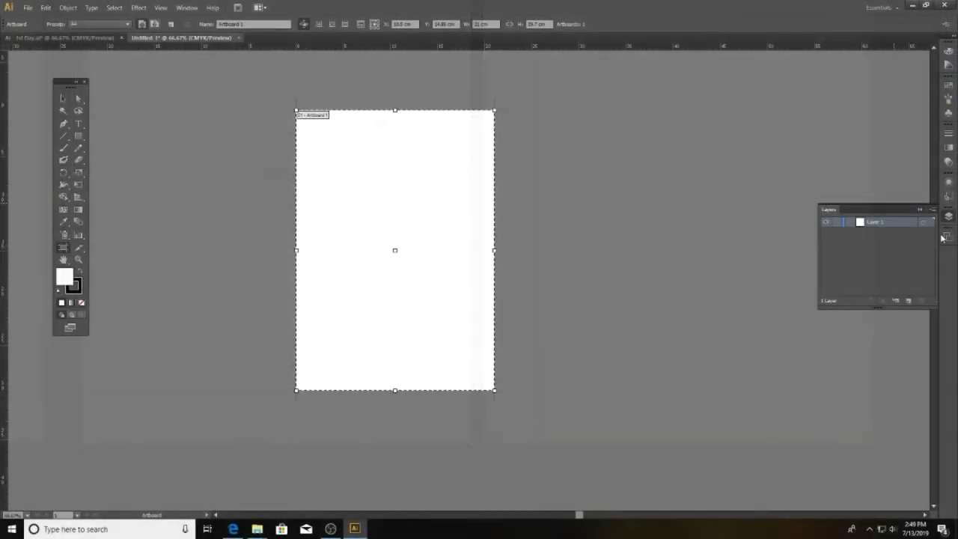
Step: Open the Layers panel, move it beside the page, and create Layer 2
left_click(948, 216)
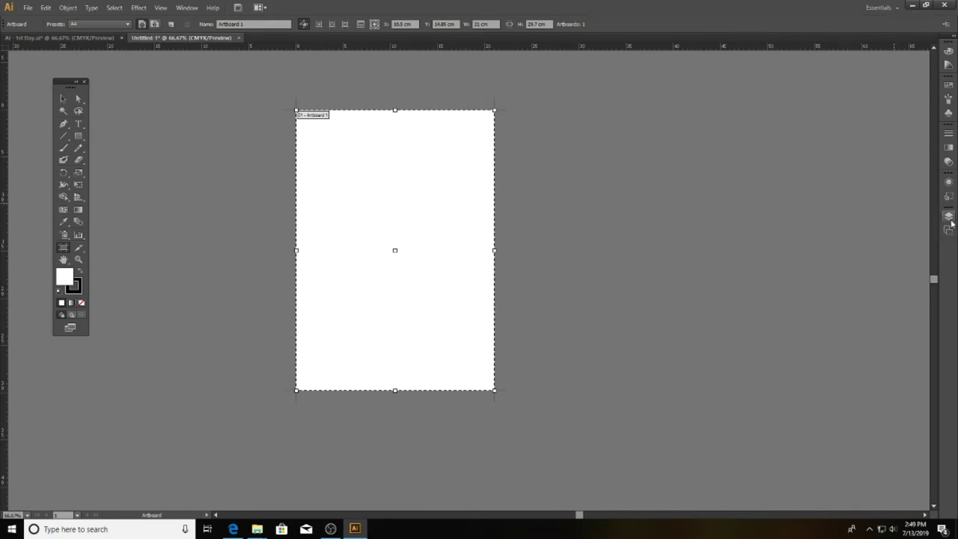
left_click(948, 216)
left_click(852, 210)
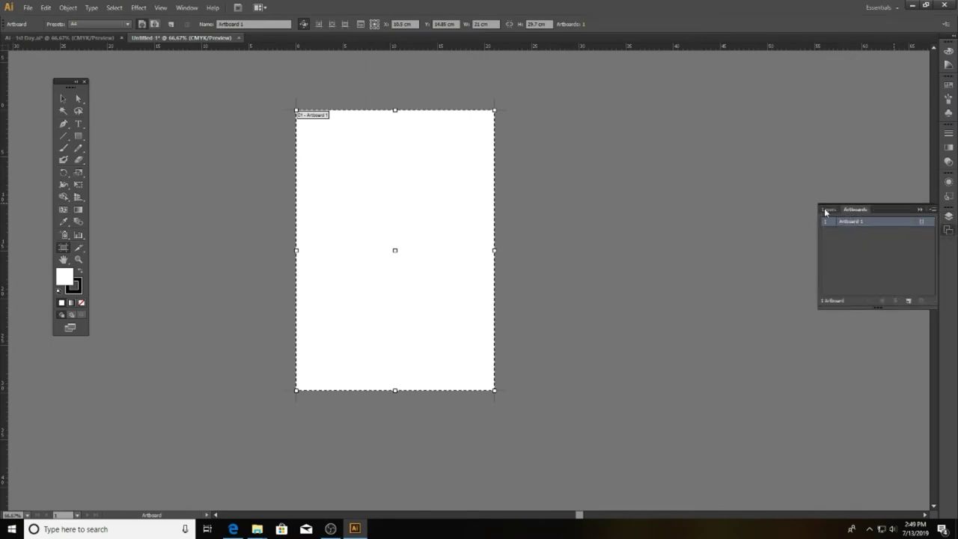
left_click(827, 210)
left_click(856, 211)
left_click(827, 210)
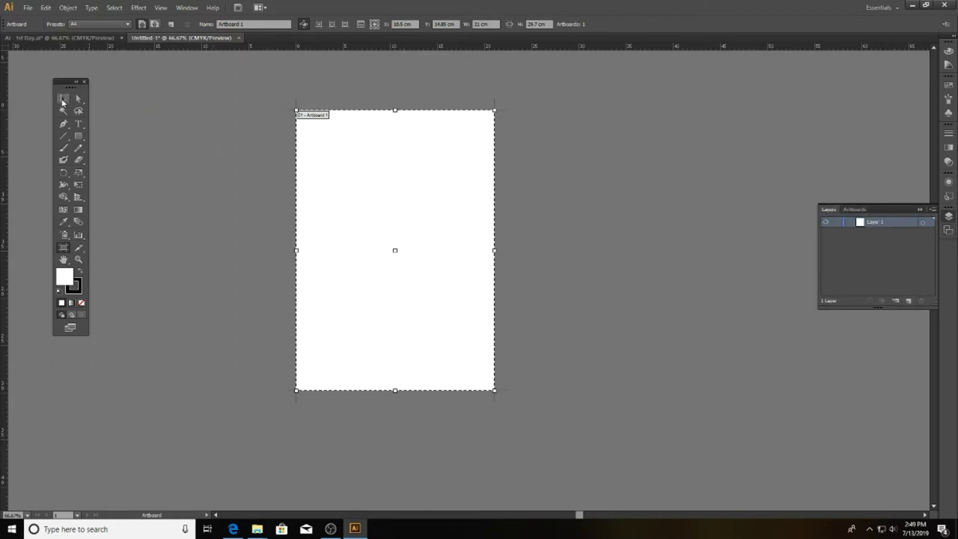
left_click(64, 100)
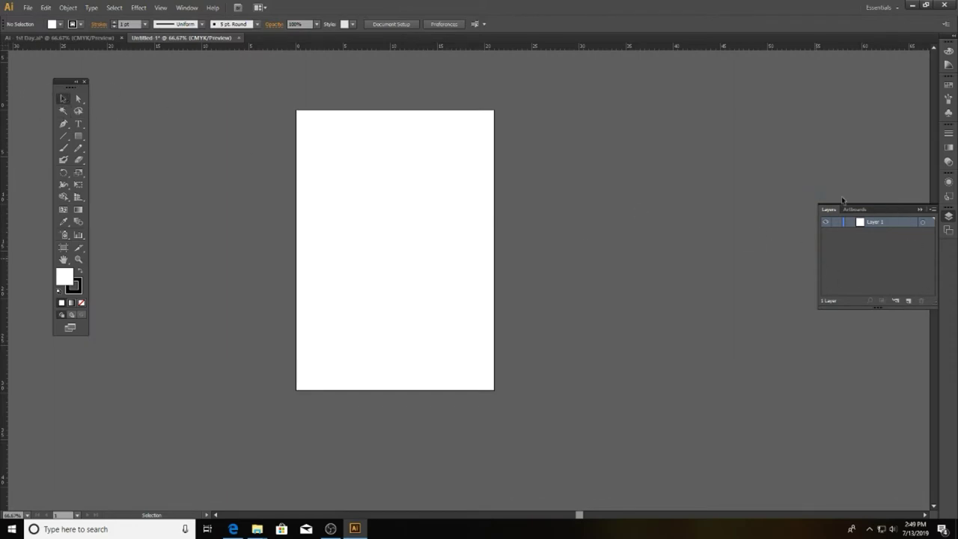
left_click_drag(898, 208, 618, 136)
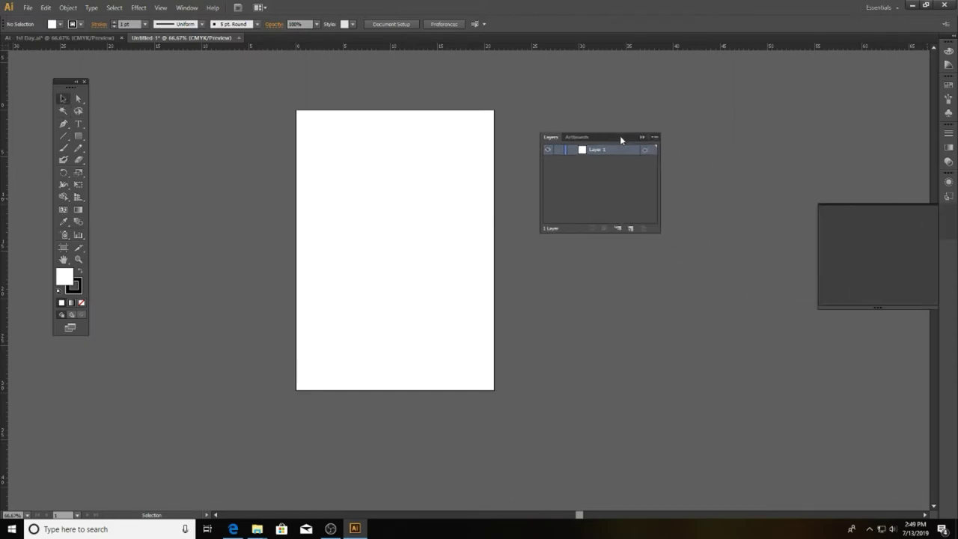
left_click(630, 229)
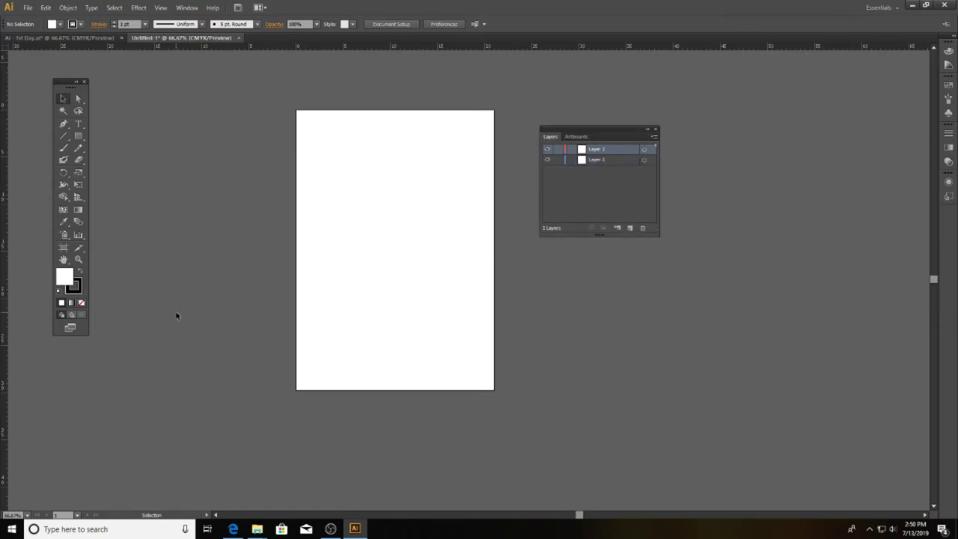
left_click_drag(81, 137, 121, 149)
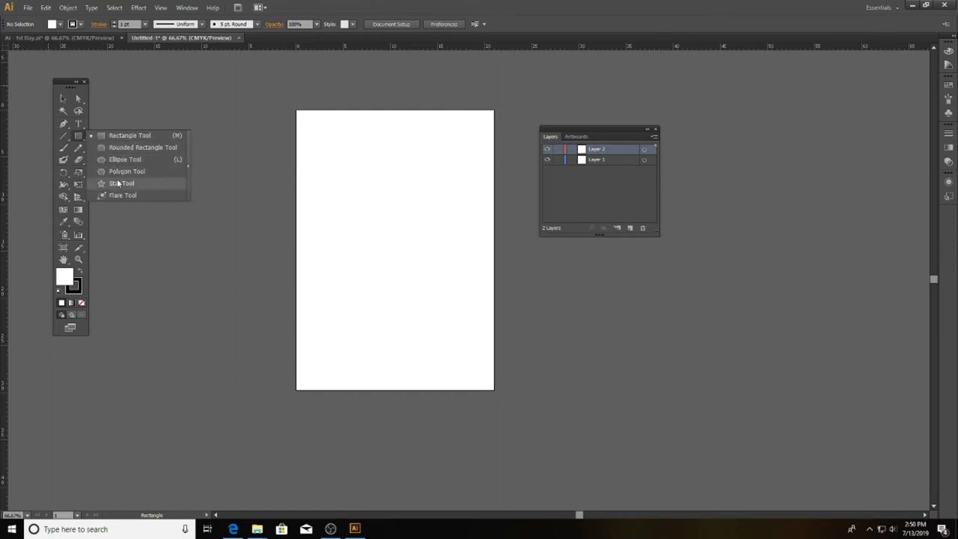
Step: Draw a square near the top-left and fill it with cyan (C 100%, M 0%)
left_click(113, 141)
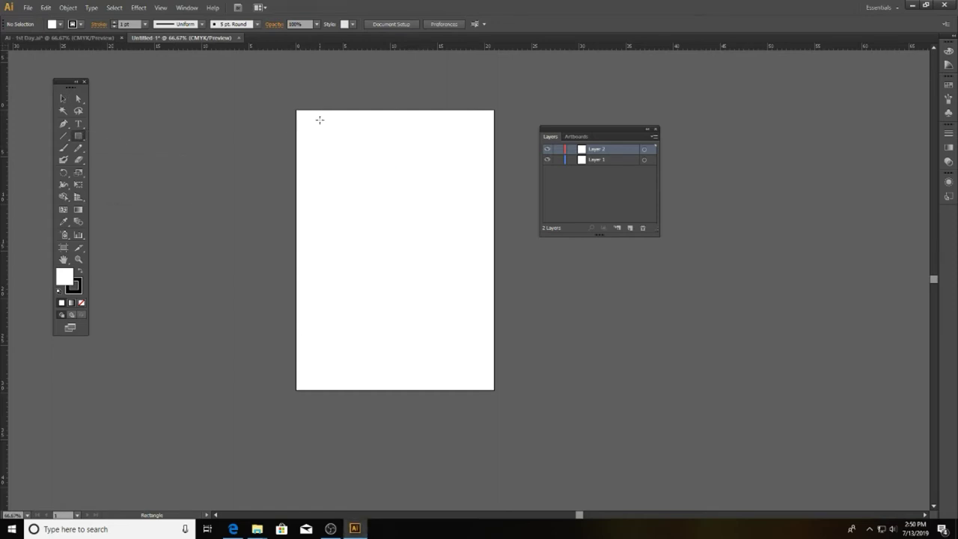
left_click_drag(313, 127, 380, 193)
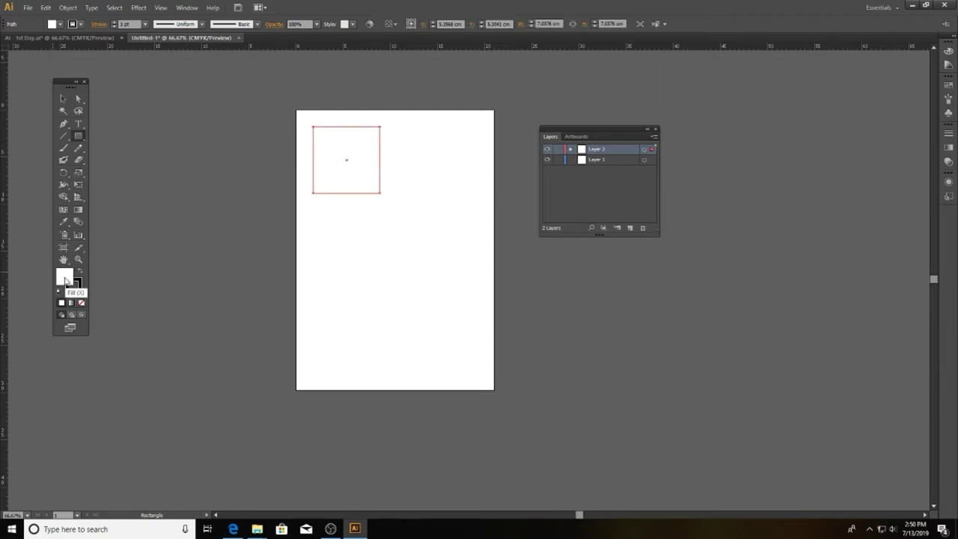
double_click(64, 275)
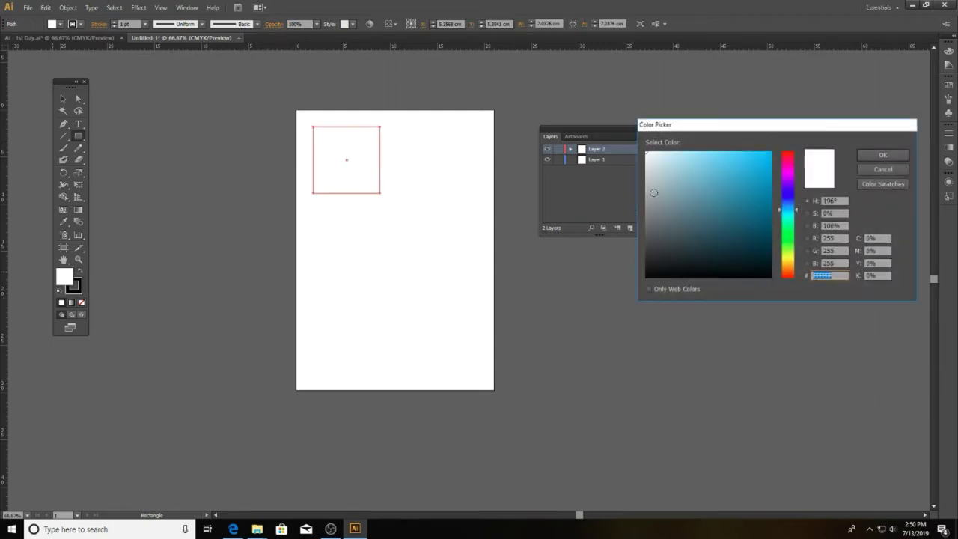
left_click_drag(739, 164, 774, 175)
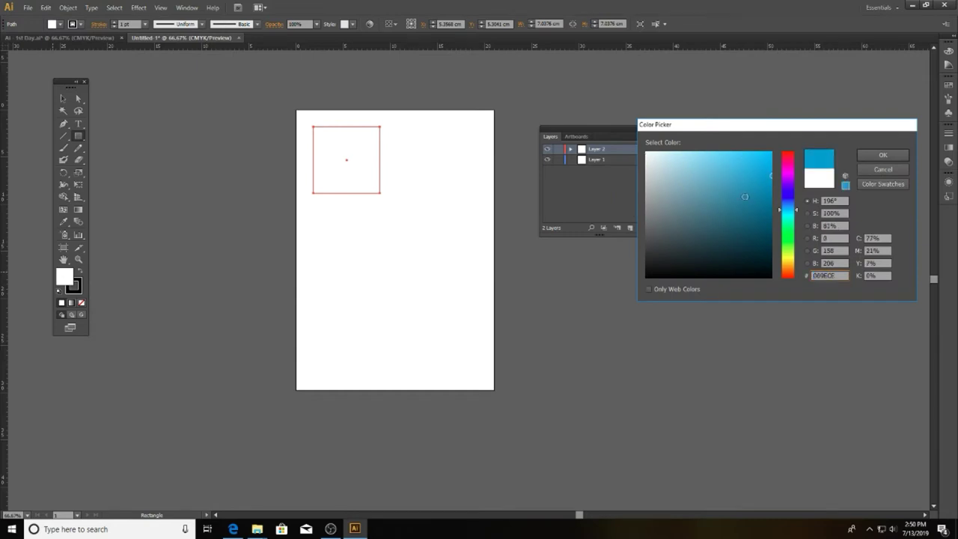
double_click(874, 238)
key("Tab")
type("0")
key("Tab")
key("Tab")
type("0")
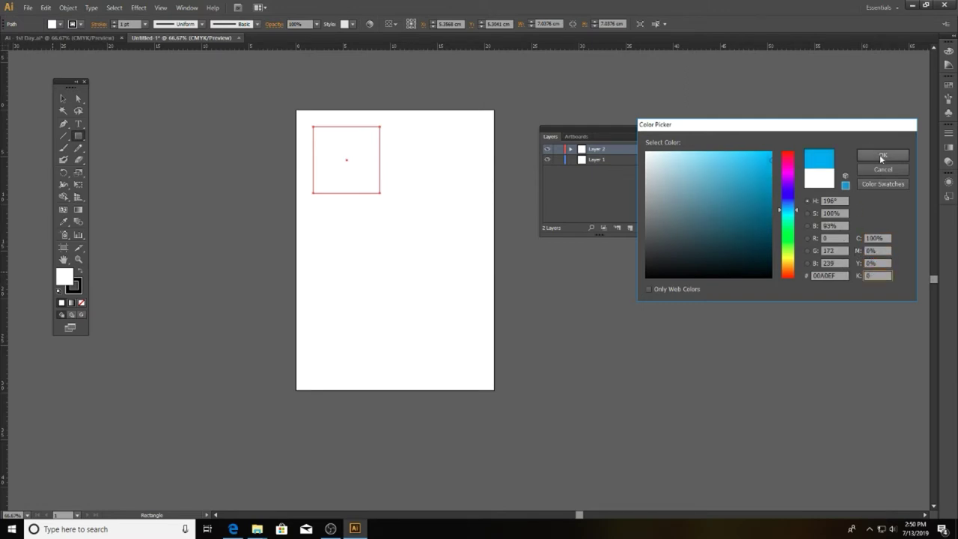
left_click(881, 155)
Step: Nudge the cyan square slightly up-left and deselect it
left_click(63, 98)
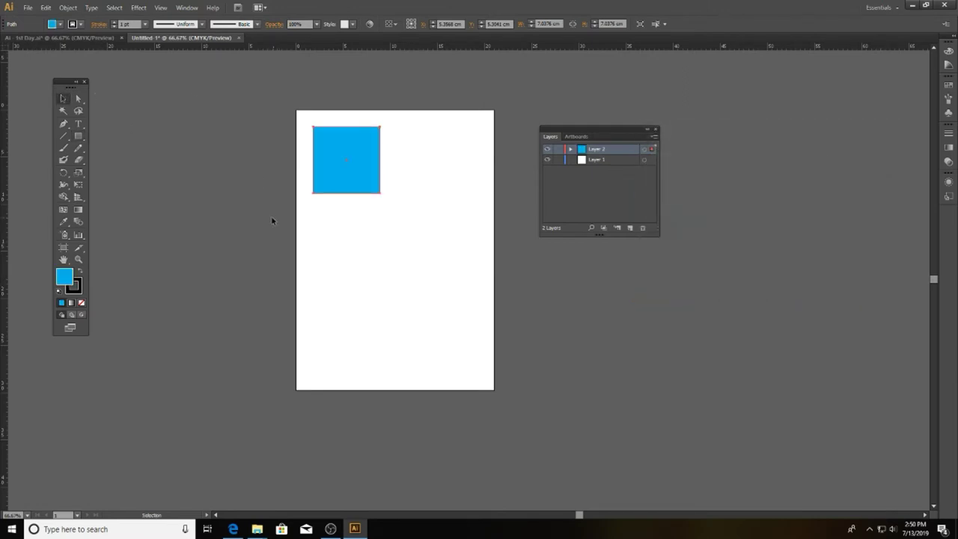
mouse_move(359, 183)
left_mouse_down()
mouse_move(350, 176)
mouse_move(357, 175)
left_mouse_up()
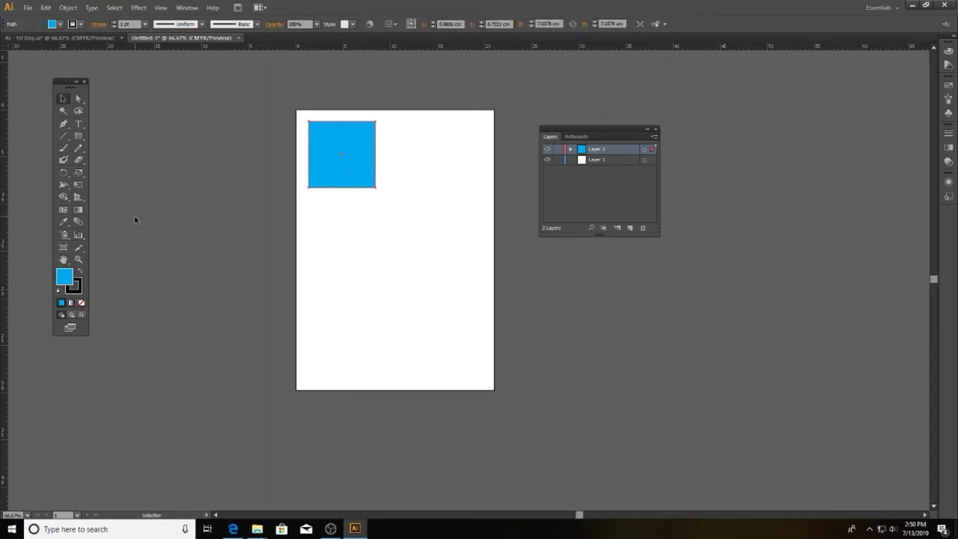
left_click(184, 204)
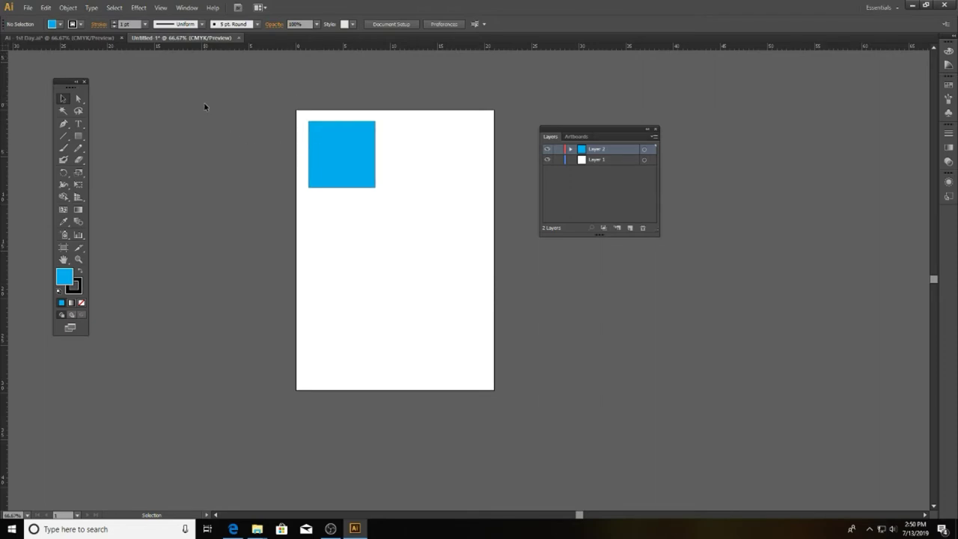
left_click(78, 138)
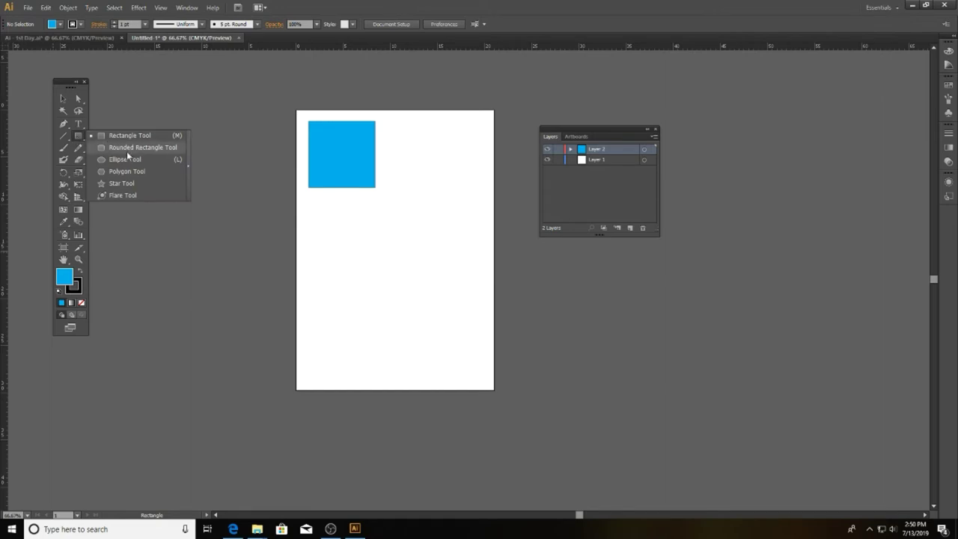
Step: Draw a rounded square right of the first square and a circle lower on the page
left_click(131, 148)
left_click_drag(389, 159, 453, 222)
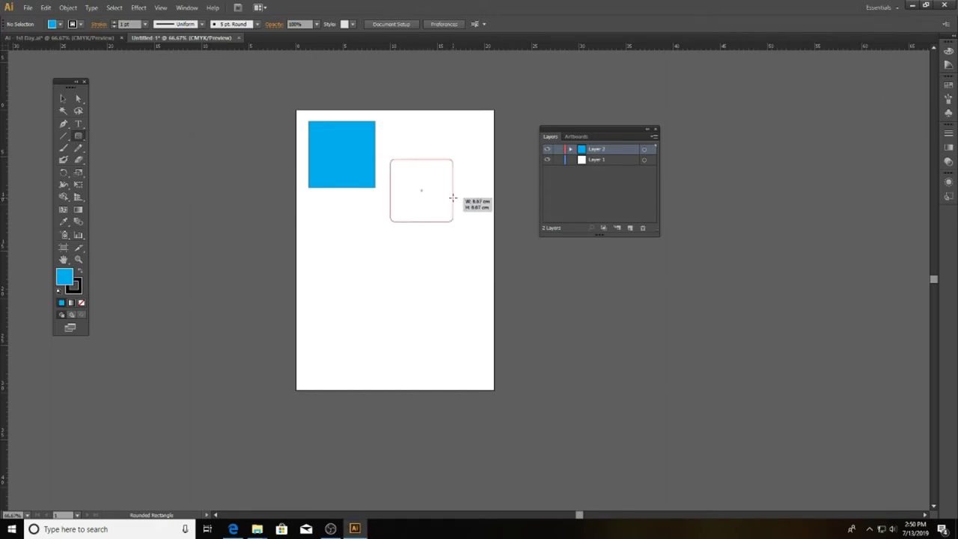
left_click(78, 139)
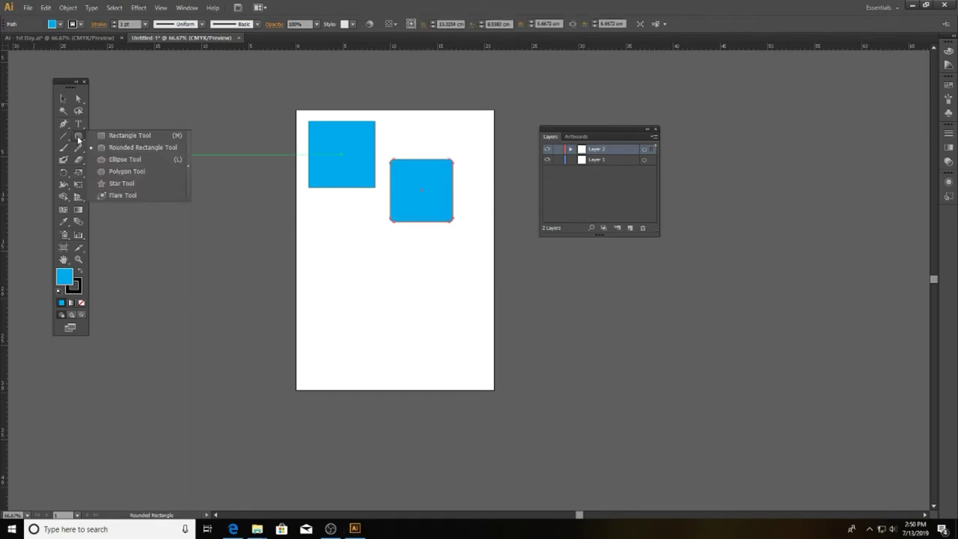
left_click(124, 157)
left_click_drag(343, 252, 428, 337)
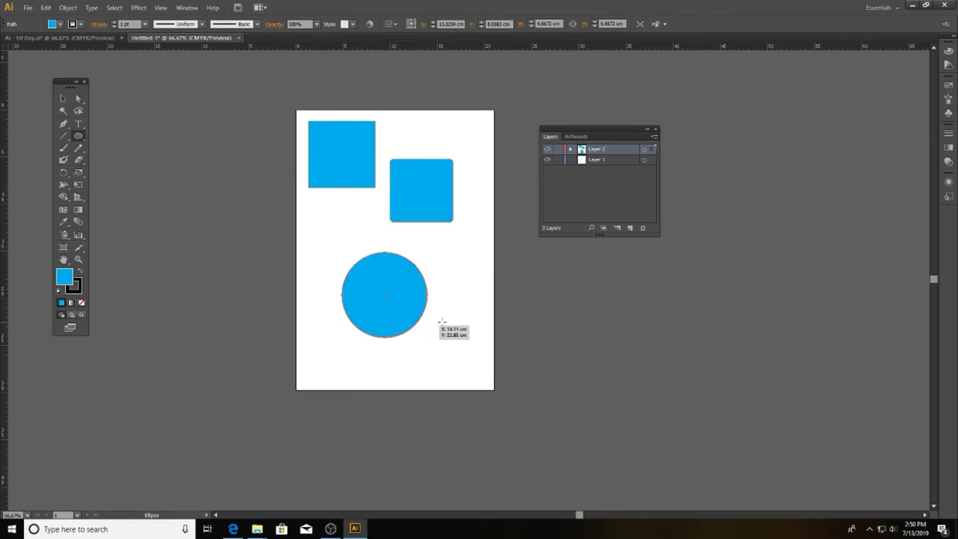
Step: Draw a small hexagon on the left, deleting an extra one beside the circle
left_click(77, 136)
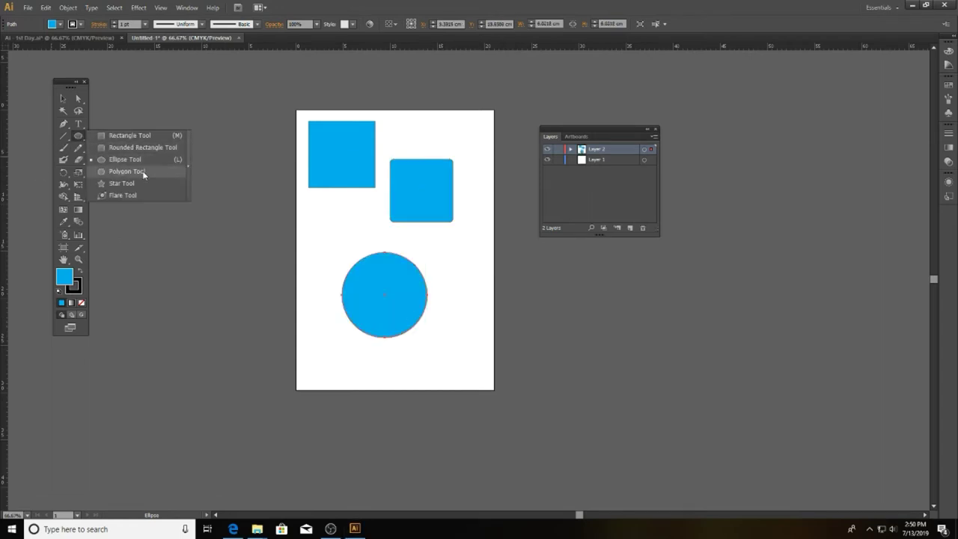
left_click(123, 173)
left_click_drag(316, 223, 333, 238)
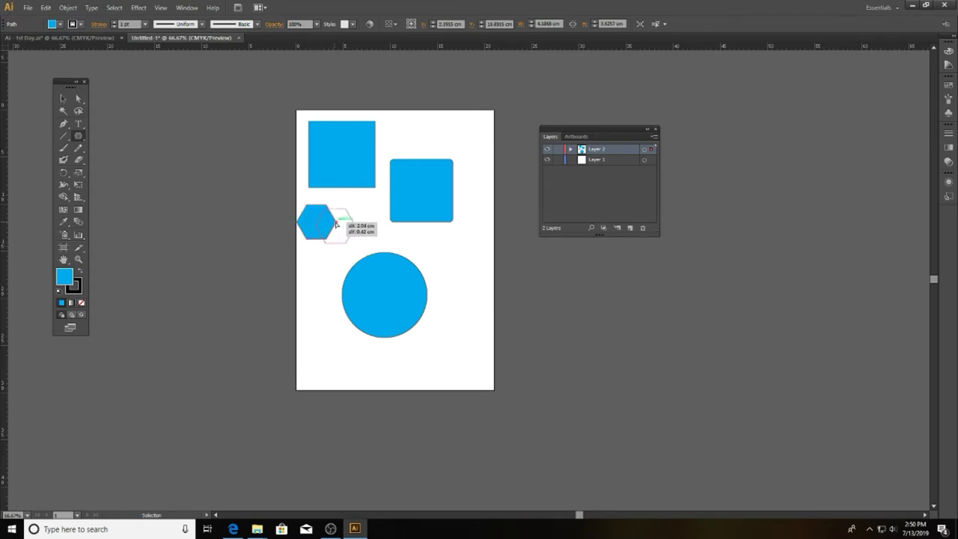
left_click_drag(317, 221, 335, 225)
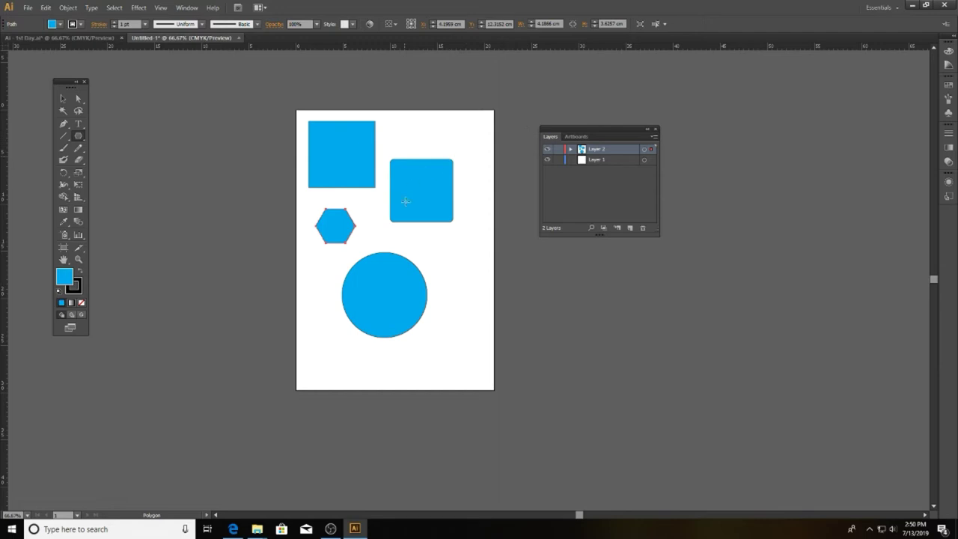
left_click_drag(434, 246, 449, 262)
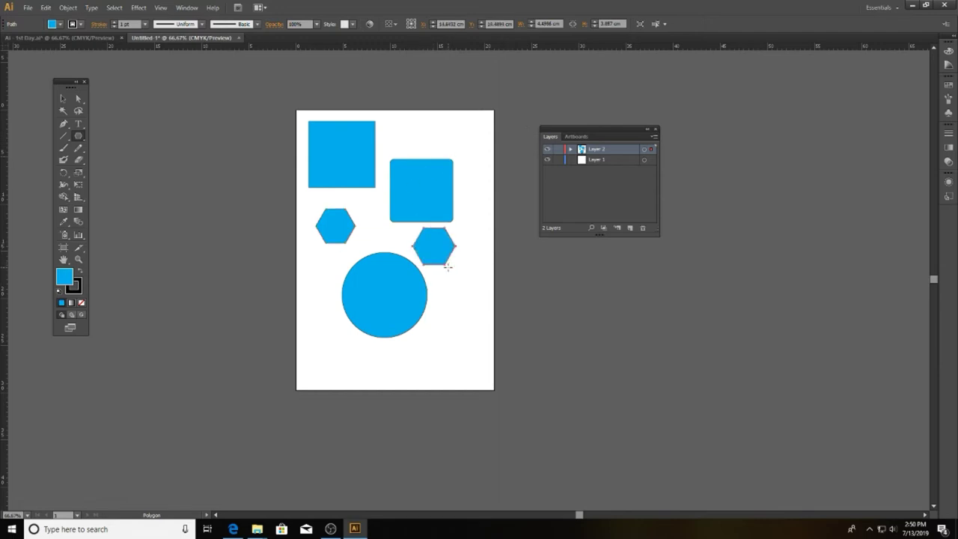
key("Delete")
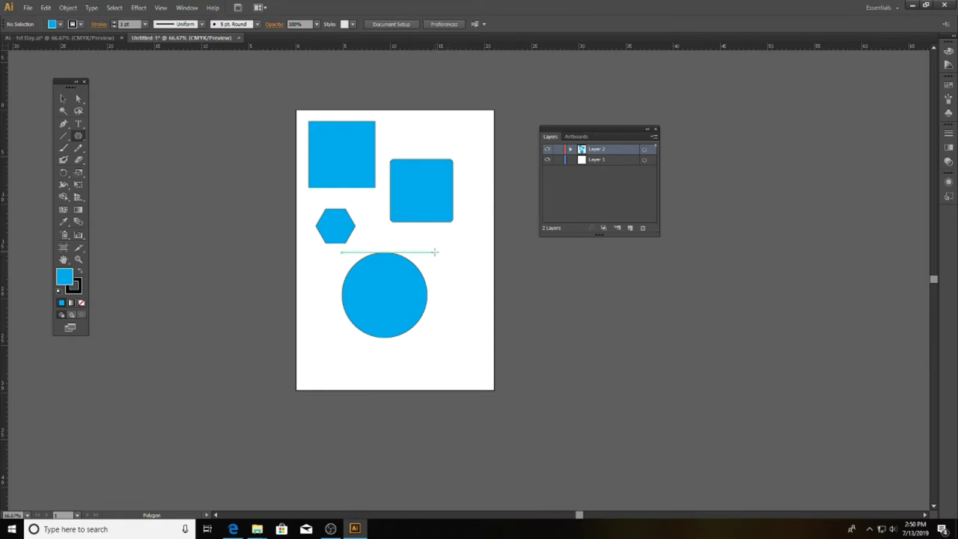
Step: Draw a three-sided polygon triangle above the circle
left_click_drag(420, 238, 447, 266)
key("Down")
key("Down")
key("Down")
key("Up")
key("Up")
key("Up")
key("Up")
key("Up")
key("Up")
key("Down")
key("Down")
key("Down")
key("Down")
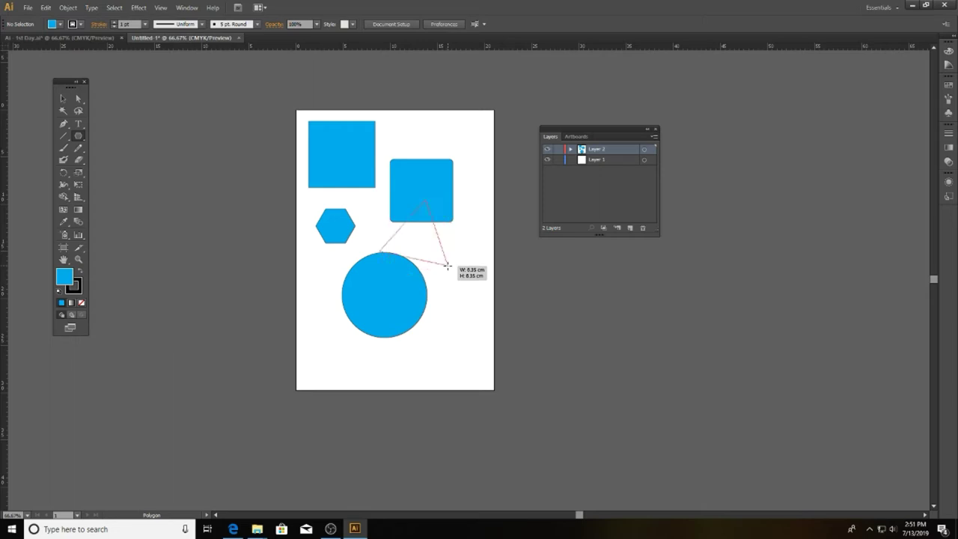
left_click_drag(448, 266, 455, 260)
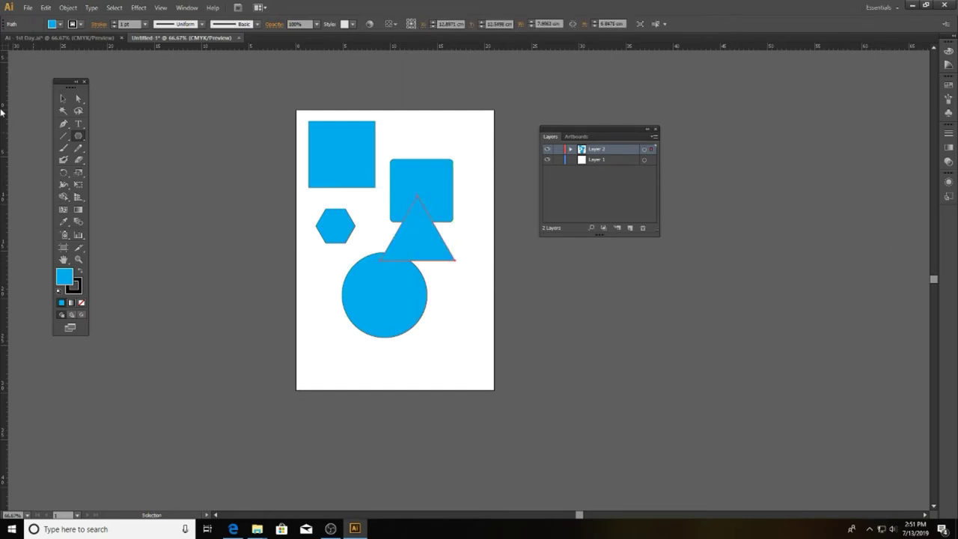
Step: Move the triangle to the lower right, the circle left and down, and the hexagon right
left_click(63, 98)
left_click_drag(404, 246, 432, 363)
left_click_drag(387, 297, 360, 315)
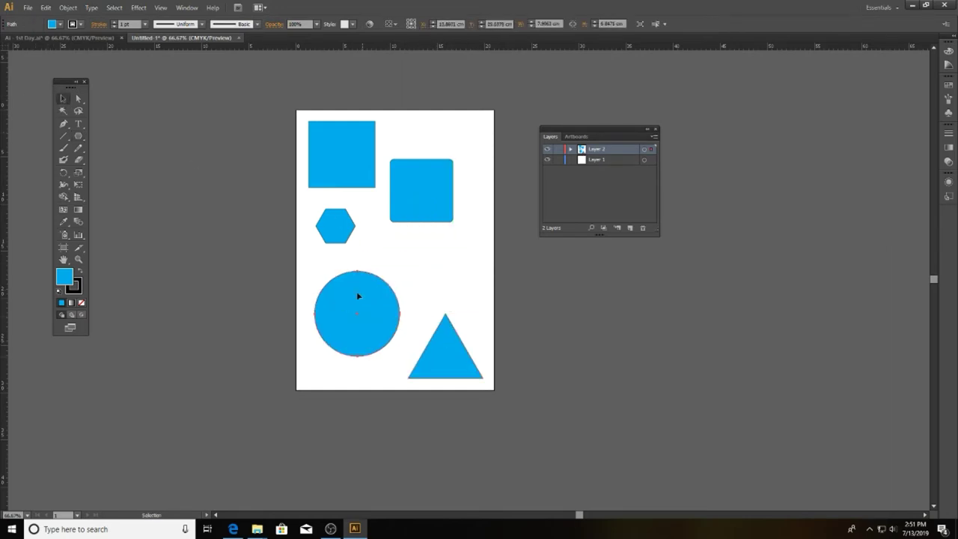
left_click_drag(344, 235, 359, 244)
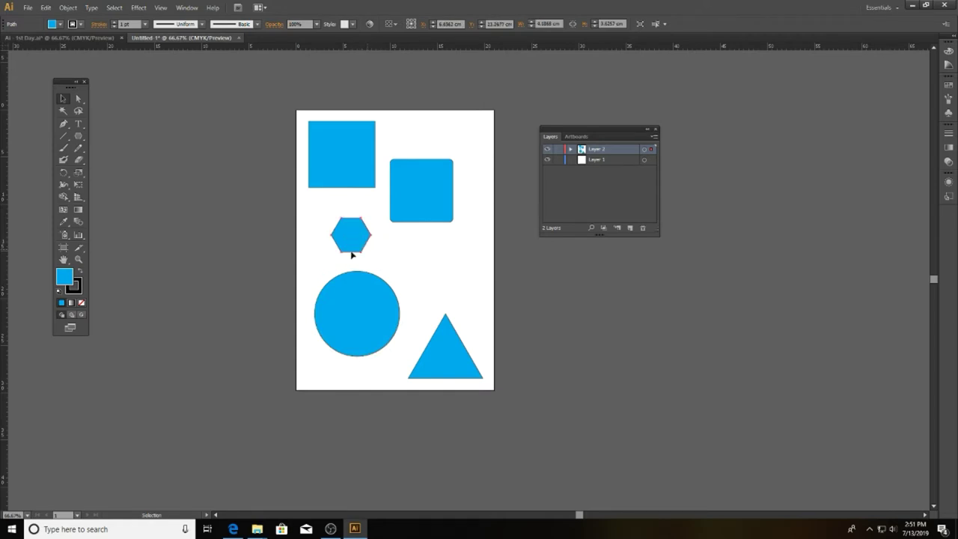
Step: Draw a horizontal line at the top right of the page and move the Layers panel lower
left_click(67, 138)
left_click_drag(390, 127, 474, 126)
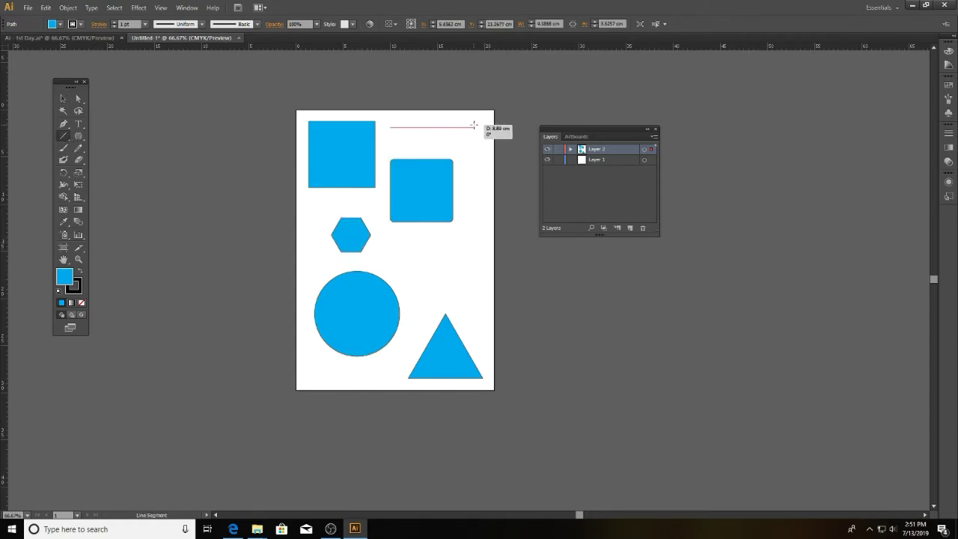
key("v")
left_click(440, 253)
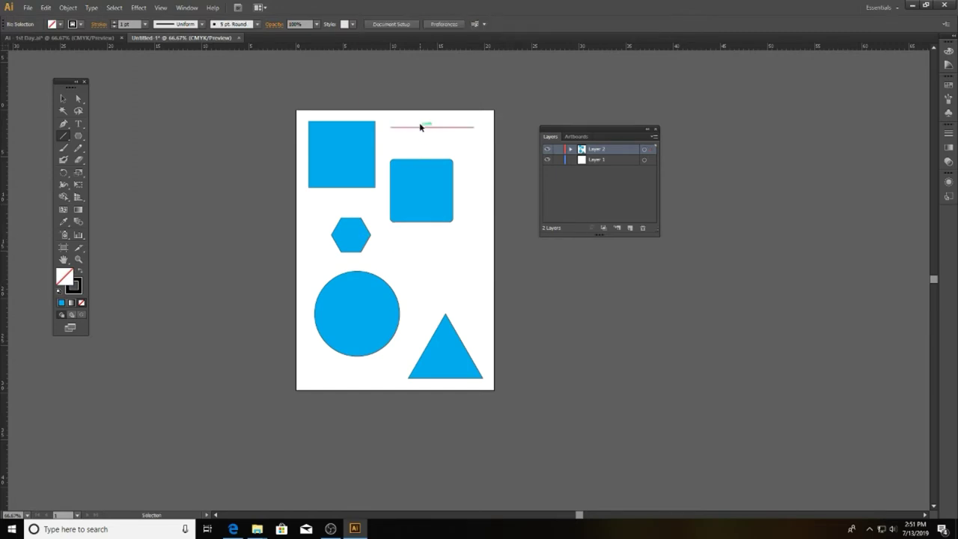
left_click(419, 127)
key("backslash")
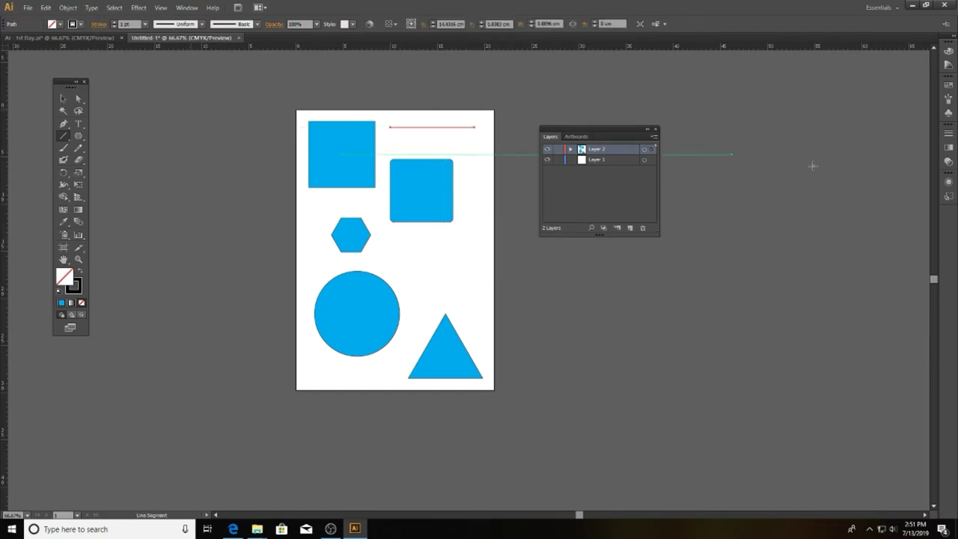
mouse_move(604, 127)
left_mouse_down()
mouse_move(781, 167)
mouse_move(779, 250)
left_mouse_up()
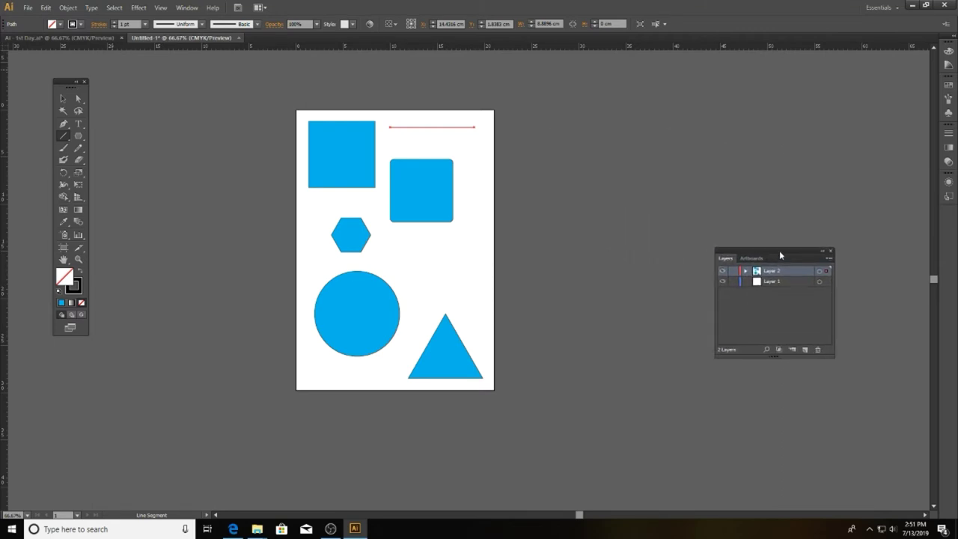
Step: Give the new line an 8 pt orange-red stroke
left_click(948, 134)
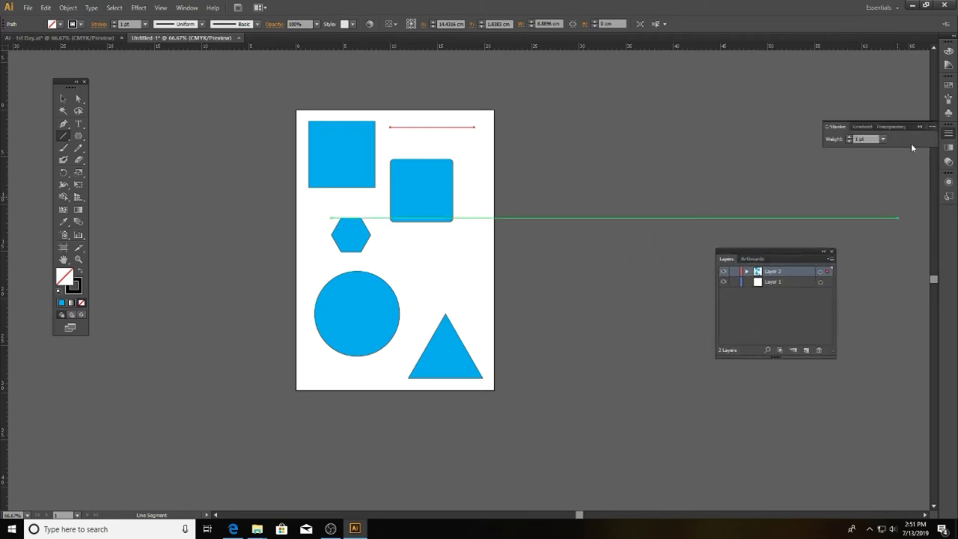
left_click(850, 137)
left_click(849, 138)
left_click(850, 138)
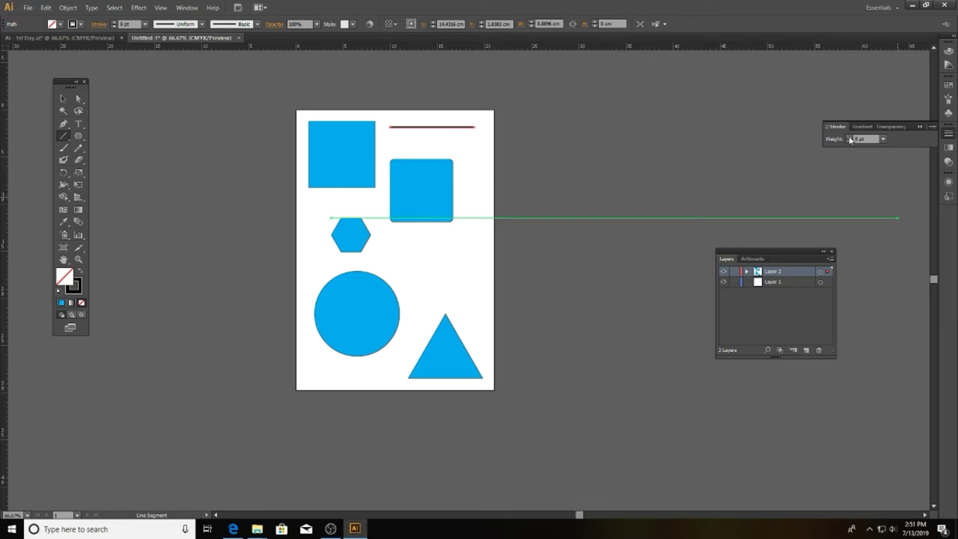
left_click(72, 24)
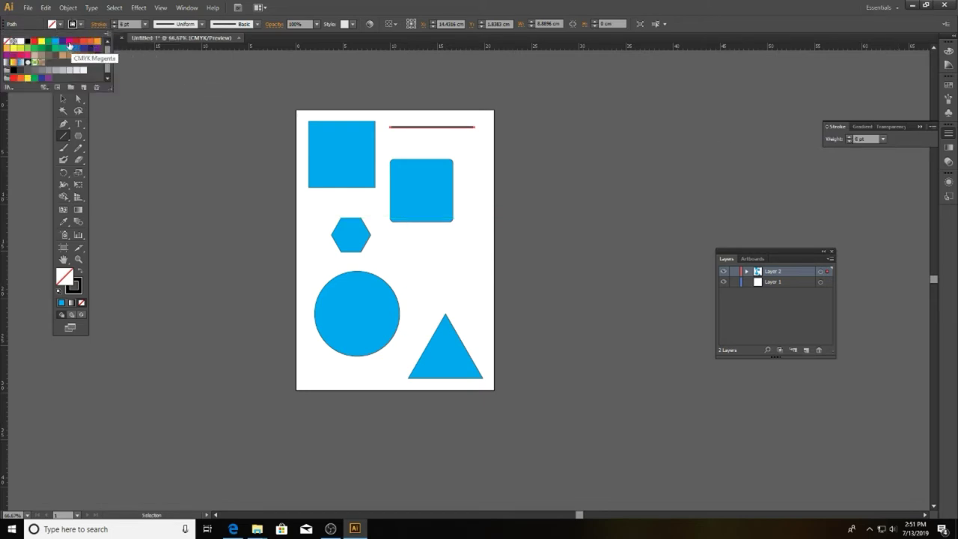
left_click(92, 42)
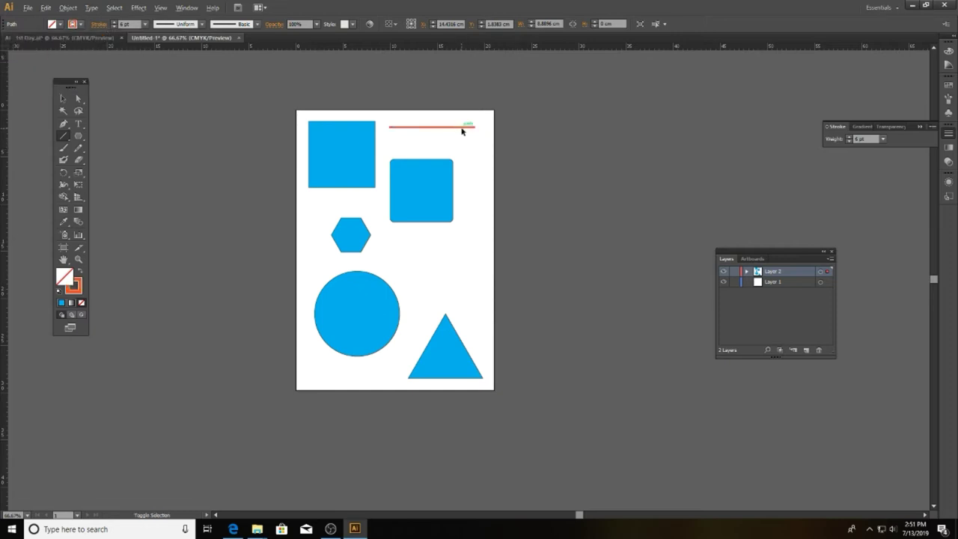
left_click(463, 136)
Step: Duplicate the orange line just below the original and thicken the copy to 17 pt
left_click(64, 100)
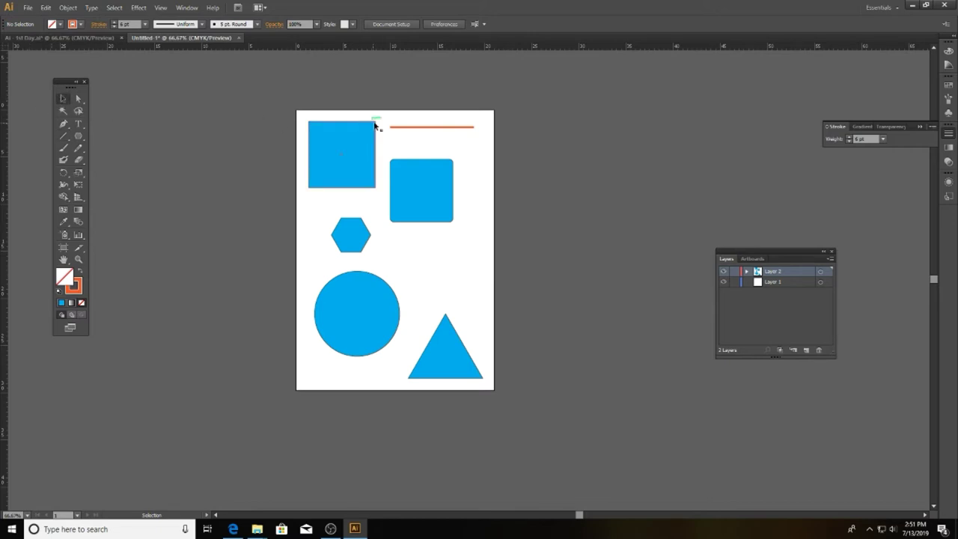
left_click(408, 128)
left_click_drag(409, 131, 408, 139)
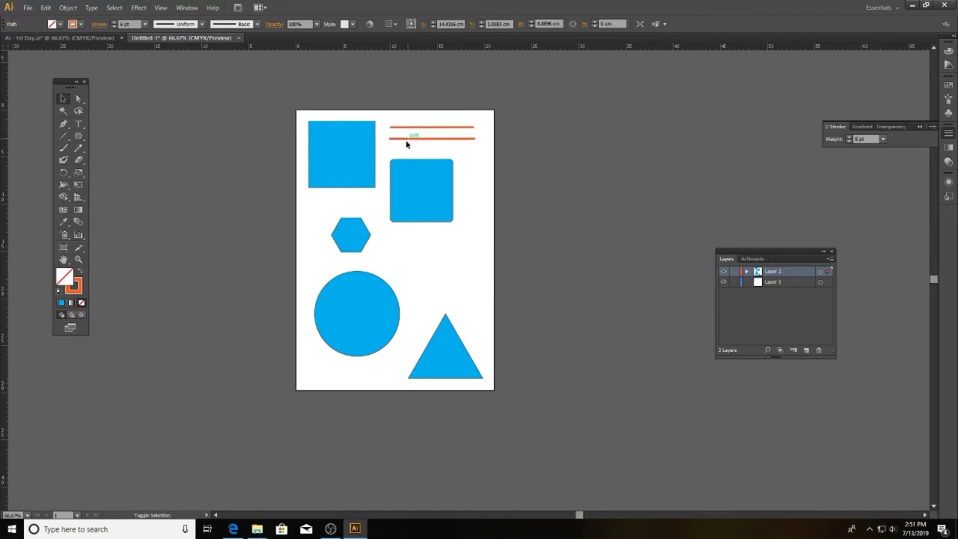
left_click(114, 23)
left_click(114, 23)
left_click(113, 22)
left_click(114, 23)
left_click(114, 22)
left_click(114, 23)
Step: Move the rounded square down and right, and nudge the circle slightly down
left_click(487, 168)
mouse_move(438, 188)
left_mouse_down()
mouse_move(437, 255)
mouse_move(434, 243)
left_mouse_up()
left_click_drag(378, 294, 380, 317)
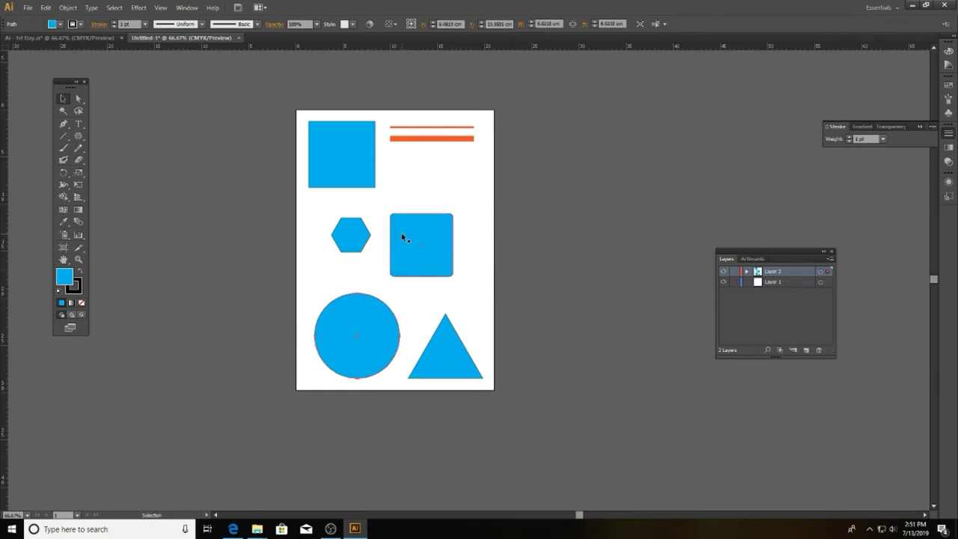
left_click_drag(402, 238, 447, 262)
Step: Lower the orange lines, thin the top one to 2 pt, and duplicate it above
left_click(433, 140)
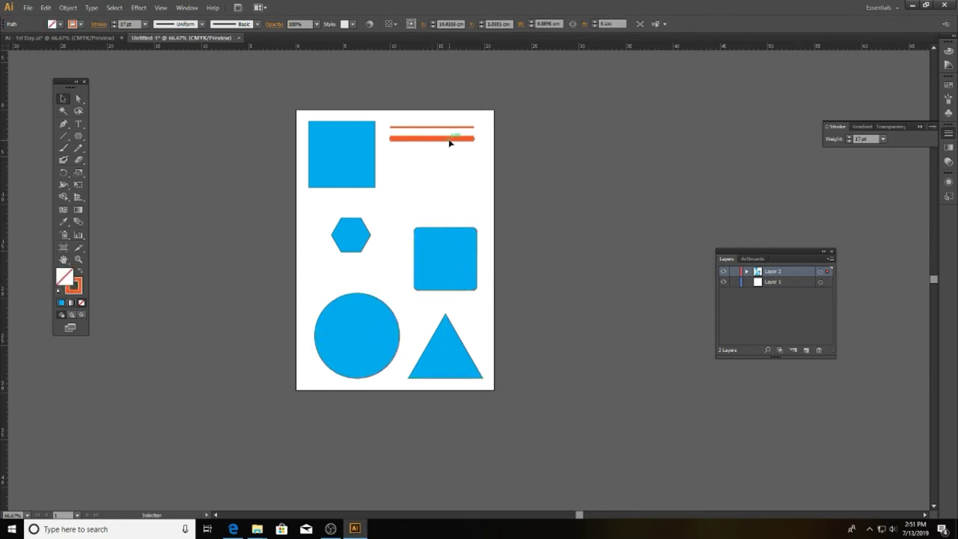
mouse_move(459, 140)
left_mouse_down()
mouse_move(460, 187)
mouse_move(459, 163)
left_mouse_up()
left_click(475, 172)
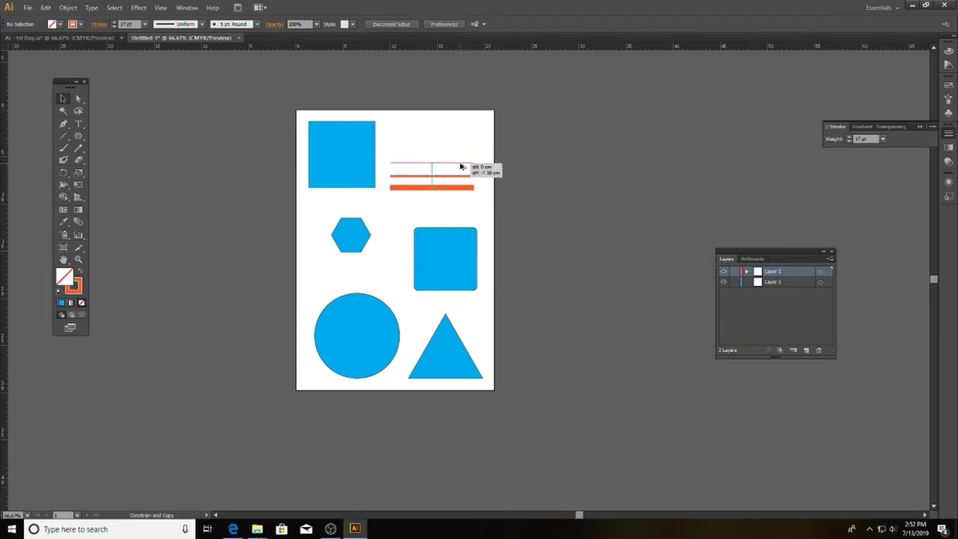
left_click(115, 27)
left_click(115, 27)
left_click(114, 27)
left_click(441, 153)
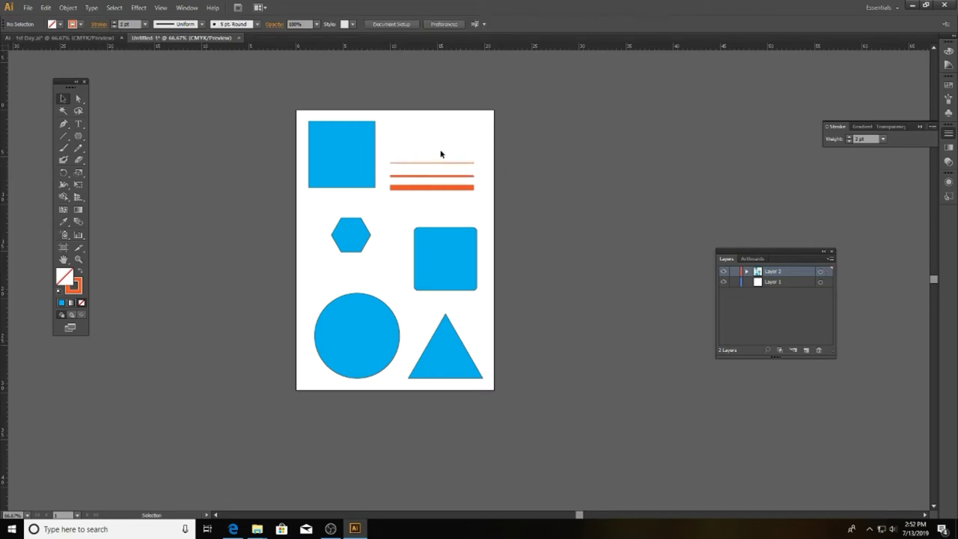
left_click_drag(440, 165, 442, 146)
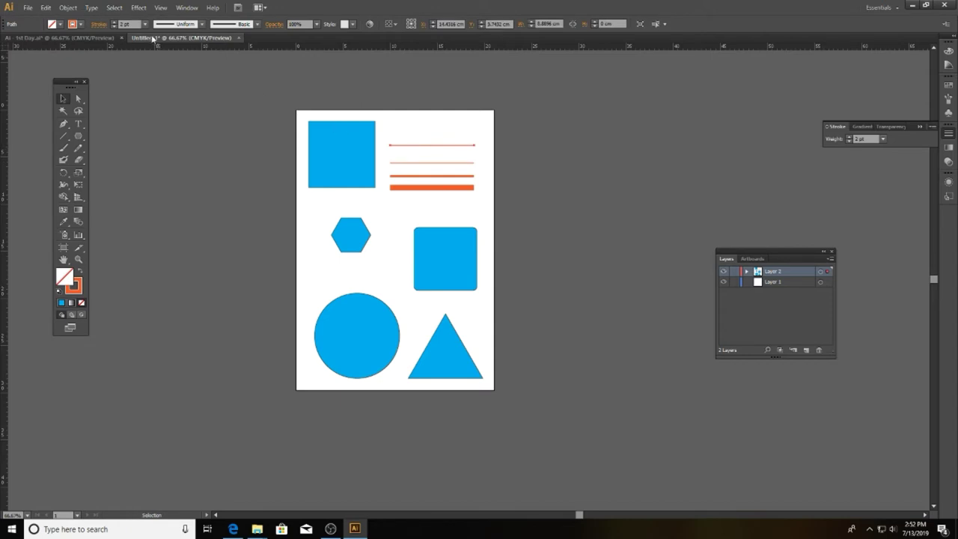
Step: Give the line round caps and a dashed pattern with a 3 pt first gap
left_click(97, 24)
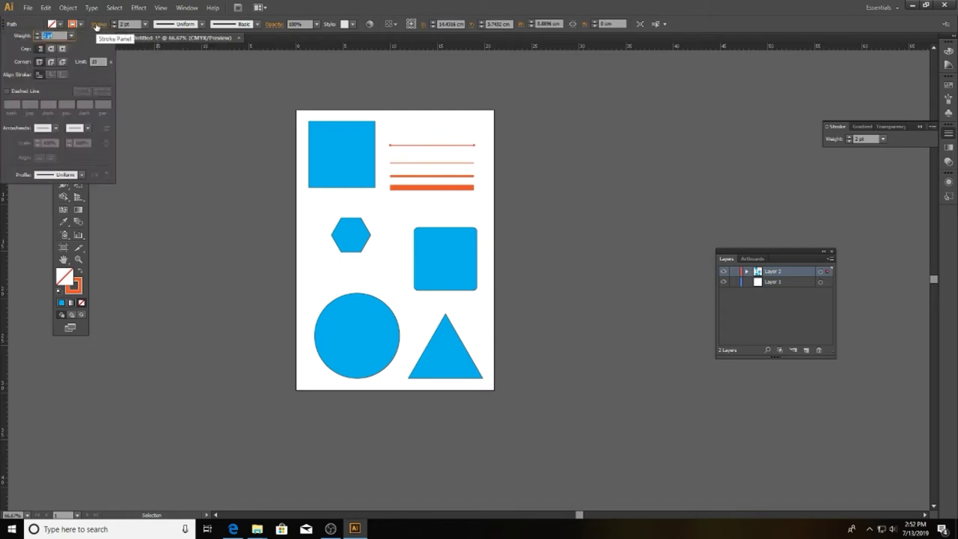
left_click(51, 49)
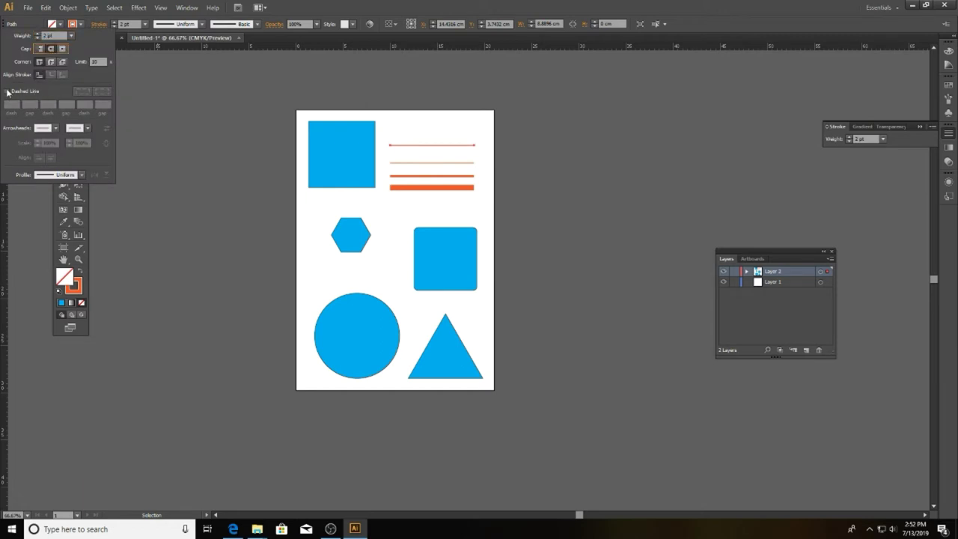
left_click(7, 91)
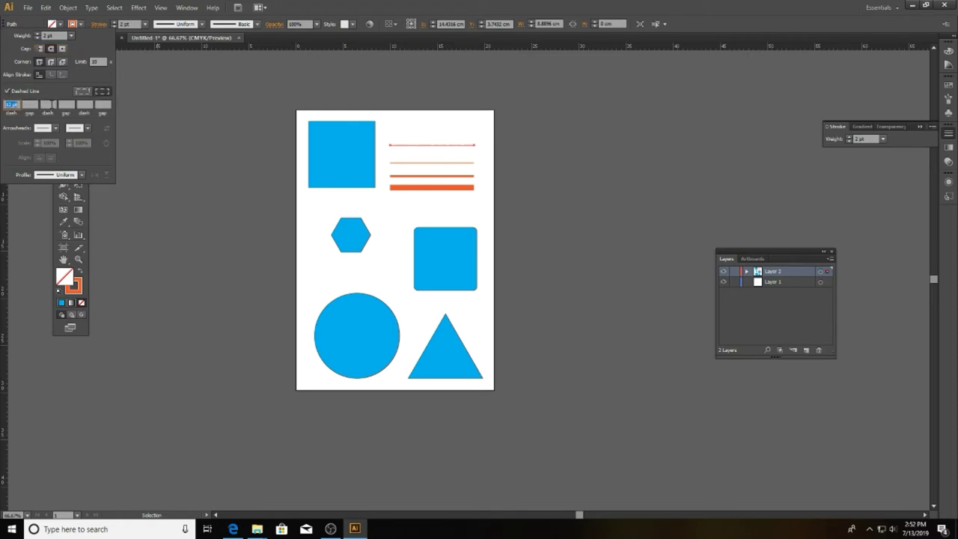
left_click(31, 104)
type("3")
left_click(49, 105)
type("6")
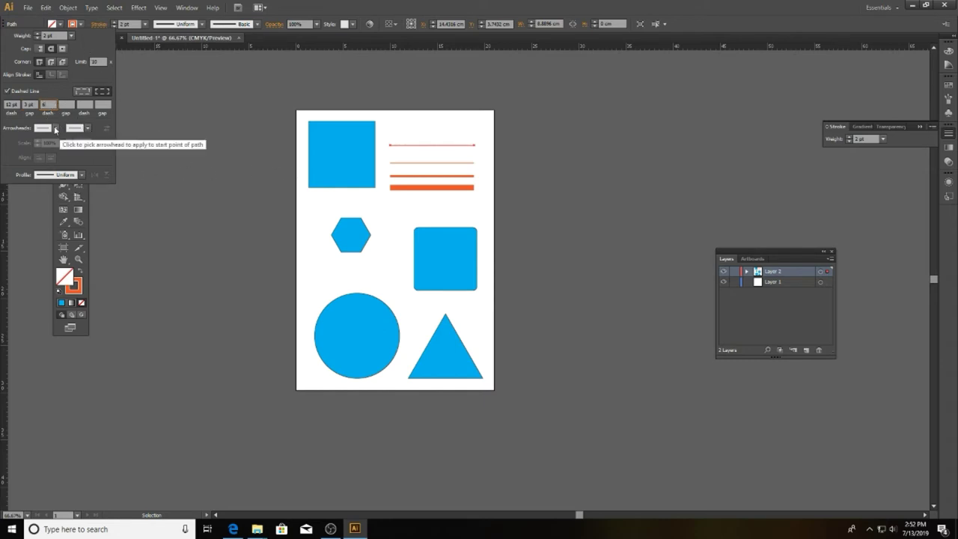
Step: Add an arrowhead at the right end and a chevron tail at the start
left_click(56, 128)
left_click(22, 163)
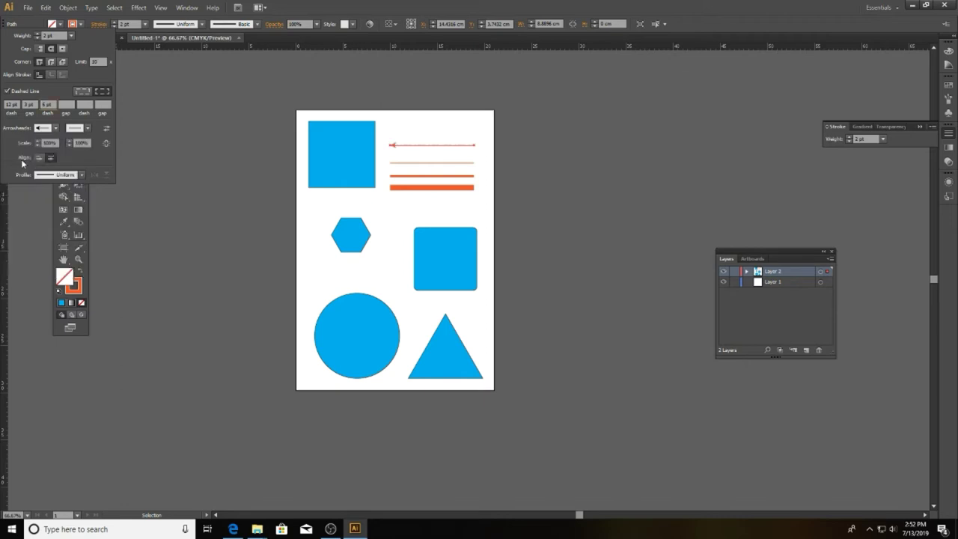
left_click(76, 128)
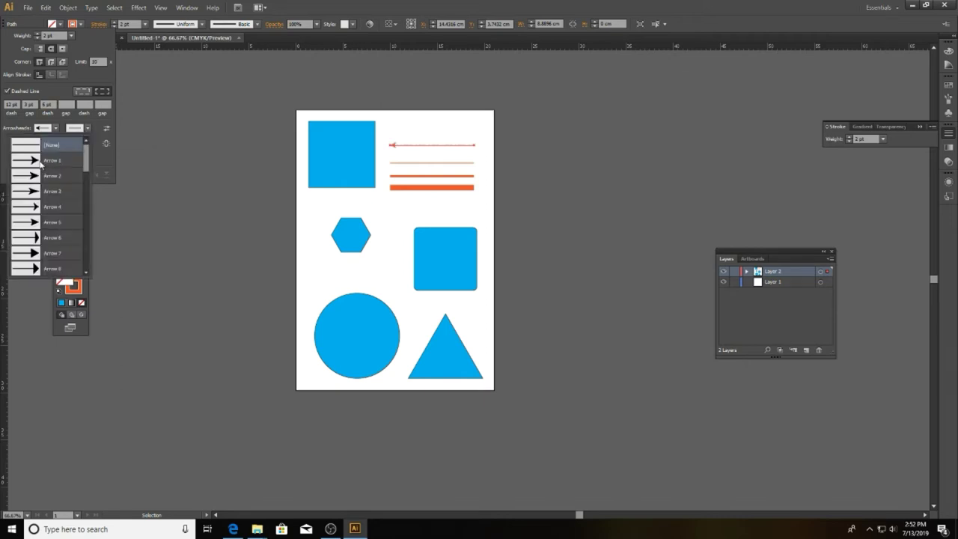
left_click(41, 162)
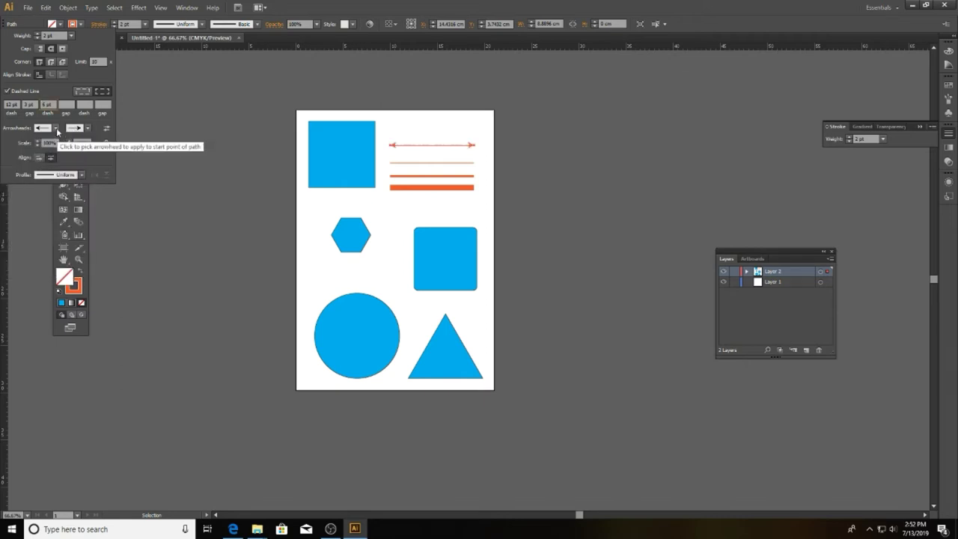
left_click(56, 128)
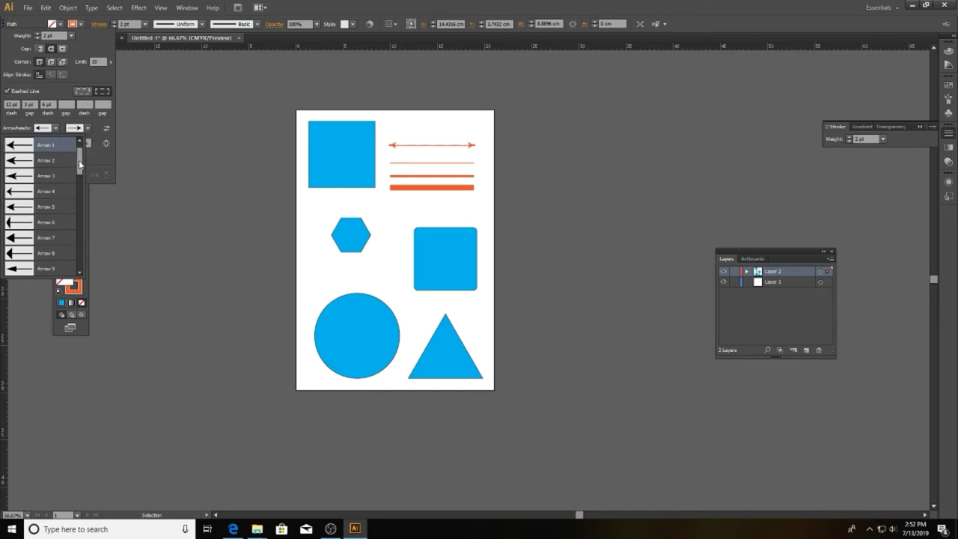
left_click_drag(79, 165, 77, 248)
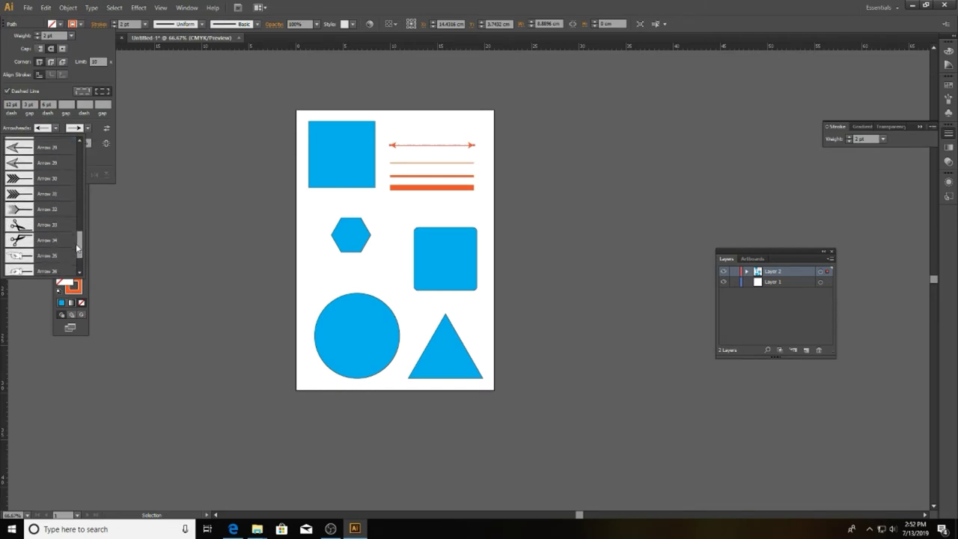
left_click(17, 180)
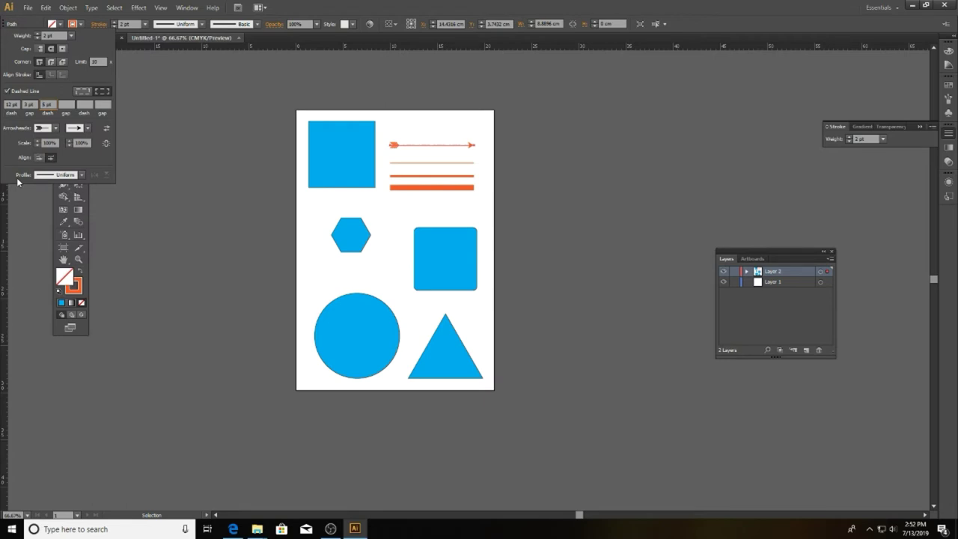
Step: Apply a tapered triangular width profile to the dashed arrow
left_click(79, 175)
left_click(60, 207)
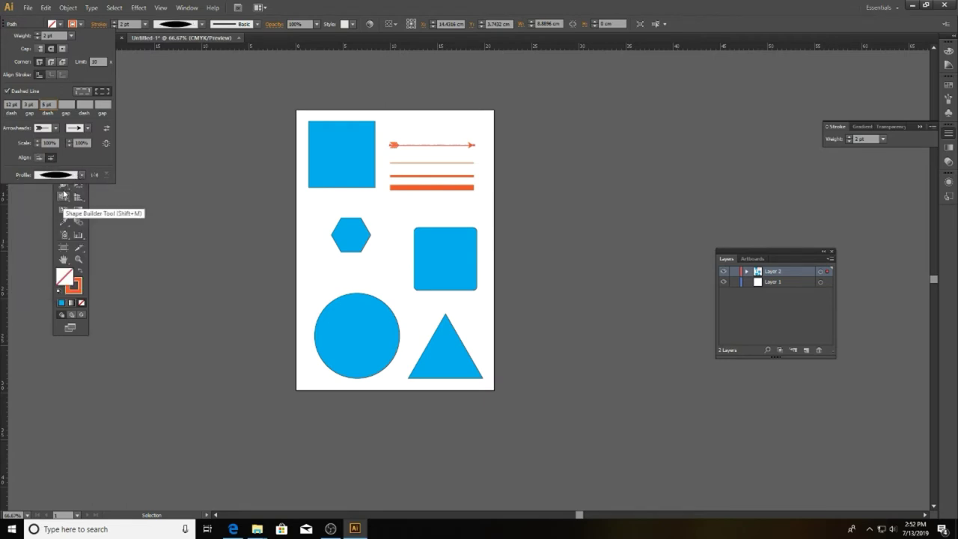
left_click(65, 176)
left_click(50, 253)
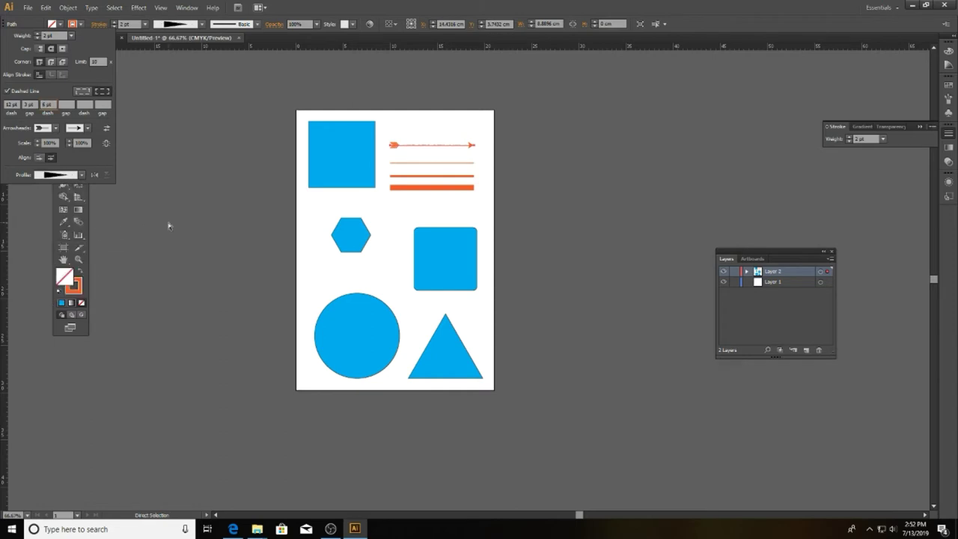
key("Escape")
left_click(64, 99)
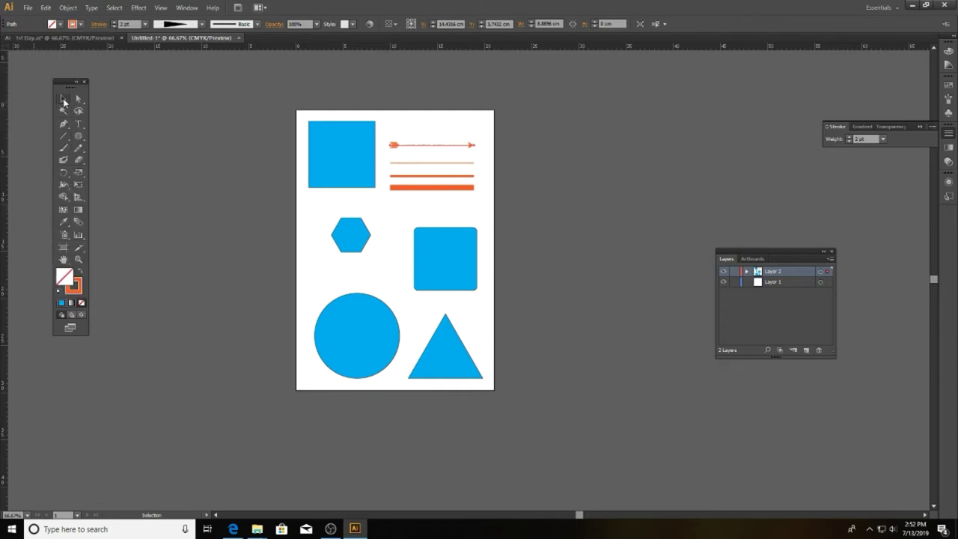
Step: Inspect the dashed arrow up close, rearrange the Layers and Artboards panels, and zoom to 100%
left_click(207, 149)
left_click(448, 162)
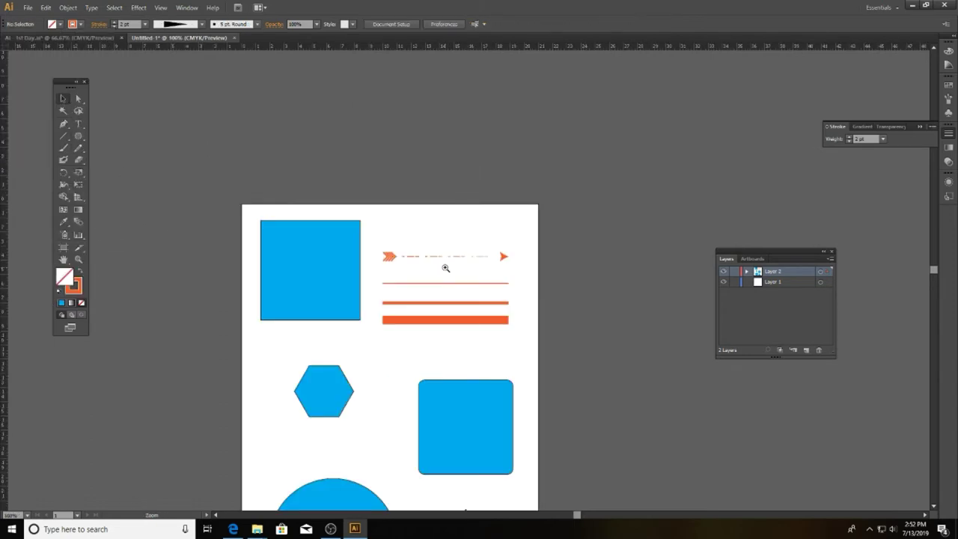
left_click(446, 267)
left_click(446, 268)
left_click(471, 158, "alt")
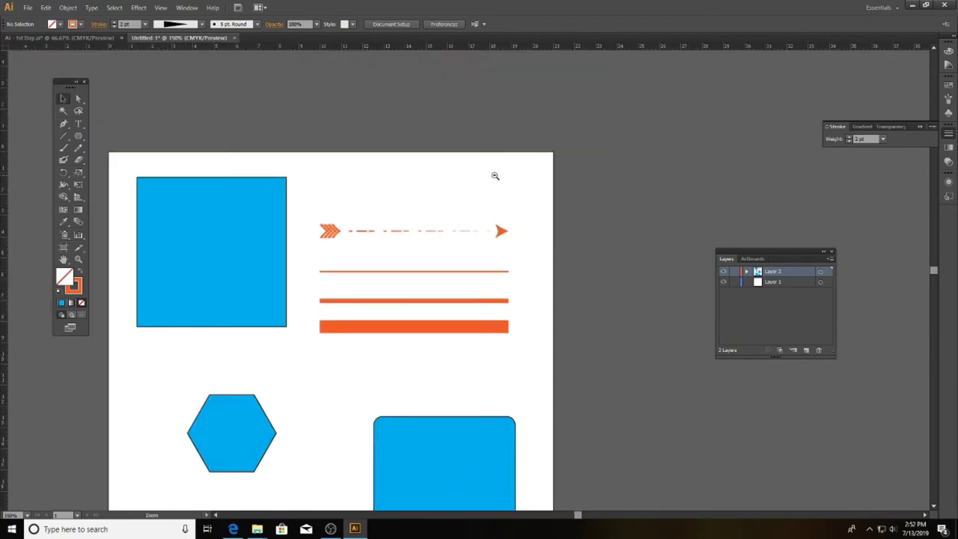
left_click(496, 175, "alt")
mouse_move(413, 317)
left_mouse_down()
mouse_move(355, 137)
mouse_move(350, 84)
mouse_move(331, 77)
left_mouse_up()
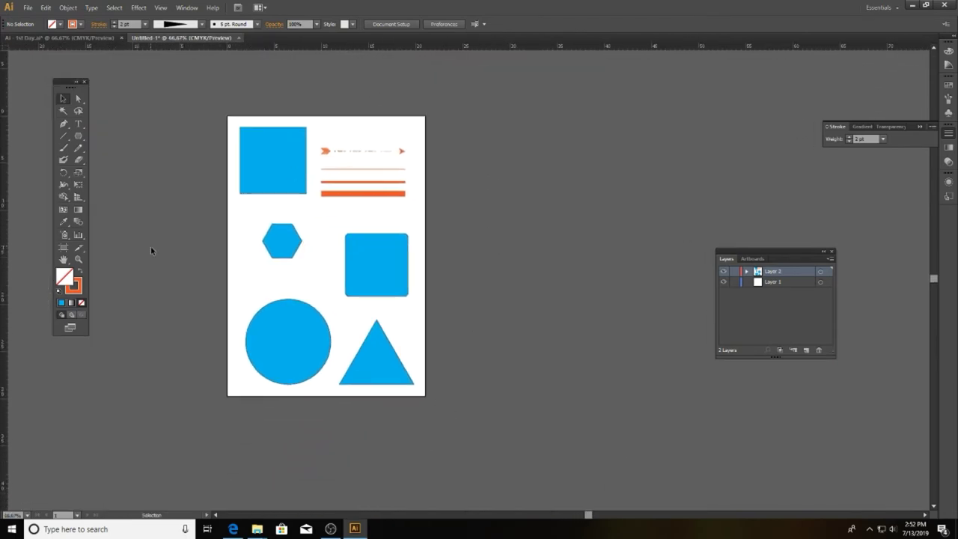
left_click_drag(776, 257, 894, 214)
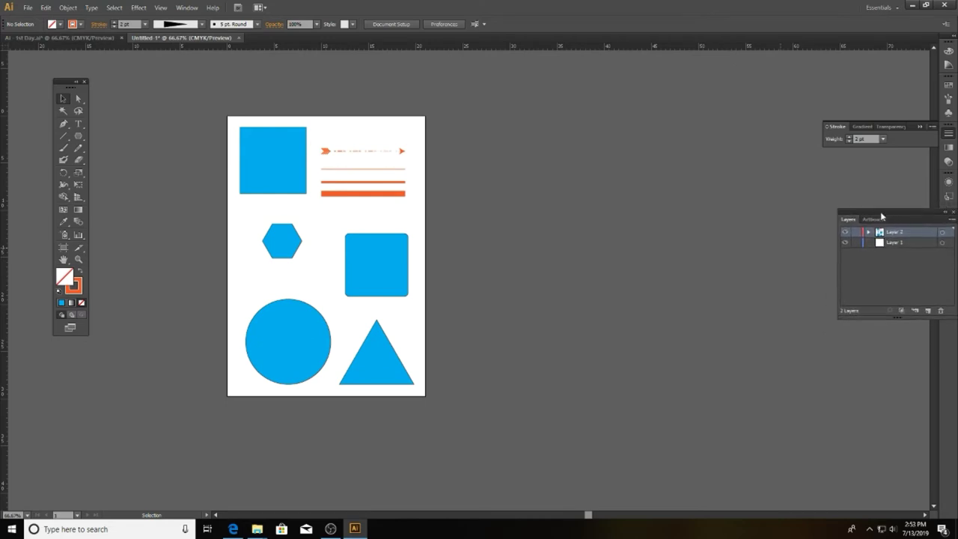
mouse_move(895, 215)
left_mouse_down()
mouse_move(803, 235)
mouse_move(929, 217)
left_mouse_up()
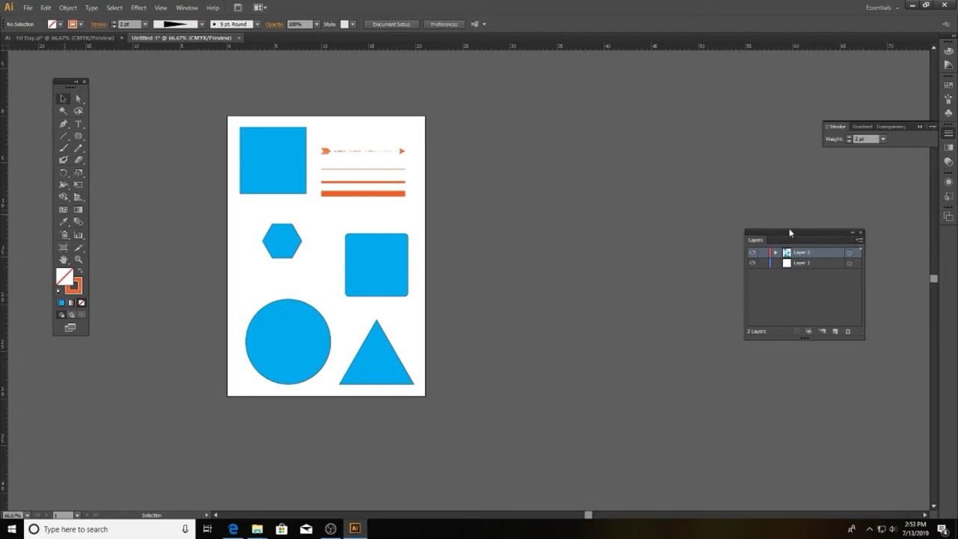
left_click_drag(791, 232, 551, 135)
key("ctrl+1")
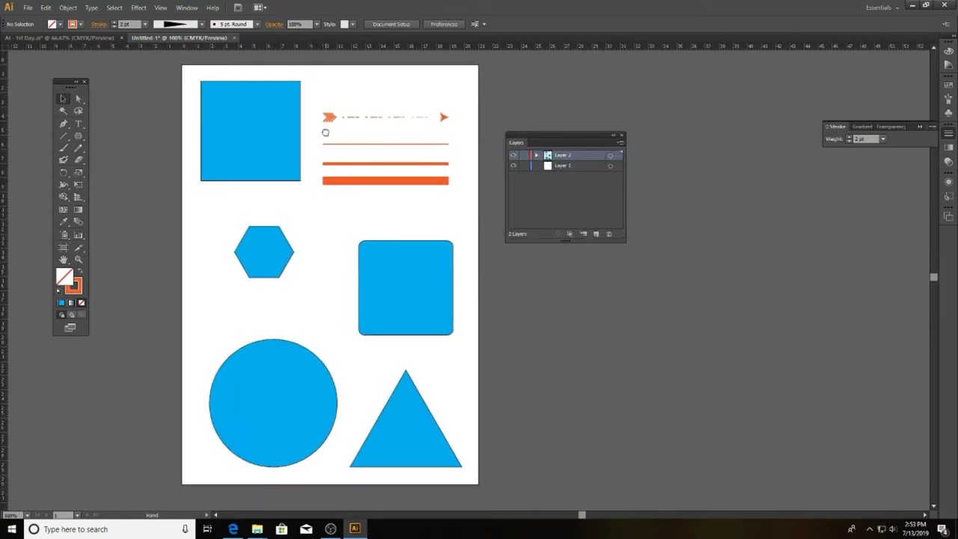
Step: Move the dashed arrow and orange lines higher and even out the lines' spacing
left_click(63, 136)
left_click(63, 98)
left_click_drag(333, 118, 333, 93)
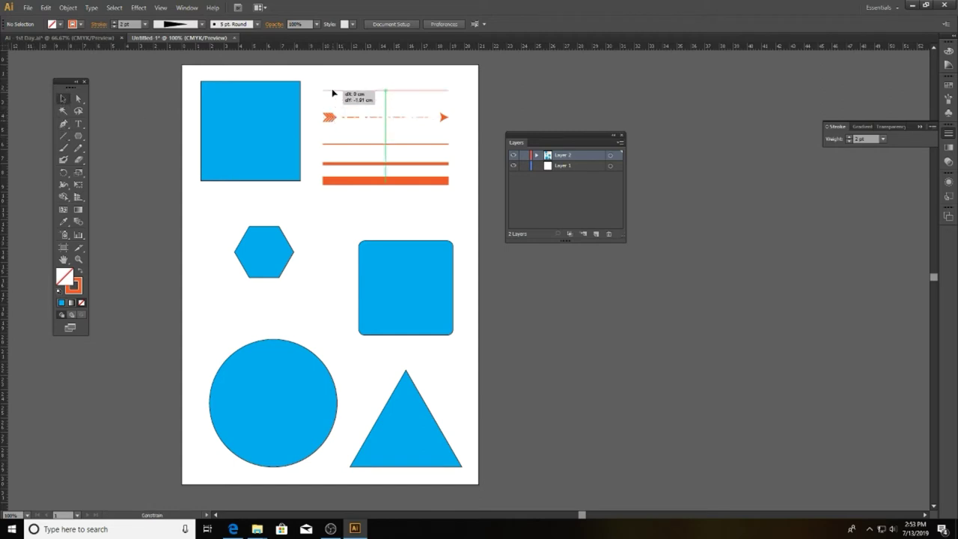
mouse_move(380, 182)
left_mouse_down()
mouse_move(381, 158)
mouse_move(382, 178)
left_mouse_up()
left_click(382, 171)
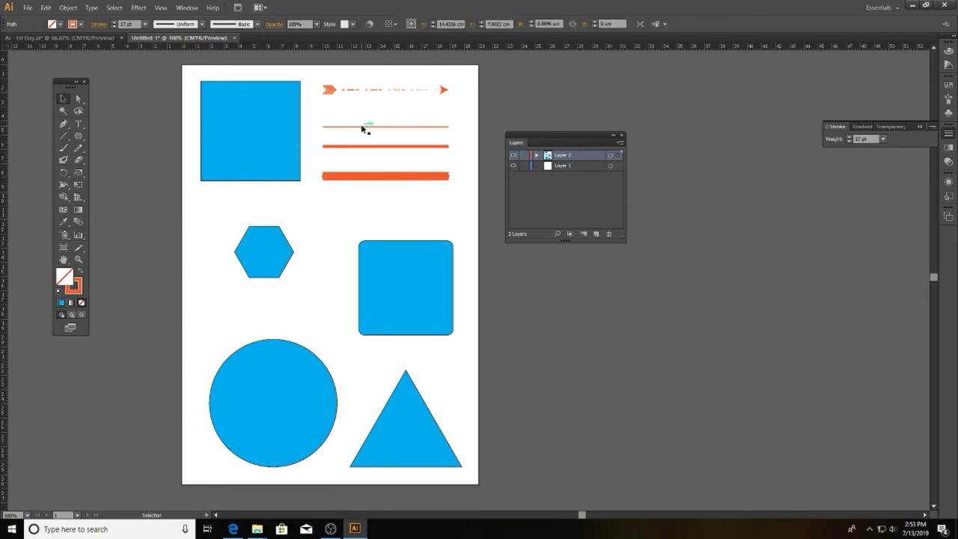
mouse_move(365, 129)
left_mouse_down()
mouse_move(362, 120)
mouse_move(360, 151)
left_mouse_up()
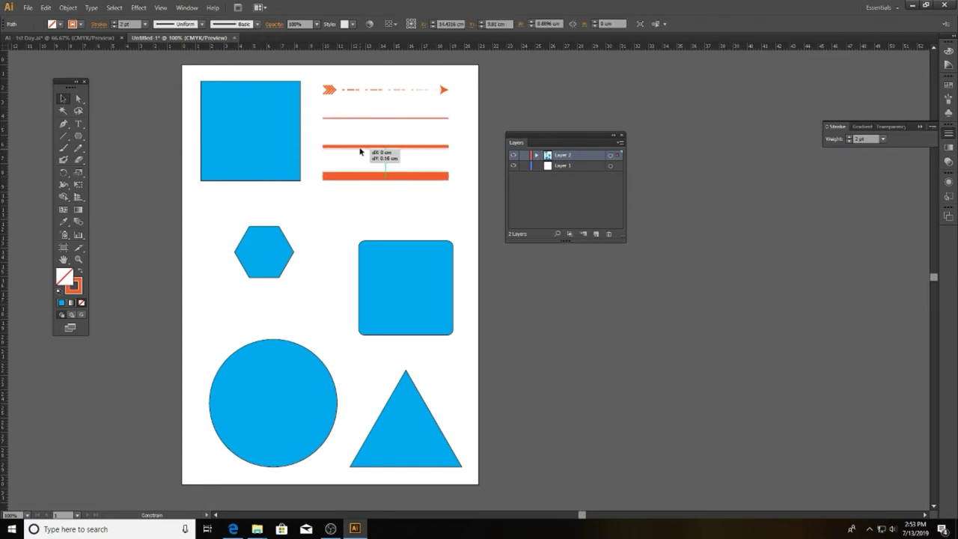
left_click_drag(372, 118, 372, 122)
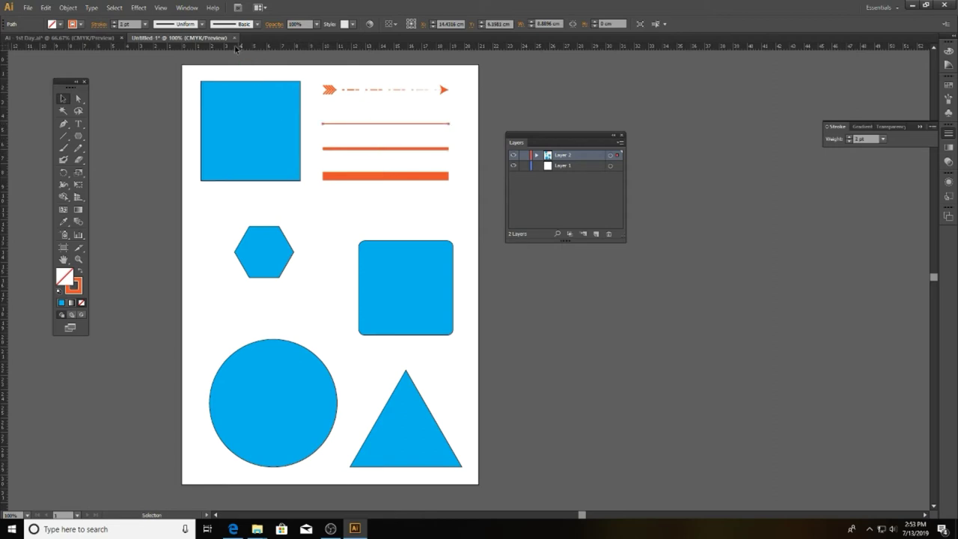
Step: Set the thick orange line's stroke to Round Cap with Miter Join
left_click(400, 179)
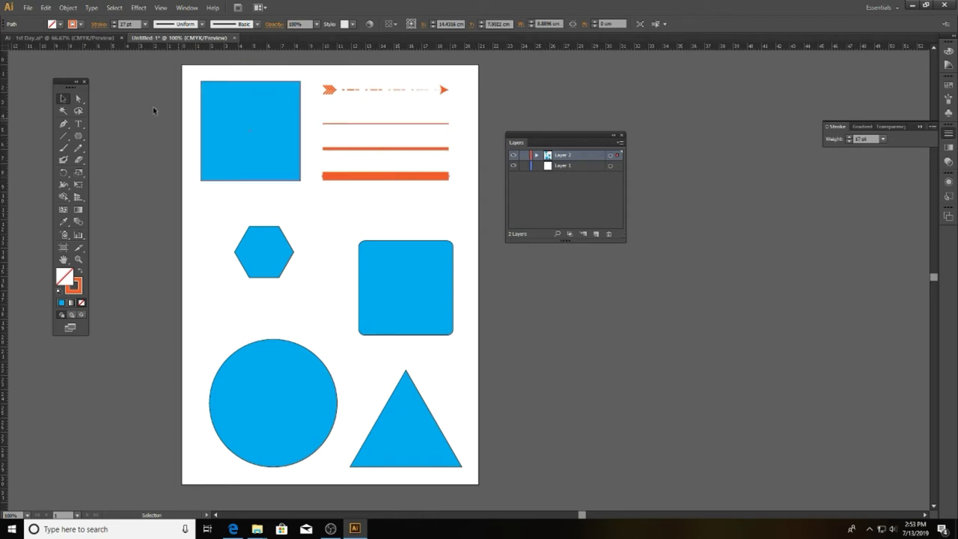
left_click(99, 25)
left_click(51, 49)
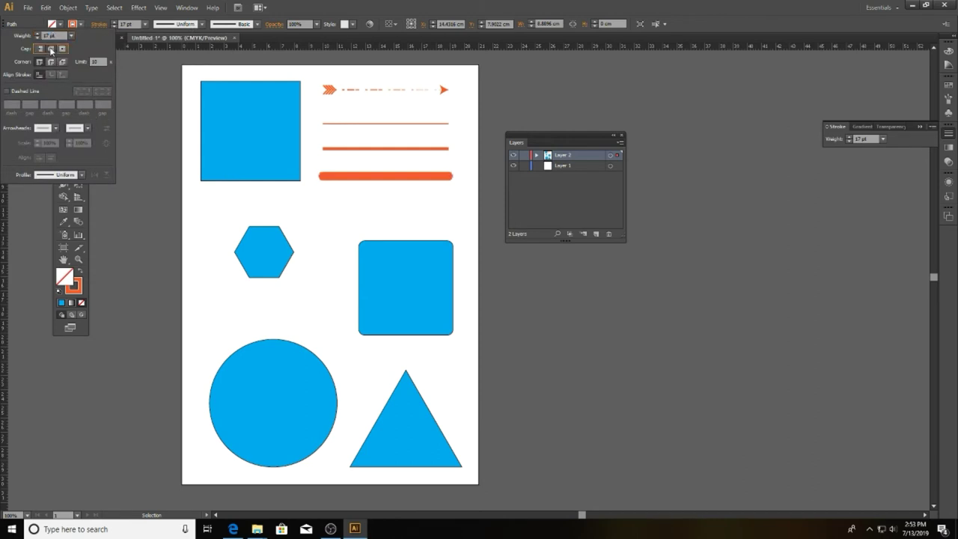
left_click(63, 49)
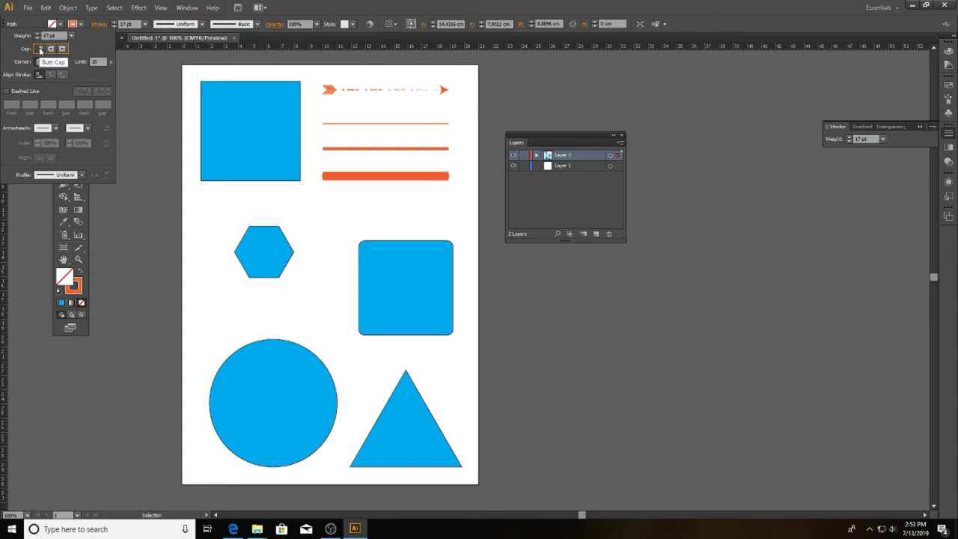
left_click(51, 49)
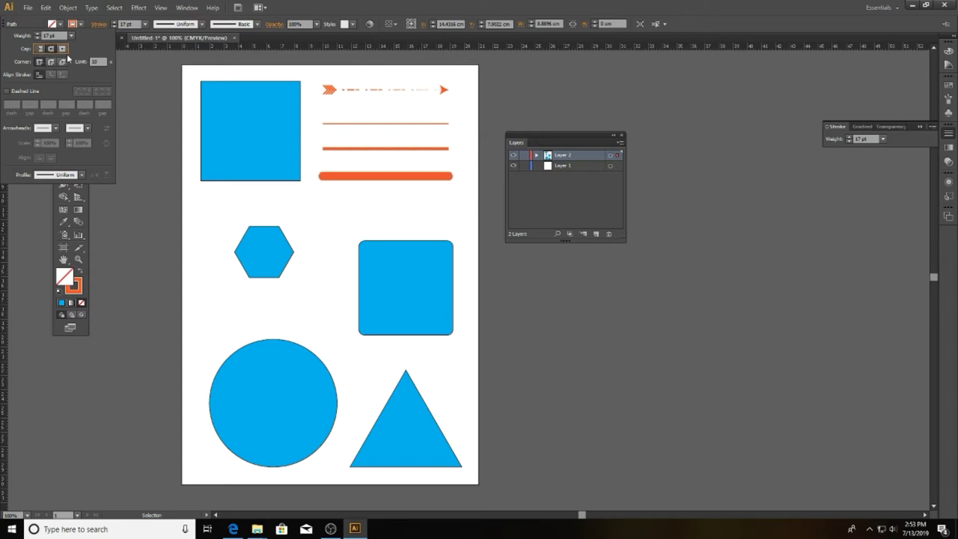
left_click(51, 62)
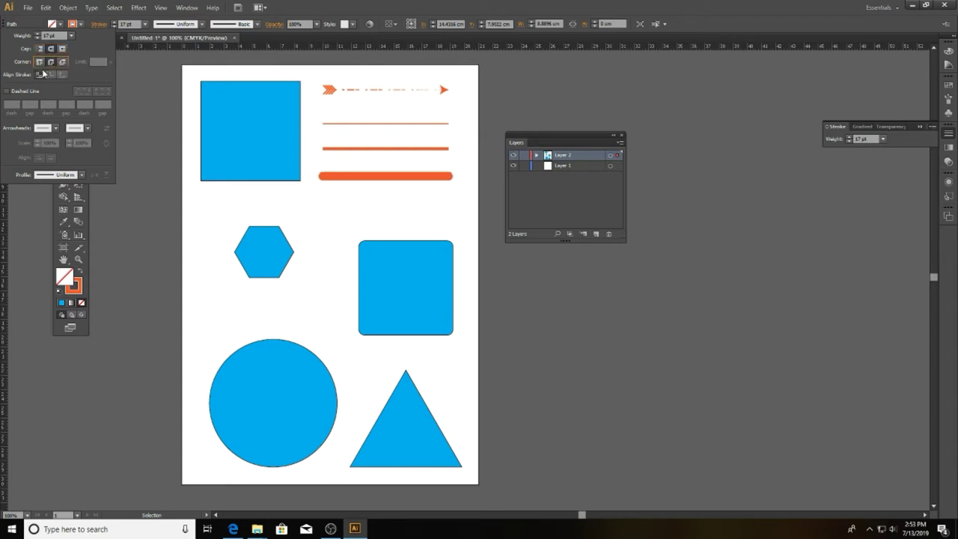
left_click(40, 62)
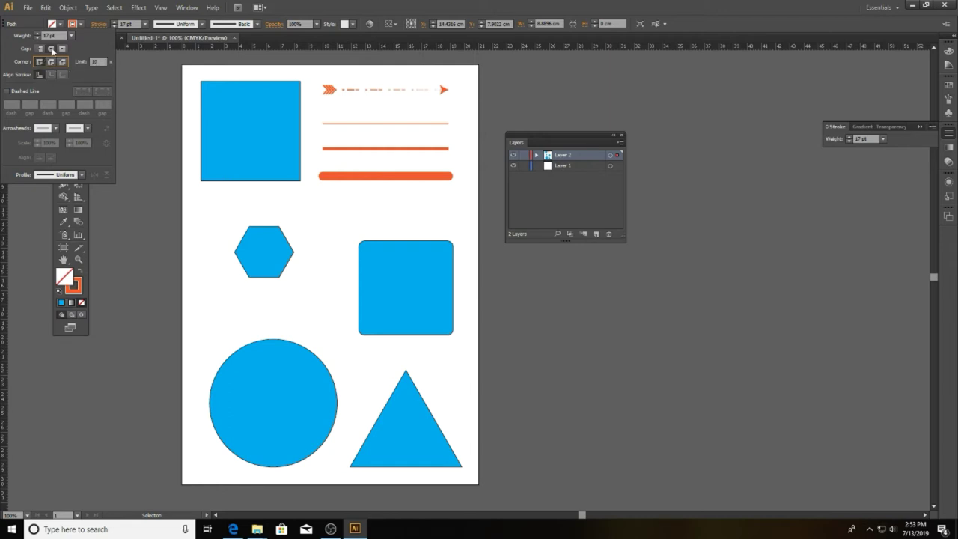
left_click(40, 49)
left_click(51, 48)
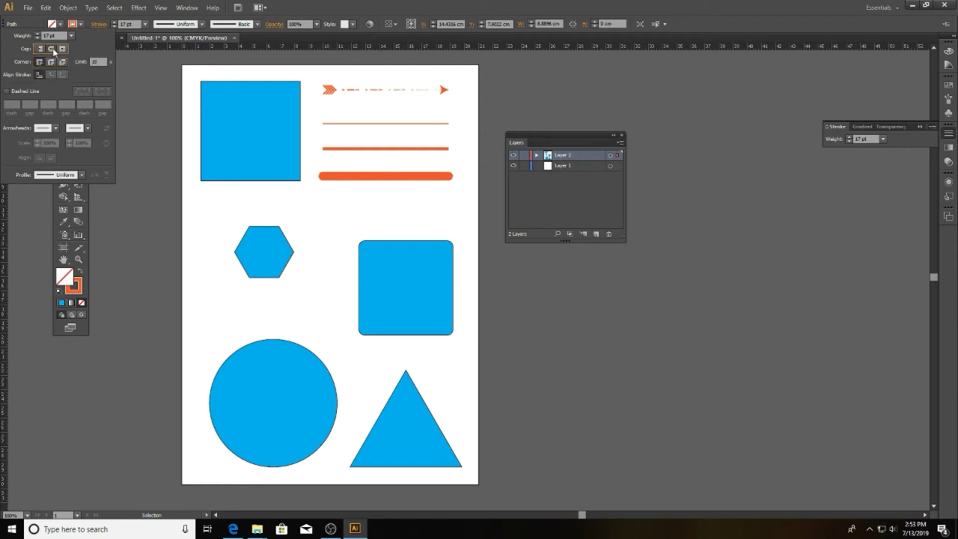
left_click(299, 208)
left_click(251, 145)
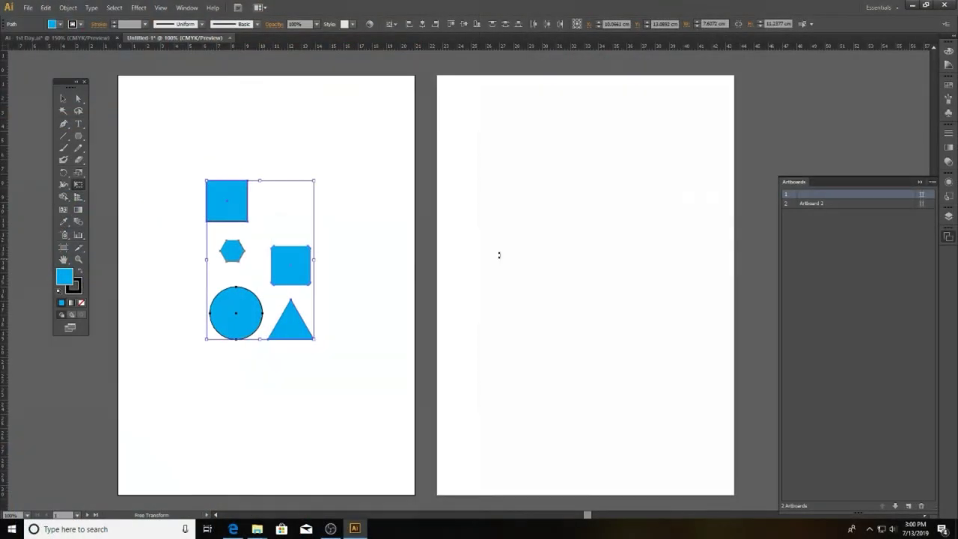
Step: Delete Artboard 2, give the shapes a 2 pt stroke, and stack them in one column
left_click(544, 201)
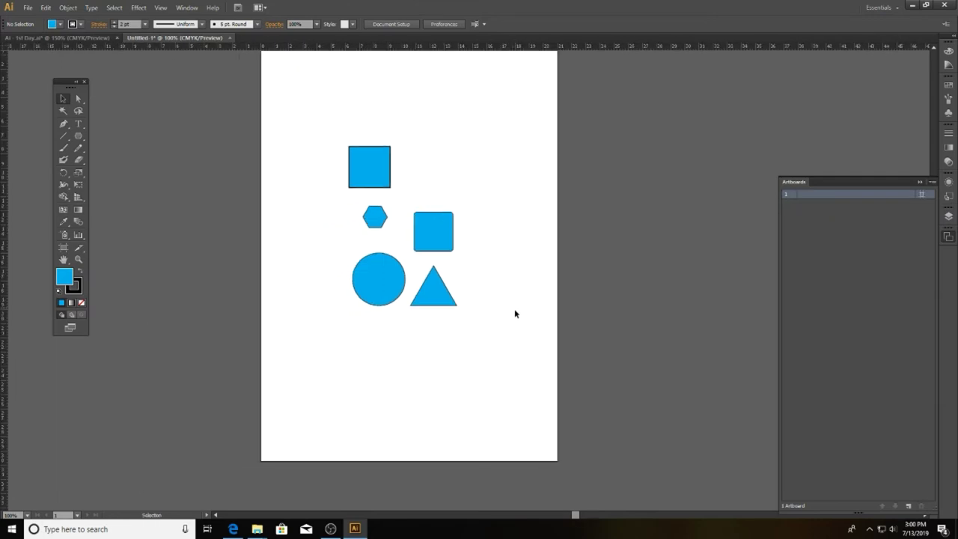
left_click(378, 280)
left_click(114, 23)
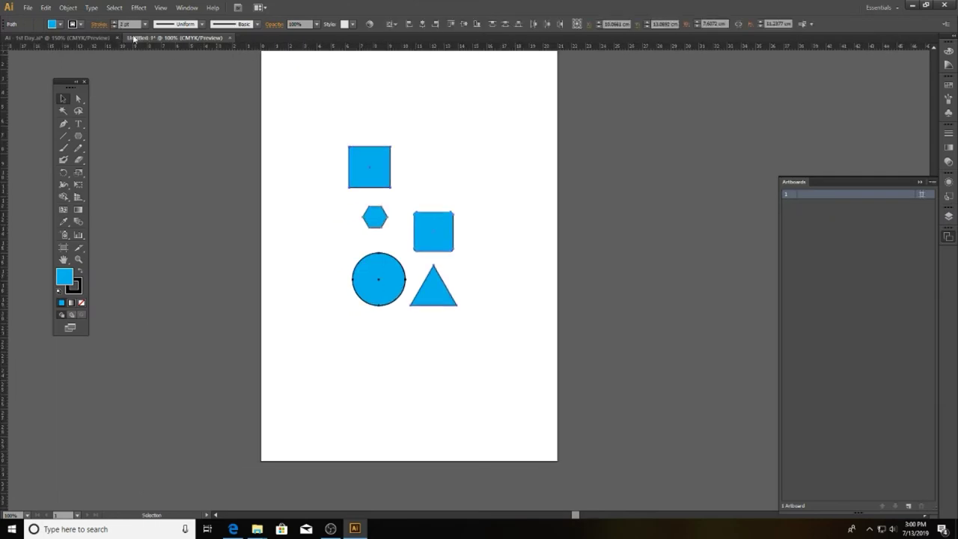
left_click_drag(381, 185, 381, 119)
left_click_drag(378, 216, 380, 144)
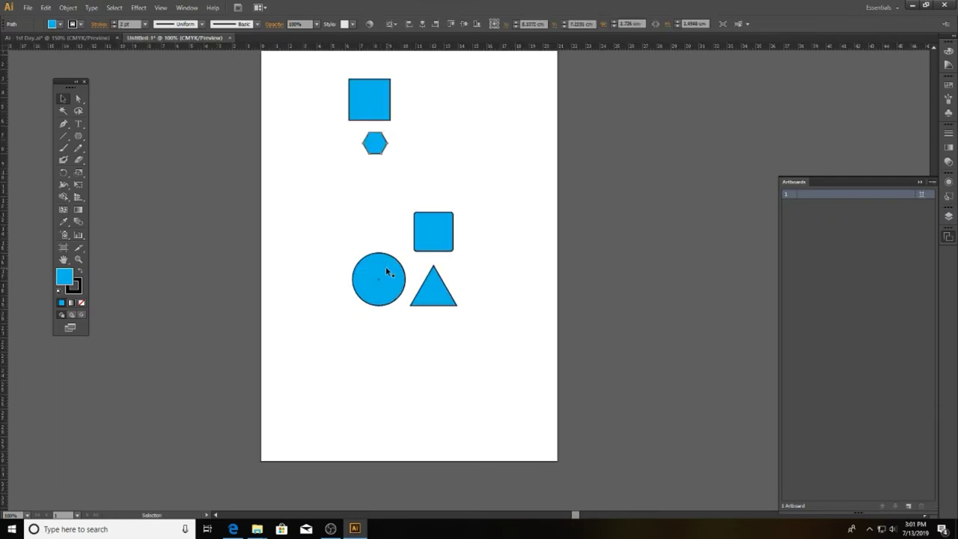
left_click_drag(386, 272, 387, 183)
left_click_drag(436, 231, 381, 256)
left_click_drag(408, 314, 350, 352)
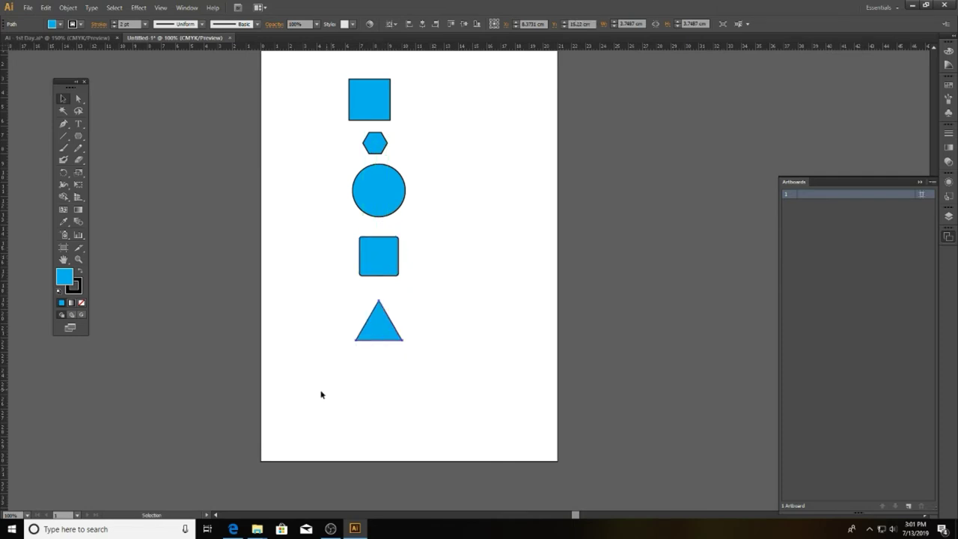
scroll(321, 391, "up", 1)
left_click_drag(314, 417, 456, 95)
Step: Centre the shapes horizontally and distribute them evenly within their own span
left_click(423, 24)
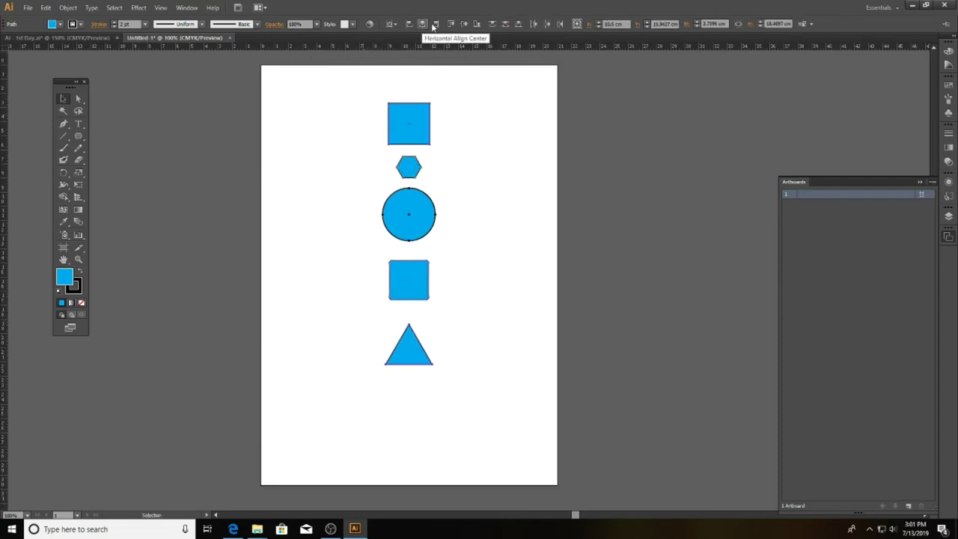
left_click(506, 24)
key("ctrl+z")
left_click(395, 26)
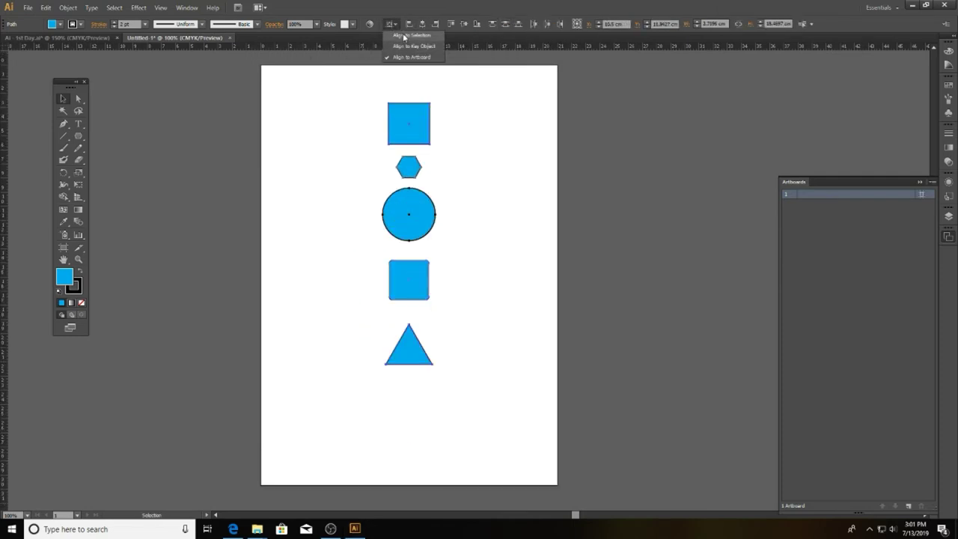
left_click(507, 25)
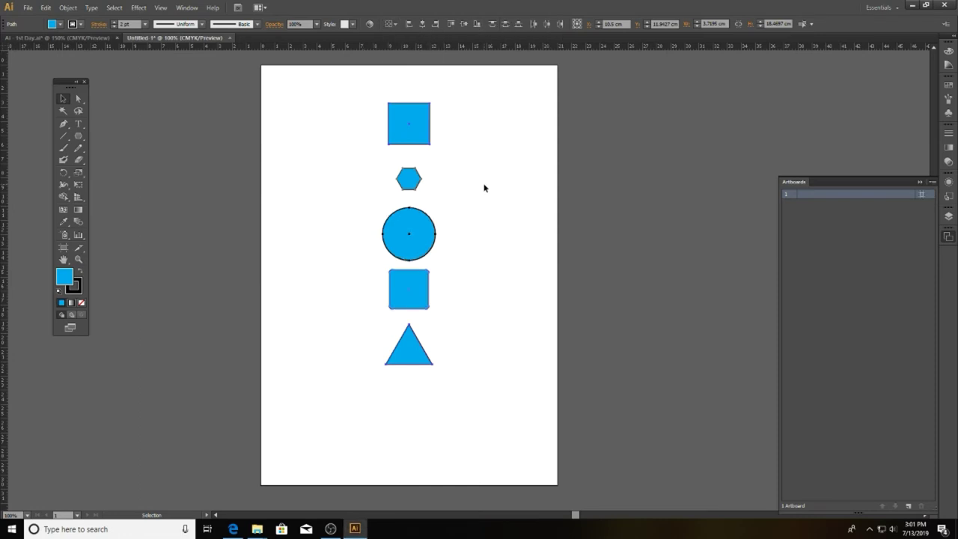
left_click(484, 194)
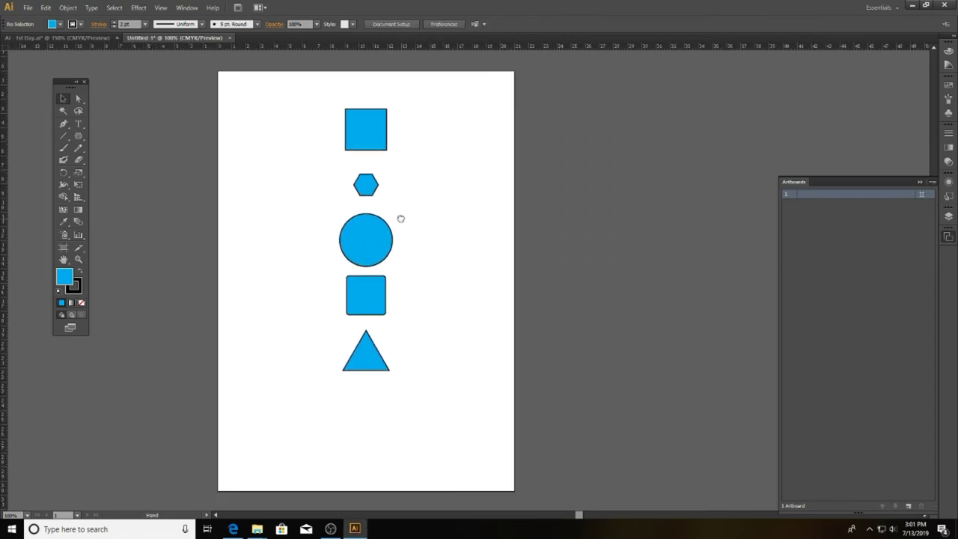
Step: Move the top square left and overlap the circle onto its right edge
left_click_drag(366, 129, 266, 129)
left_click_drag(366, 240, 339, 217)
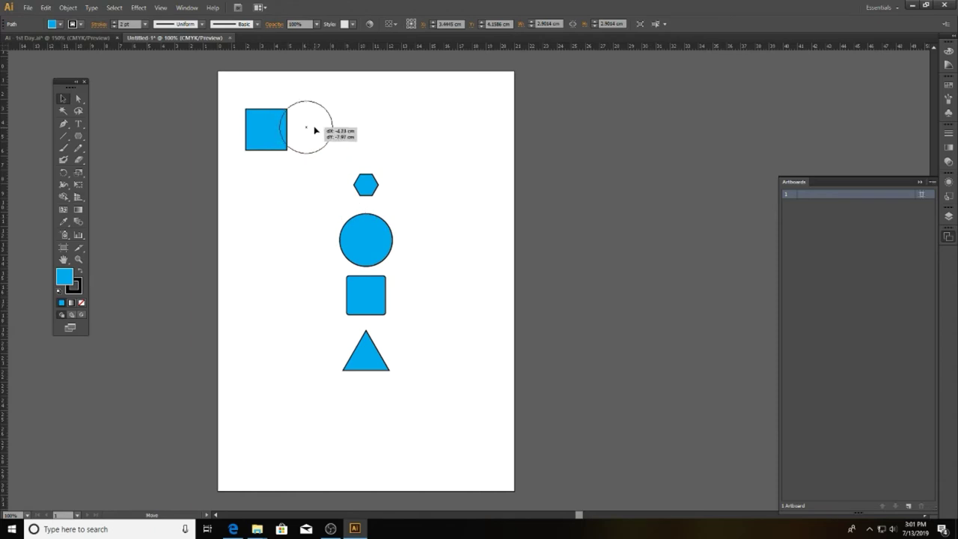
left_click_drag(307, 159, 314, 131)
Step: Fill the circle green and align it with the square
left_click(60, 24)
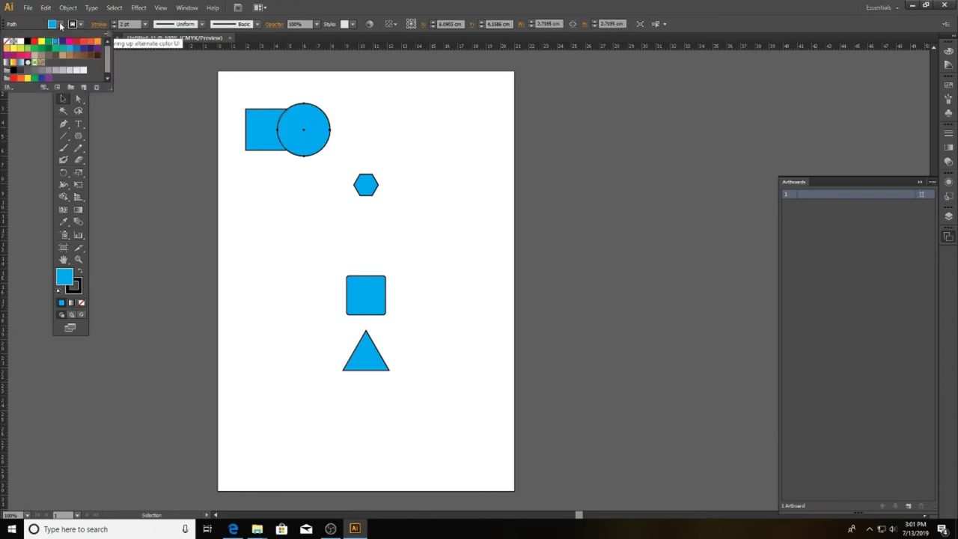
left_click(58, 48)
left_click_drag(237, 98, 365, 136)
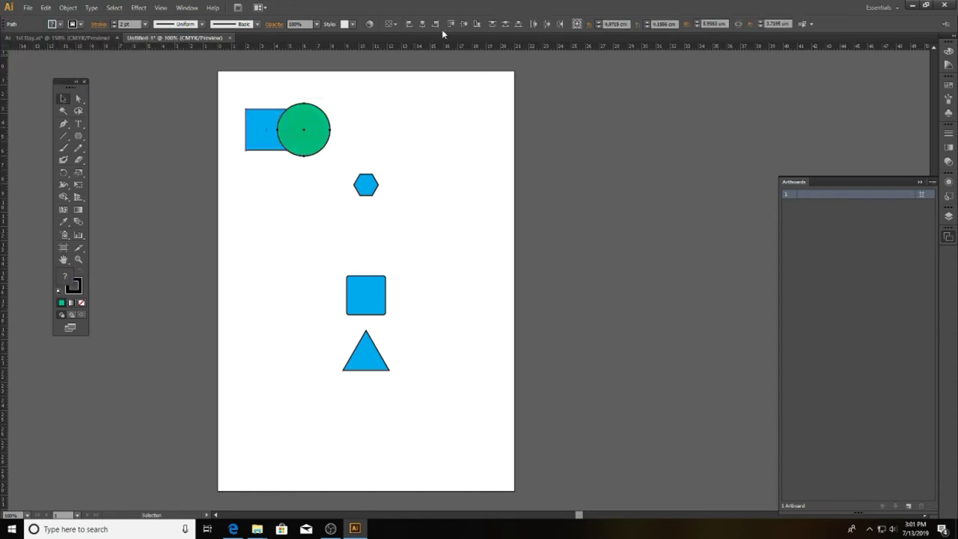
left_click(465, 24)
Step: Show the Pathfinder panel beside the artboard and collapse the Artboards panel
left_click(68, 10)
mouse_move(186, 7)
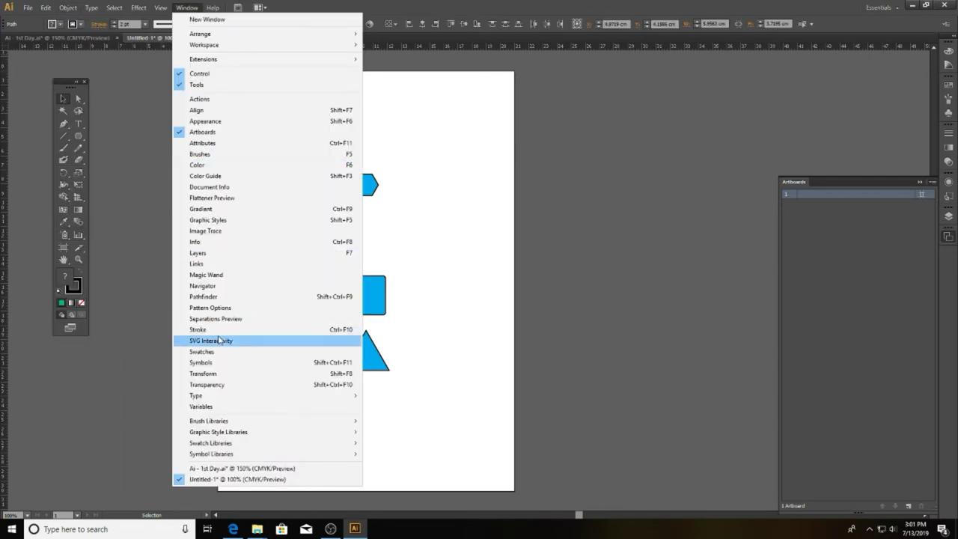
left_click(208, 297)
mouse_move(767, 97)
left_mouse_down()
mouse_move(593, 95)
mouse_move(624, 104)
left_mouse_up()
left_click(947, 237)
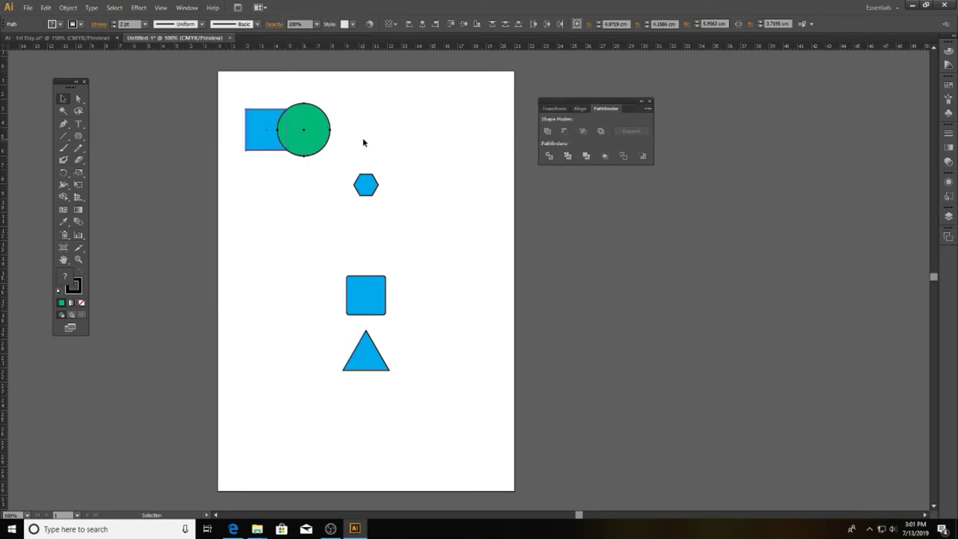
left_click(288, 130)
Step: Divide the square and circle with Pathfinder, ungroup them, and nudge the green piece right
left_click(271, 135, "shift")
left_click(549, 156)
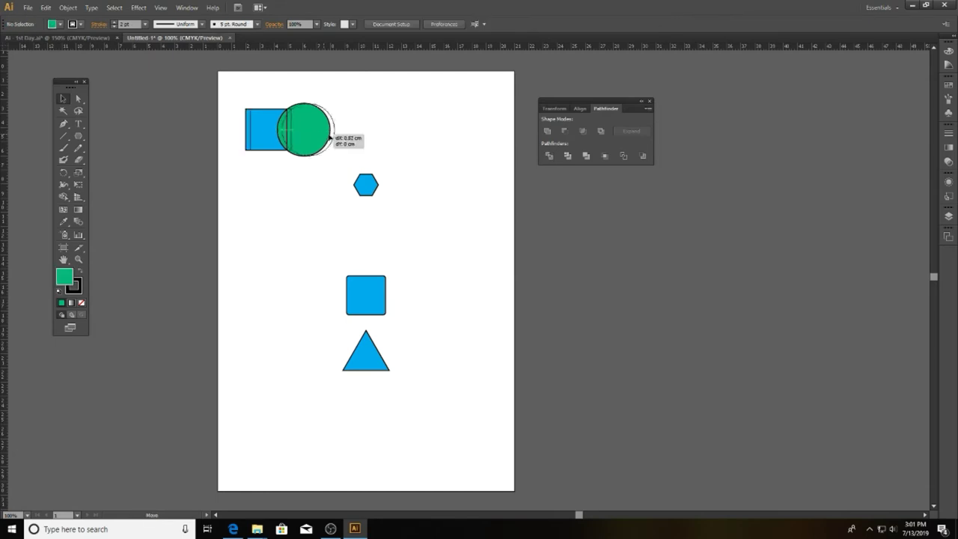
left_click_drag(300, 139, 364, 138)
key("ctrl+z")
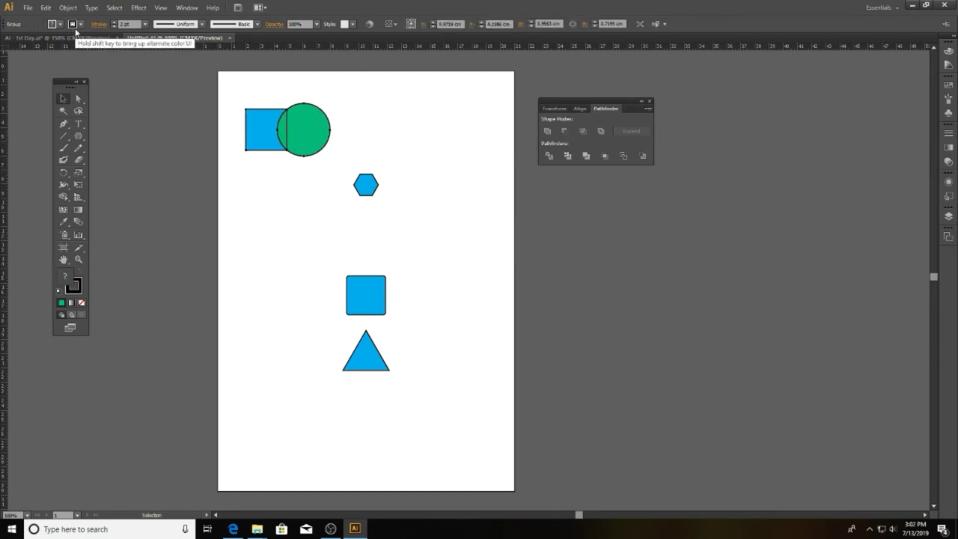
right_click(314, 132)
left_click(343, 186)
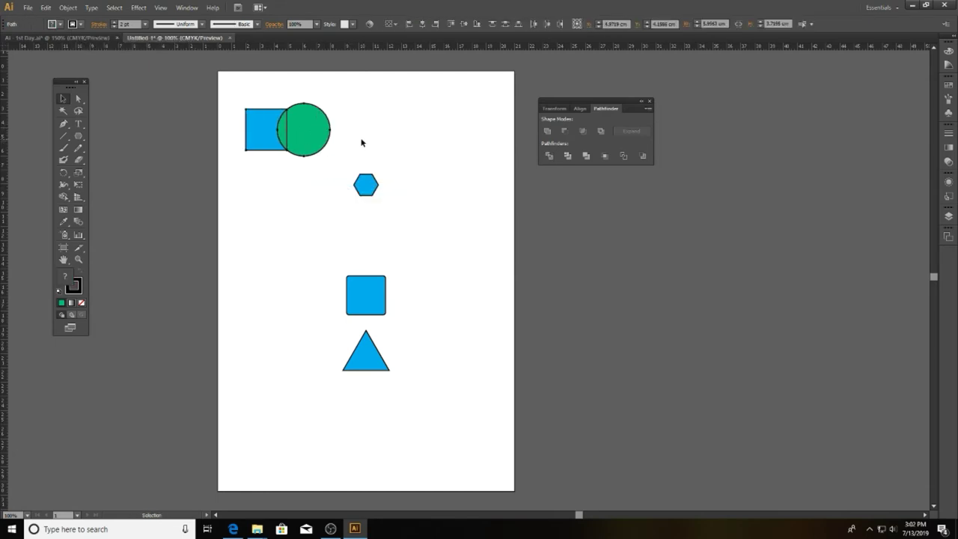
left_click_drag(315, 131, 312, 134)
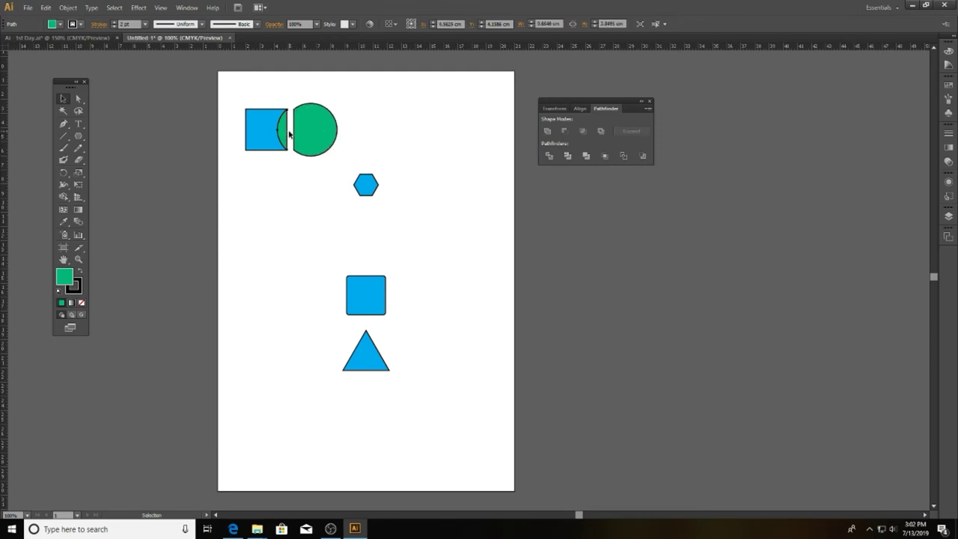
left_click(262, 128)
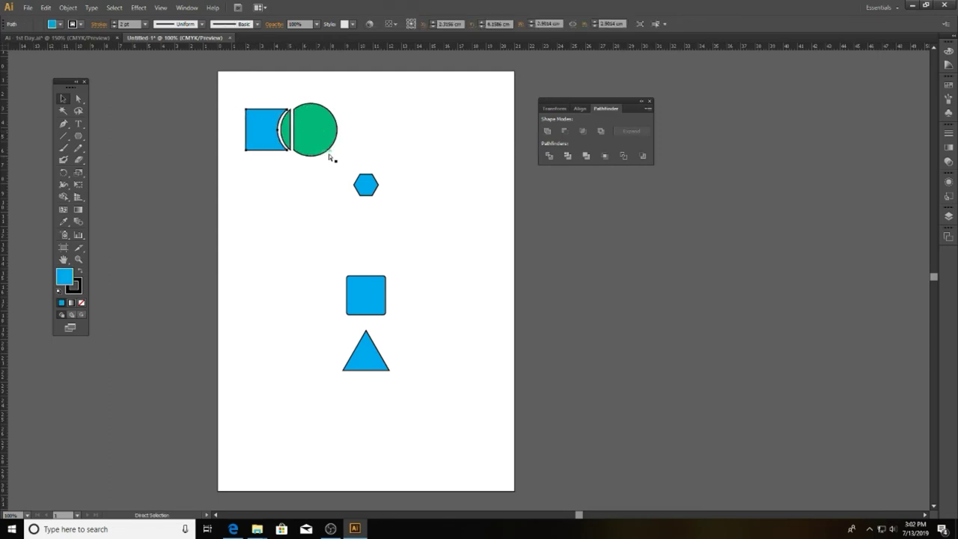
left_click(384, 172)
Step: Move the rounded square and triangle up beside the hexagon, overlapping and centred
scroll(363, 260, "down", 1)
left_click_drag(363, 264, 314, 193)
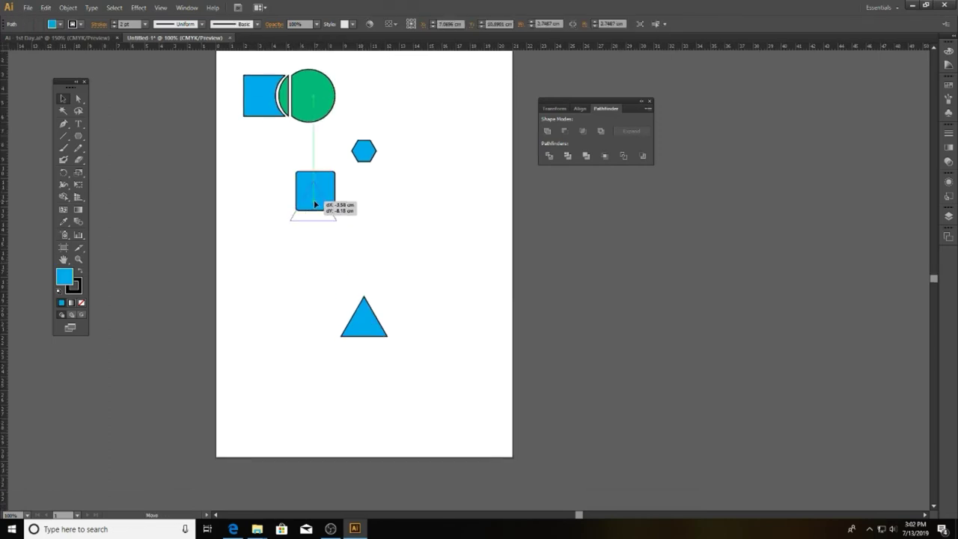
mouse_move(364, 317)
left_mouse_down()
mouse_move(364, 199)
mouse_move(314, 213)
left_mouse_up()
left_click_drag(286, 163, 345, 238)
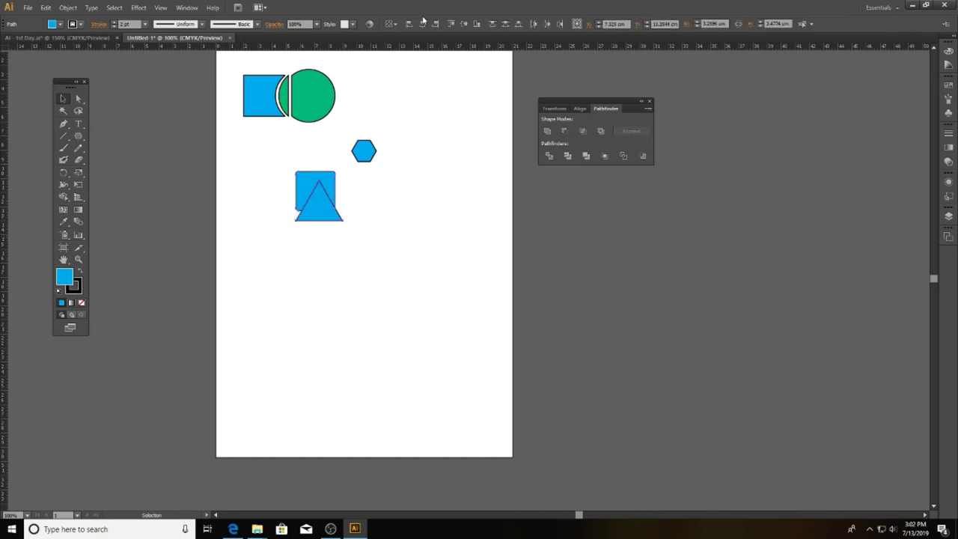
left_click(423, 23)
Step: Give the triangle a yellow fill
double_click(64, 276)
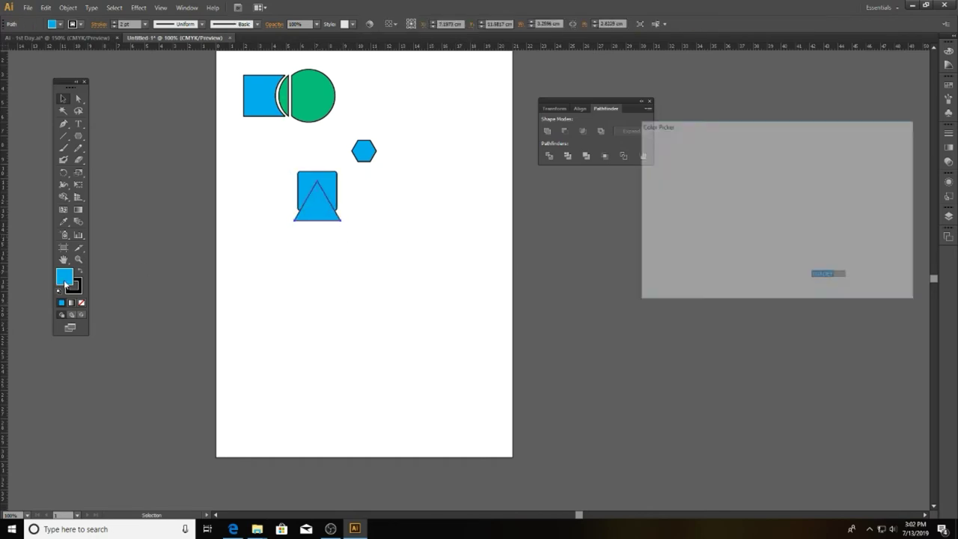
left_click(788, 259)
mouse_move(788, 258)
left_mouse_down()
mouse_move(788, 238)
mouse_move(788, 259)
left_mouse_up()
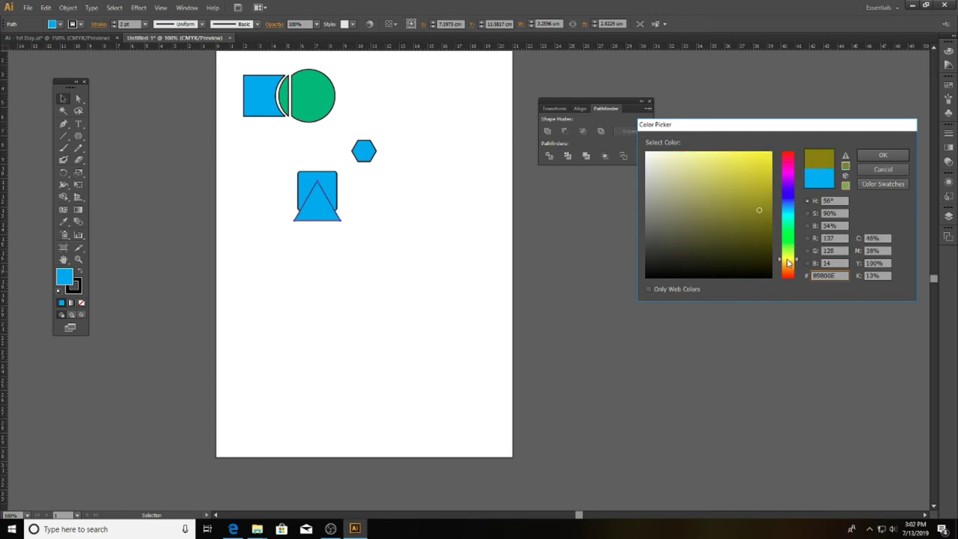
left_click(882, 155)
Step: Align the square and triangle, try Trim on the overlap, then undo the test move
left_click_drag(283, 237, 342, 164)
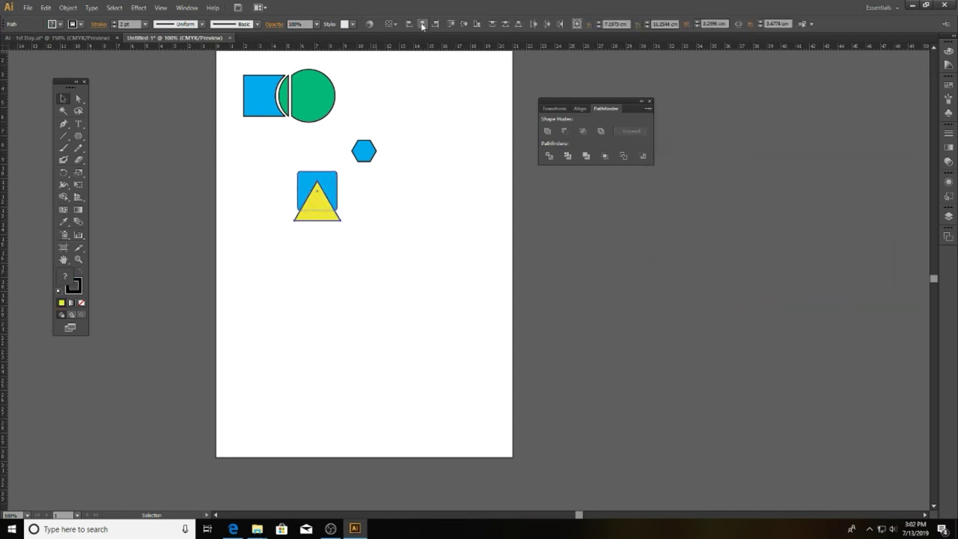
left_click(465, 26)
left_click(313, 214)
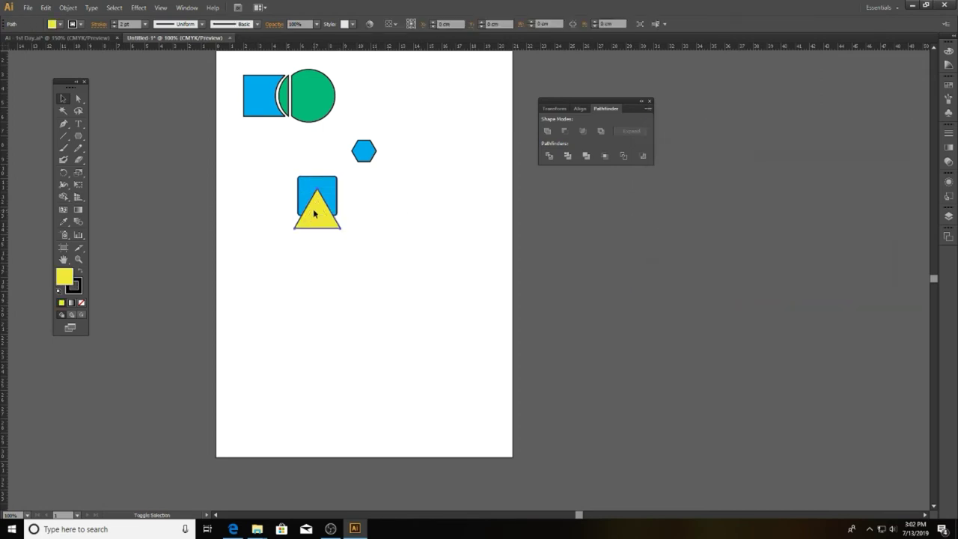
left_click(569, 155)
key("a")
left_click_drag(303, 228, 306, 294)
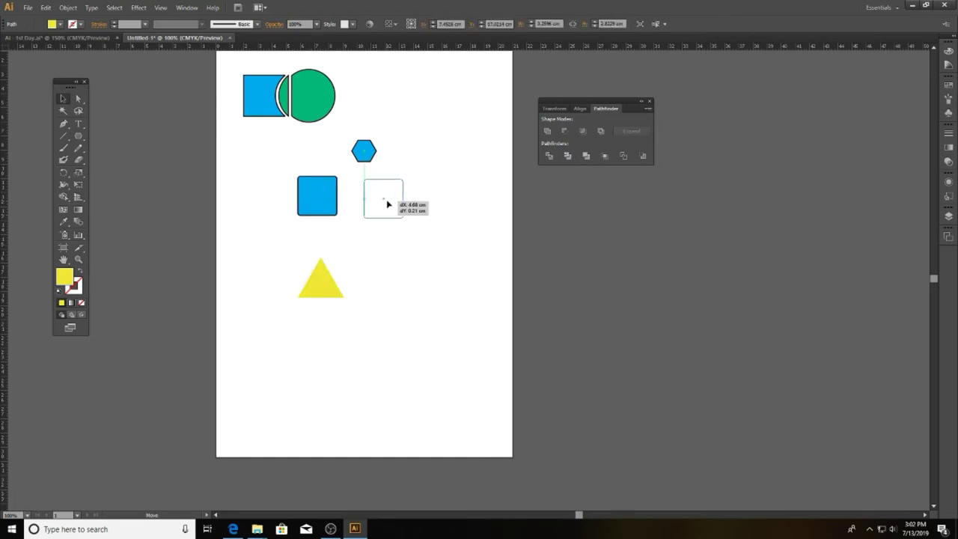
key("ctrl+z")
Step: Ungroup the square and triangle and test-move each piece, undoing the moves
key("v")
left_click_drag(382, 243, 278, 171)
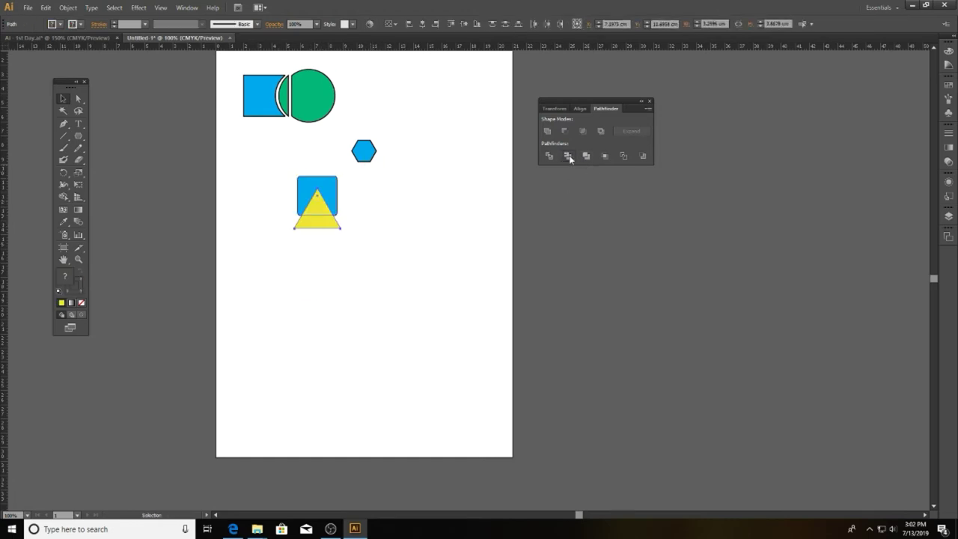
right_click(312, 210)
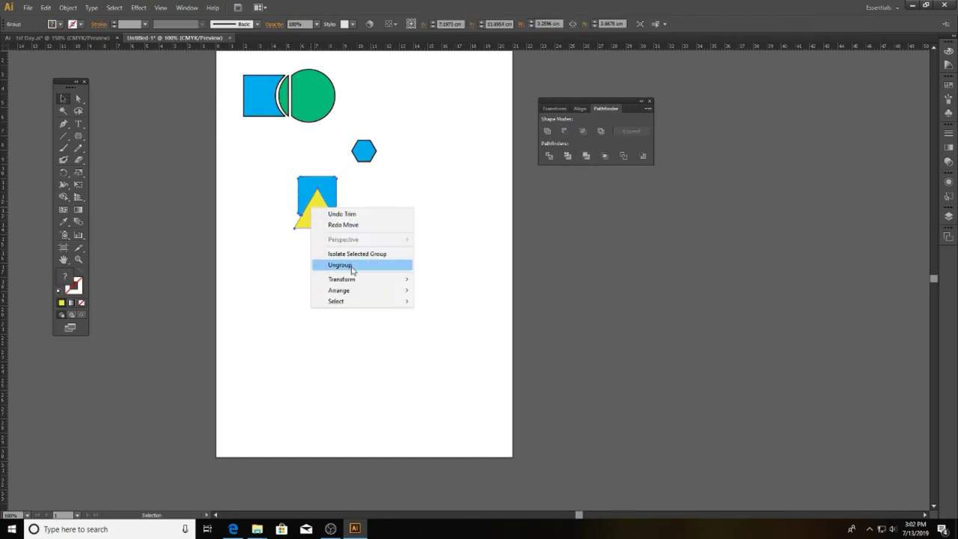
left_click(352, 265)
key("a")
left_click_drag(320, 229, 320, 277)
left_click_drag(331, 196, 382, 196)
key("ctrl+z")
key("ctrl+z")
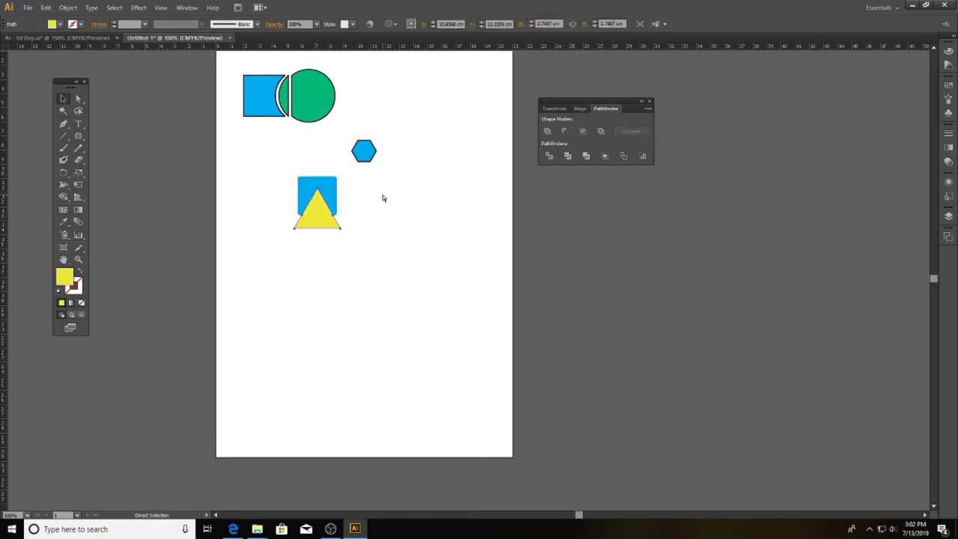
Step: Try Pathfinder Unite and Minus Front on both shapes, undoing each
key("v")
left_click_drag(385, 240, 285, 172)
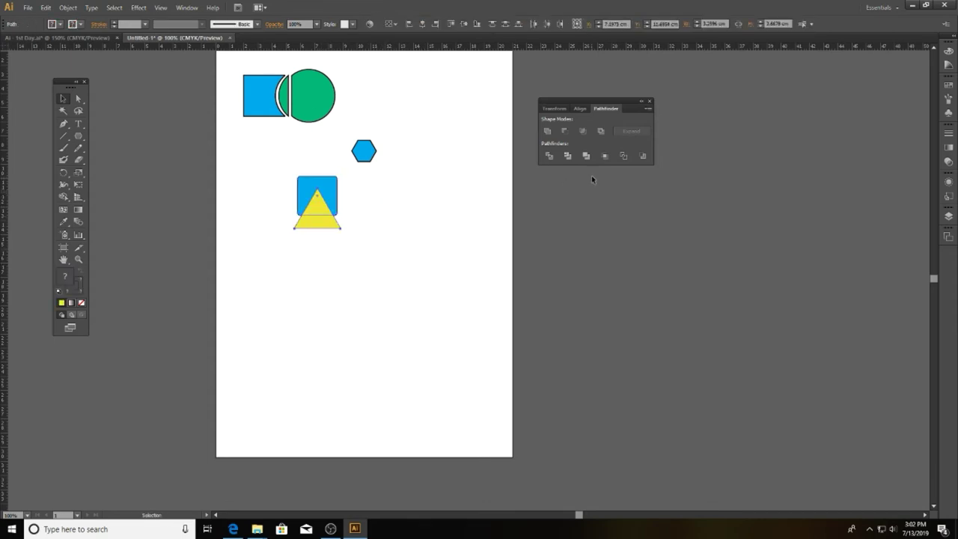
left_click(547, 132)
key("ctrl+z")
left_click(563, 133)
key("ctrl+z")
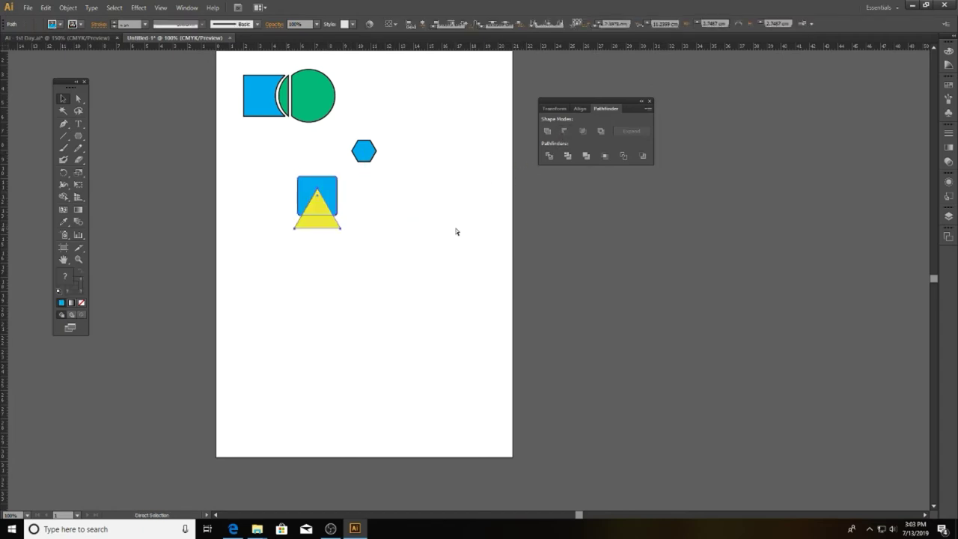
Step: Try Pathfinder Exclude, ungroup and inspect the pieces, then undo the result
key("a")
left_click(333, 223)
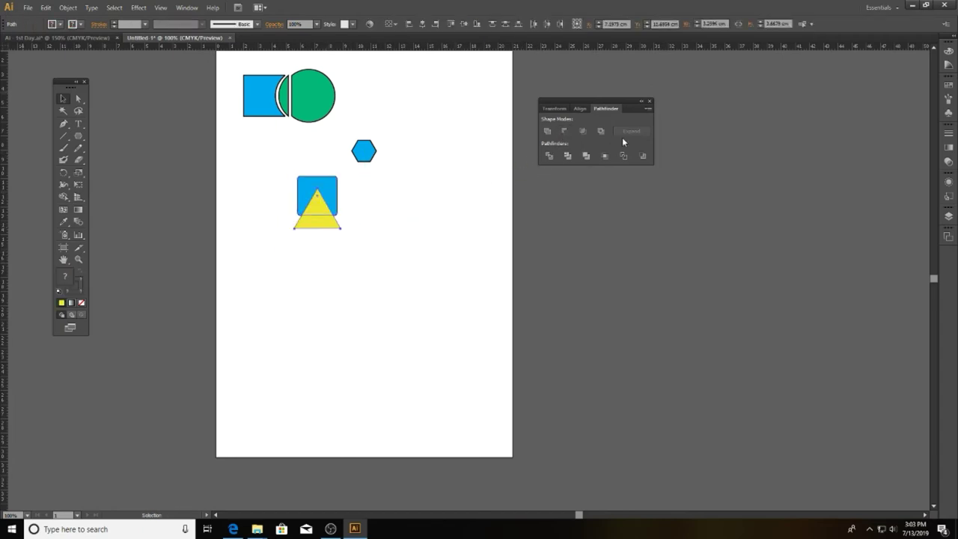
left_click(601, 130)
left_click_drag(339, 196, 397, 195)
key("ctrl+z")
right_click(346, 196)
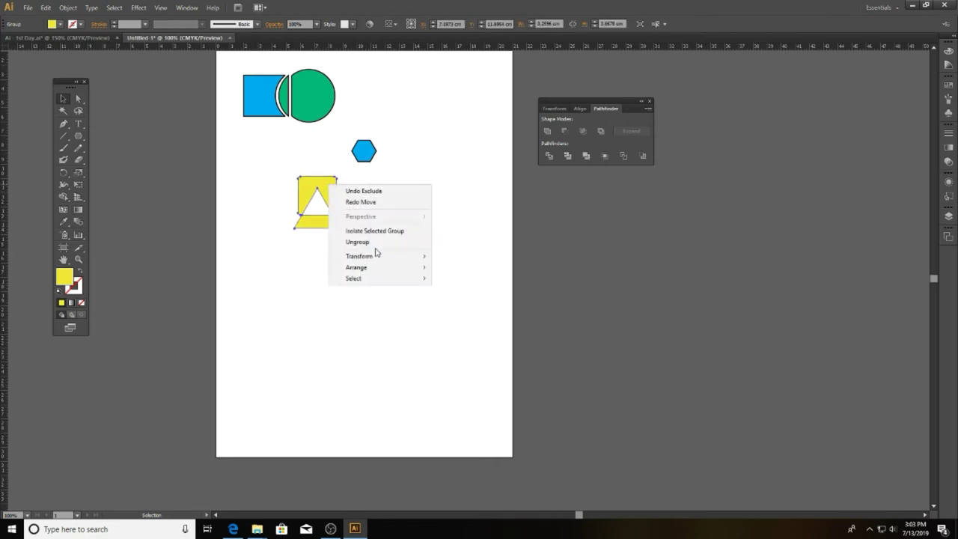
left_click(374, 242)
left_click_drag(332, 197, 391, 197)
key("ctrl+z")
key("ctrl+z")
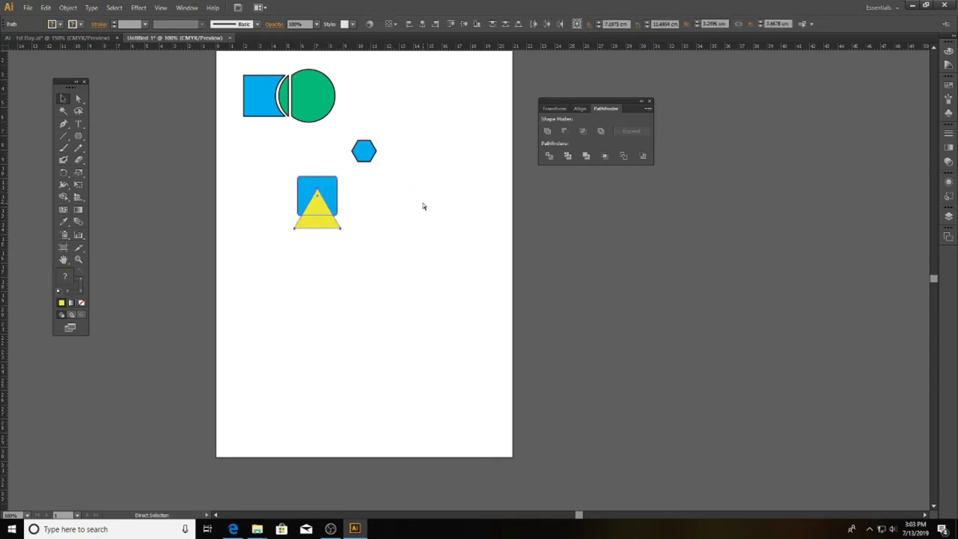
left_click_drag(322, 214, 385, 214)
Step: Apply Pathfinder Outline to the square and triangle and ungroup the outline segments
key("ctrl+z")
left_click(337, 196, "shift")
left_click(605, 155)
mouse_move(337, 217)
left_mouse_down()
mouse_move(406, 216)
mouse_move(335, 216)
mouse_move(303, 262)
mouse_move(355, 171)
left_mouse_up()
right_click(334, 216)
left_click(381, 272)
key("a")
key("ctrl+z")
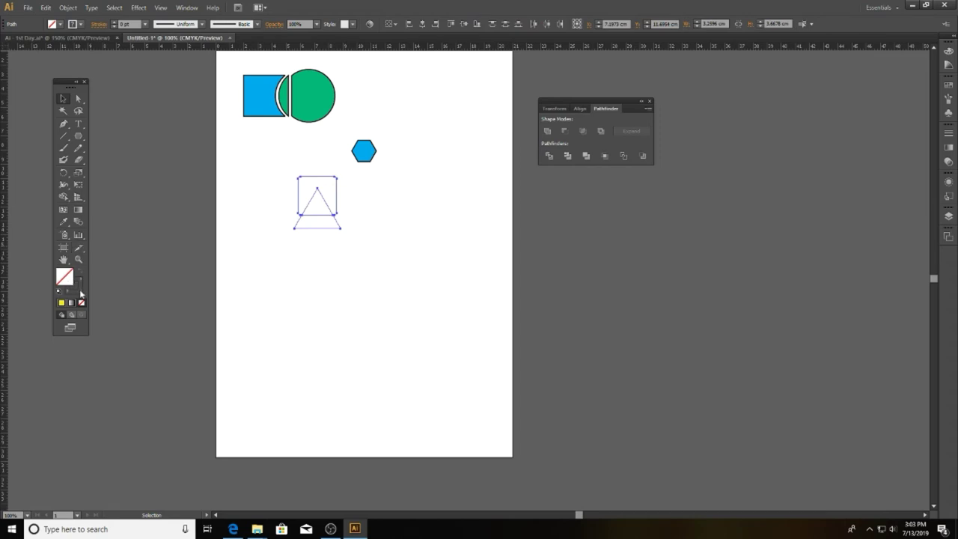
Step: Pick a new outline colour and set the outline pieces' stroke weight to 5 pt
double_click(80, 292)
left_click(756, 241)
left_click(879, 154)
left_click_drag(306, 259, 310, 189)
left_click(113, 21)
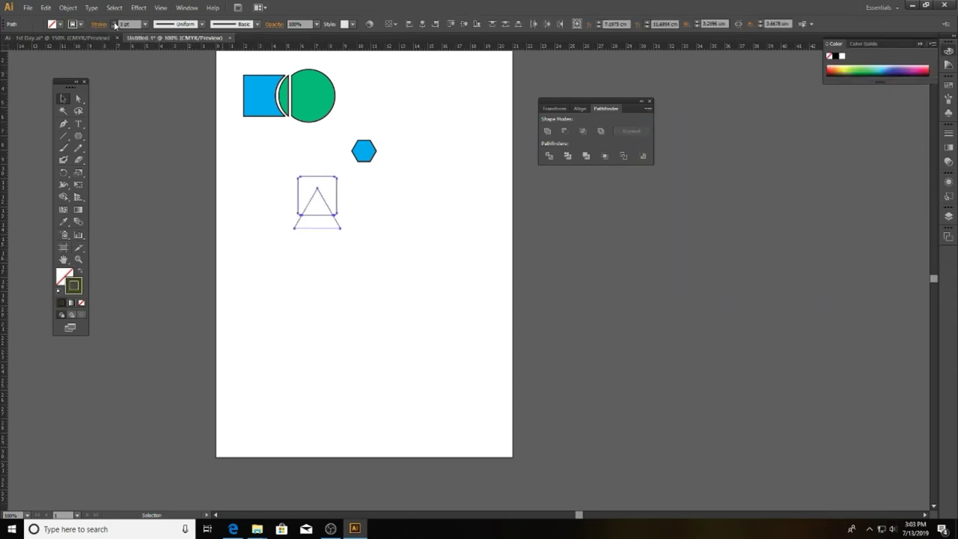
left_click(113, 21)
left_click(113, 20)
Step: Make the triangle piece's stroke blue and the square's stroke red
left_click(274, 172)
left_click_drag(333, 230, 354, 229)
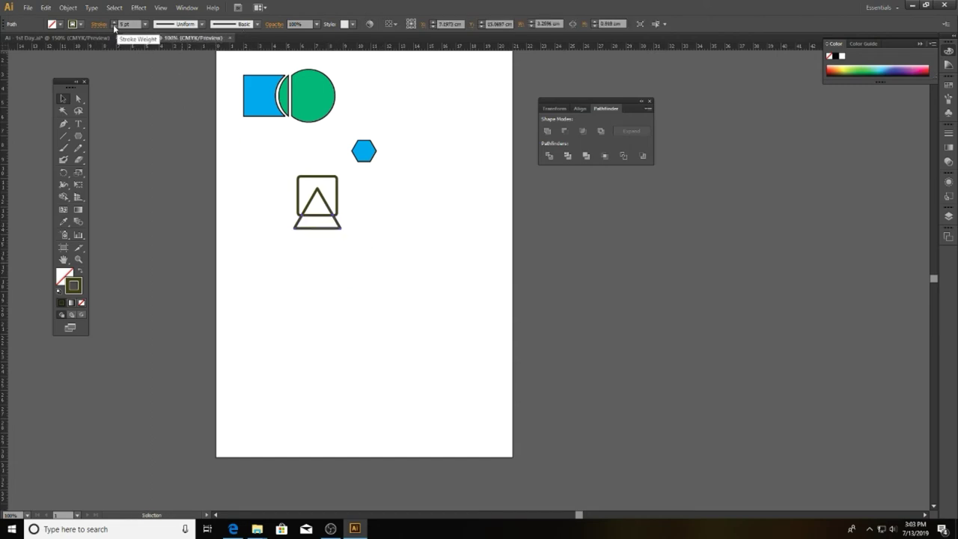
left_click(343, 224)
left_click_drag(315, 234, 291, 209)
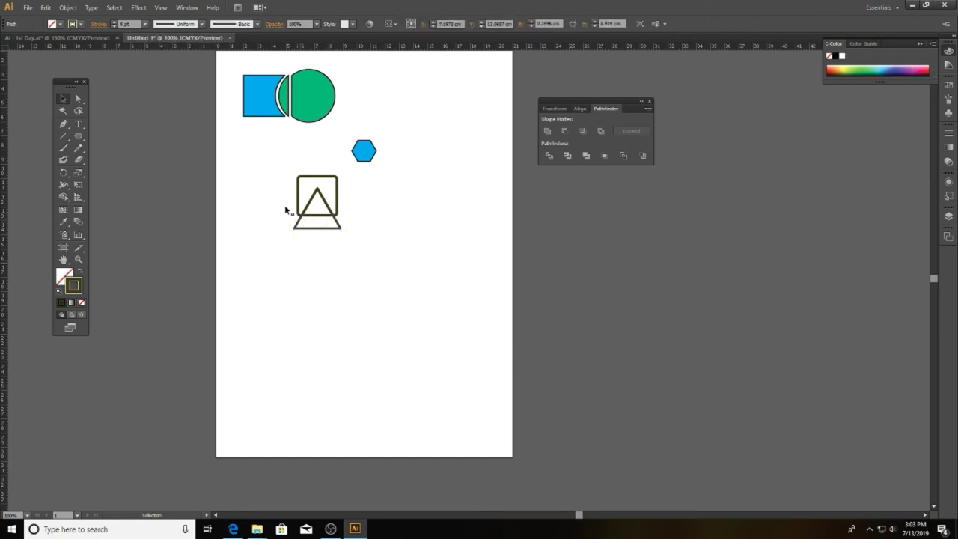
left_click(75, 24)
left_click(70, 47)
left_click(59, 24)
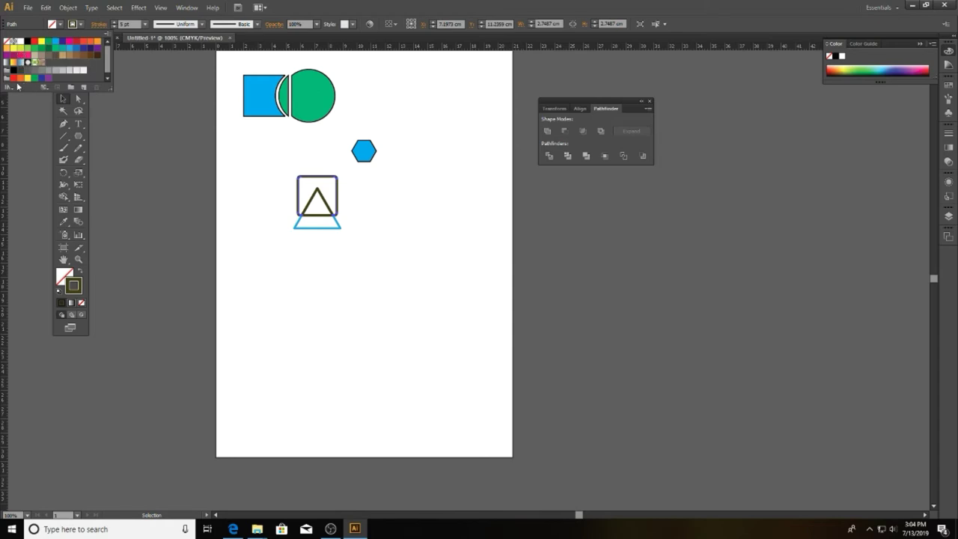
left_click(21, 55)
Step: Make the middle segment along the square's bottom tan
left_click(73, 24)
left_click_drag(317, 215, 442, 233)
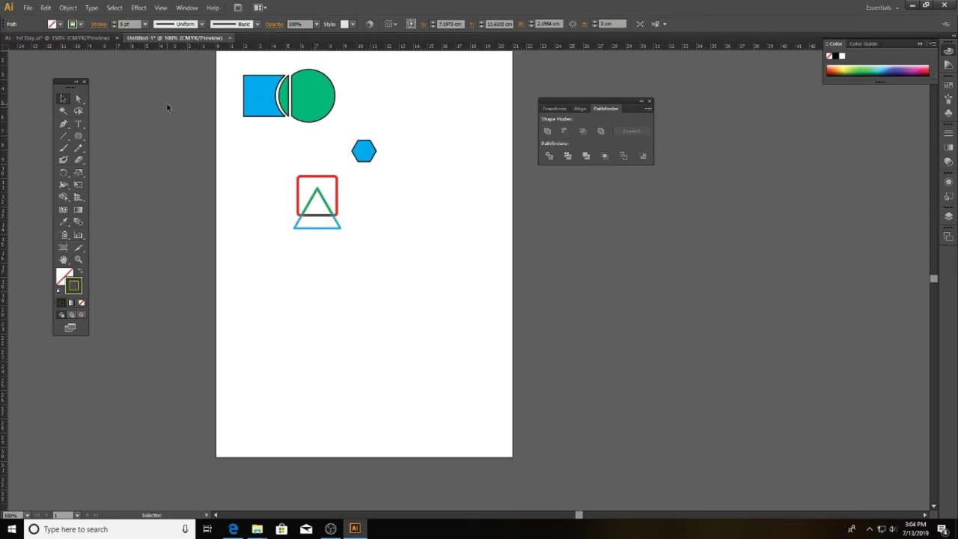
left_click(73, 24)
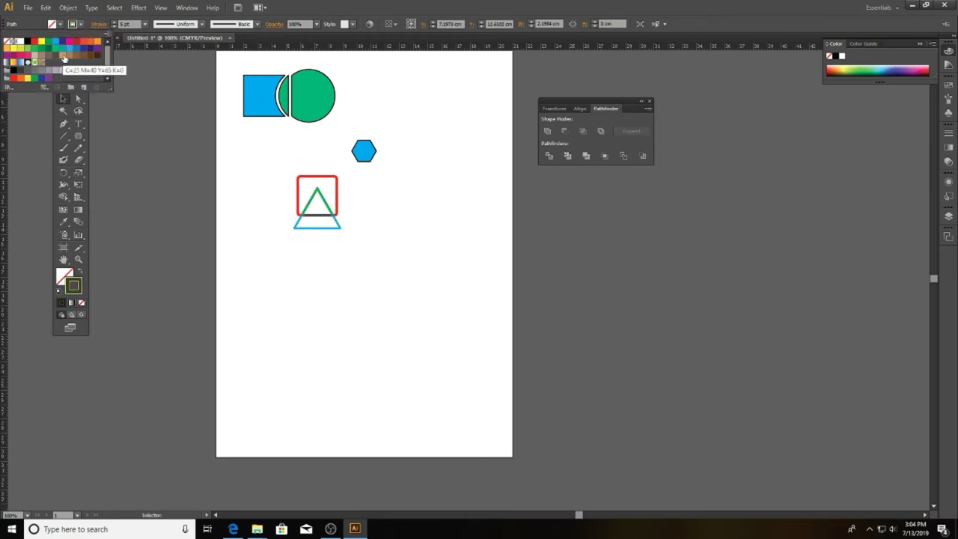
left_click(64, 57)
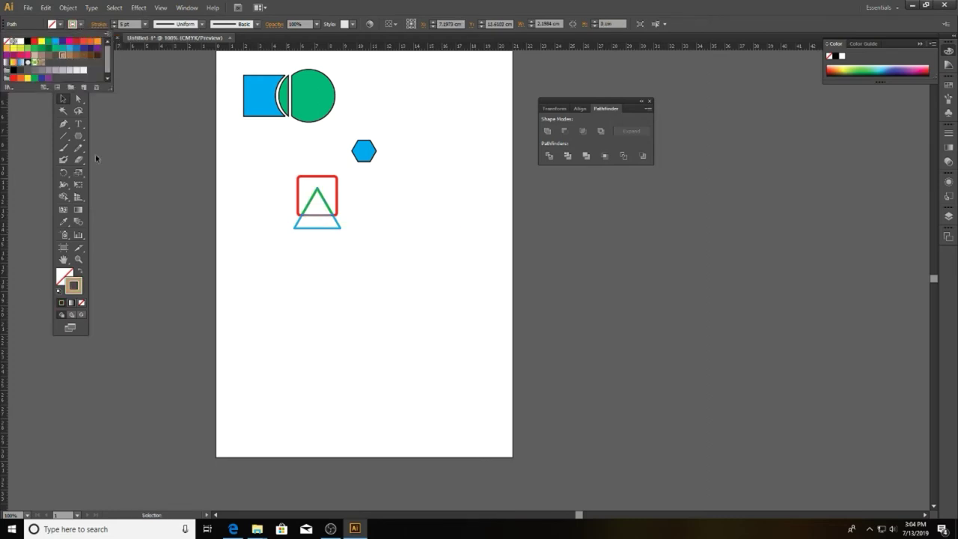
Step: Select all the coloured outline pieces and delete them
left_click(417, 272)
left_click_drag(292, 250, 455, 65)
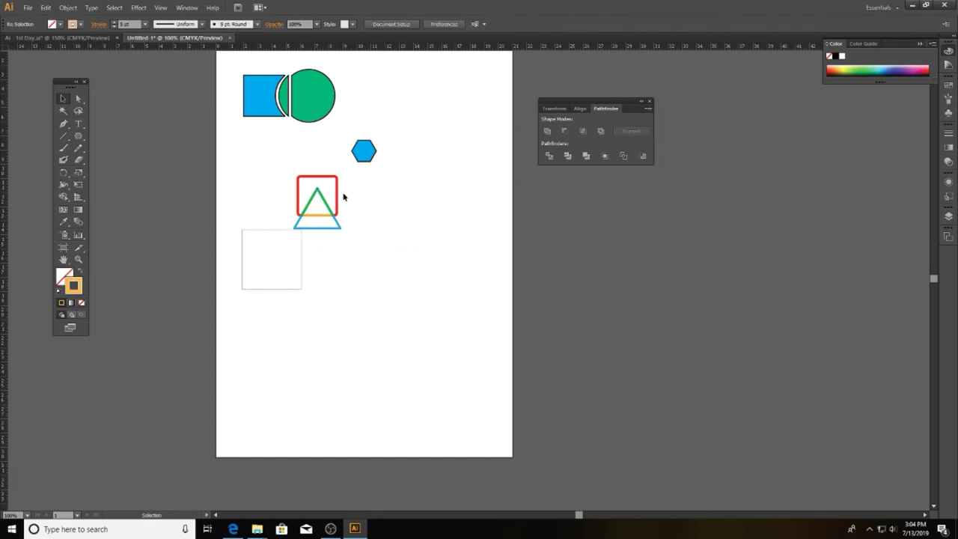
left_click_drag(343, 196, 443, 72)
key("Delete")
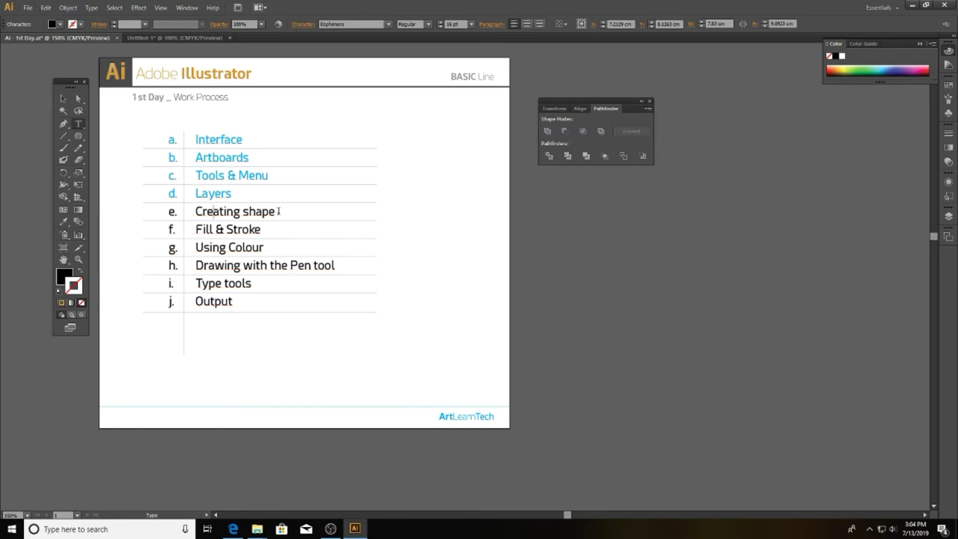
Step: Colour Creating shape, Fill & Stroke and Using Colour cyan via Fill swatches, then return to Untitled-1
left_click_drag(278, 211, 140, 211)
left_click(62, 25)
left_click(59, 50)
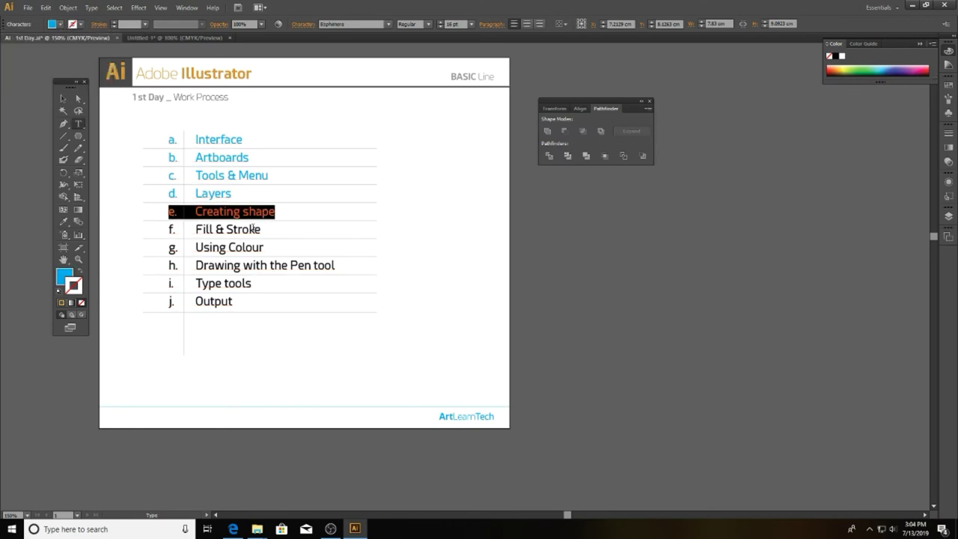
left_click_drag(261, 229, 135, 227)
left_click(60, 26)
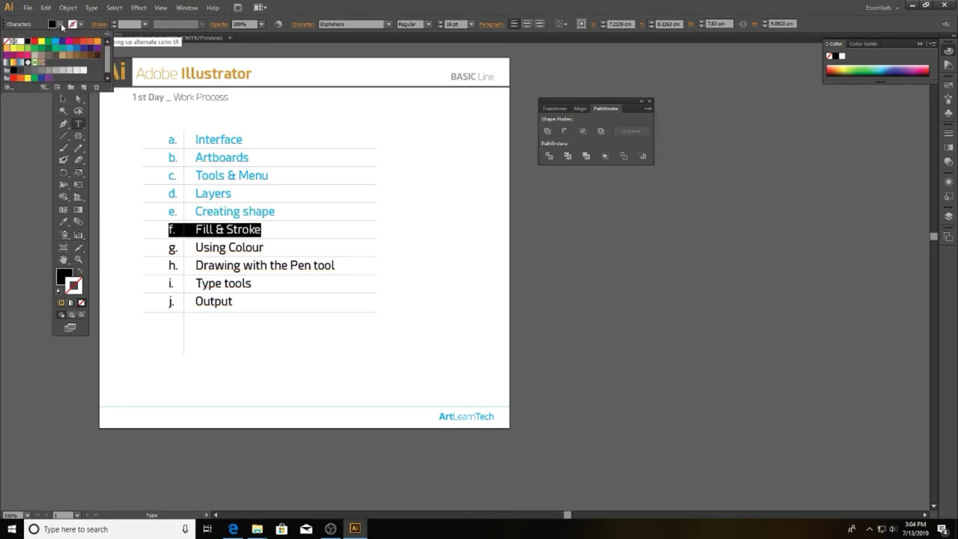
left_click(60, 49)
left_click_drag(263, 248, 159, 244)
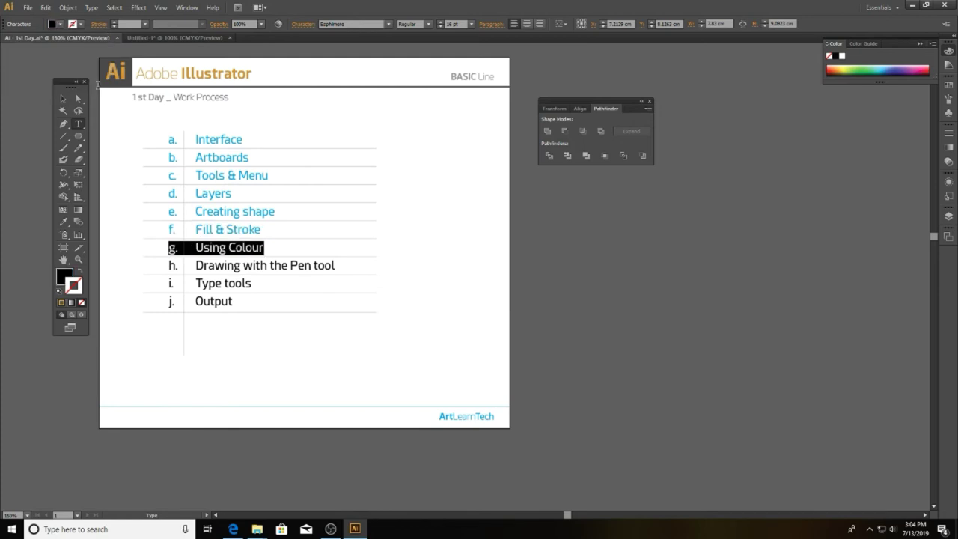
left_click(61, 25)
left_click(60, 49)
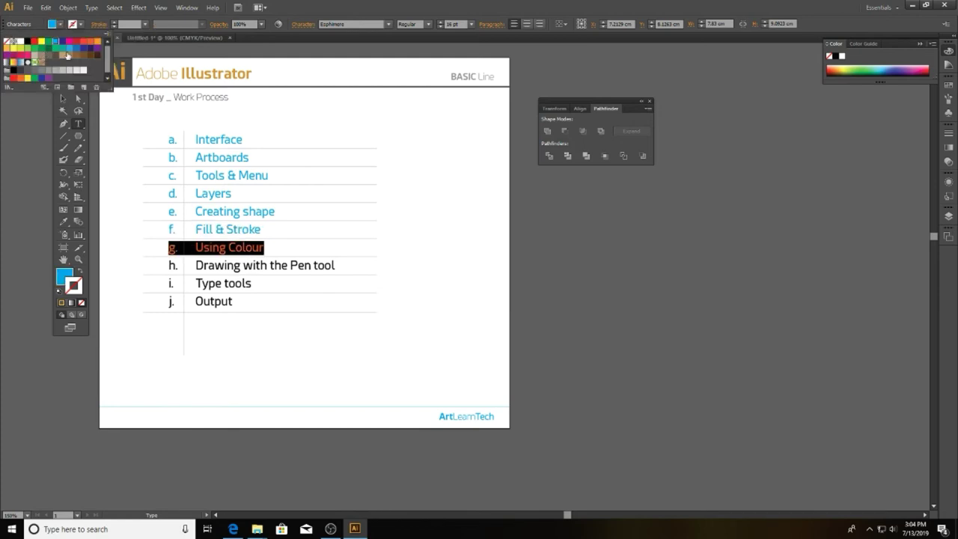
left_click_drag(337, 266, 163, 266)
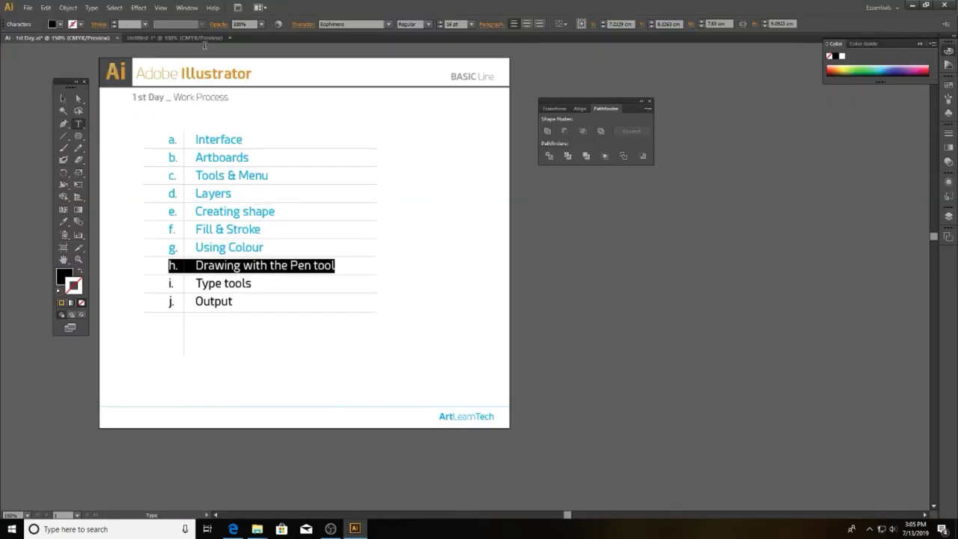
left_click(178, 39)
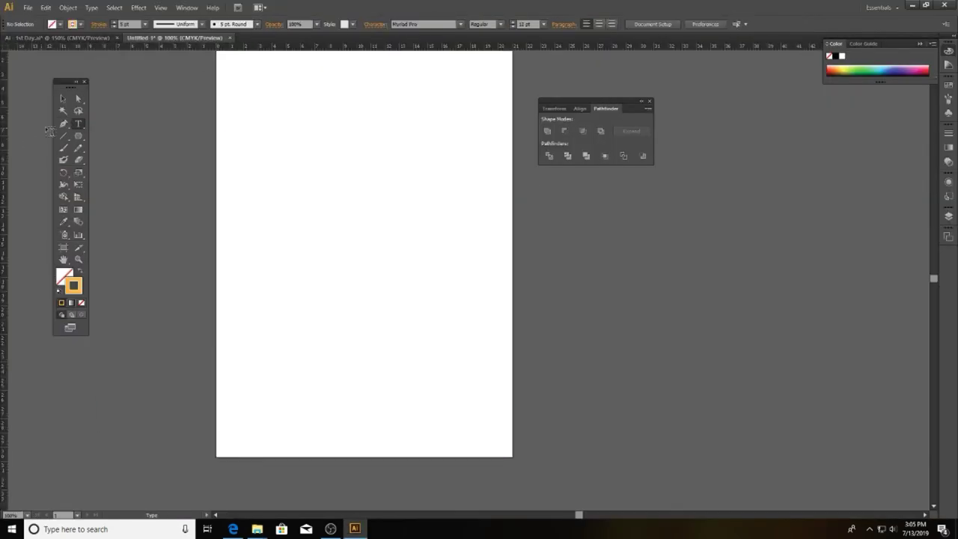
Step: With the Pen tool, place four rectangle corners and close the path at the first anchor
left_click(63, 136)
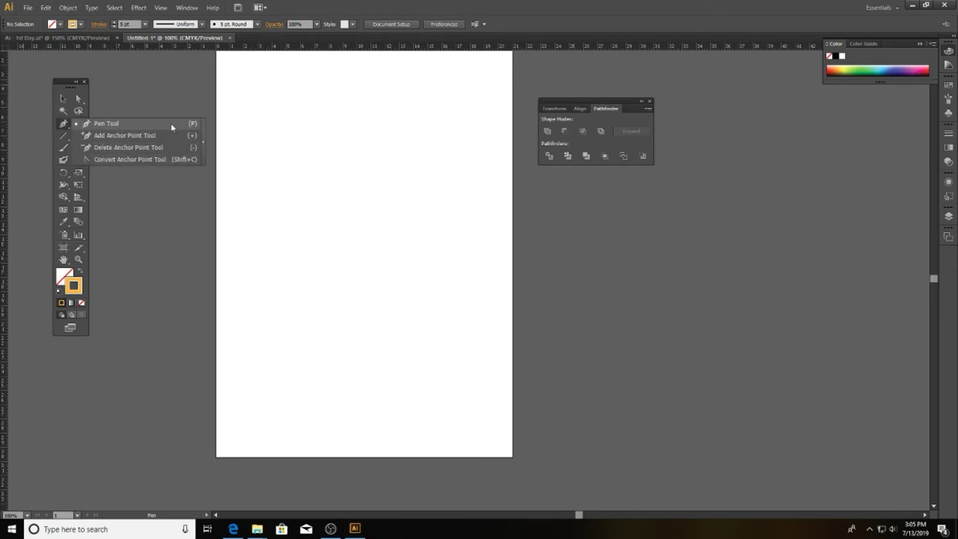
left_click_drag(63, 125, 171, 123)
left_click(280, 142)
left_click(280, 207)
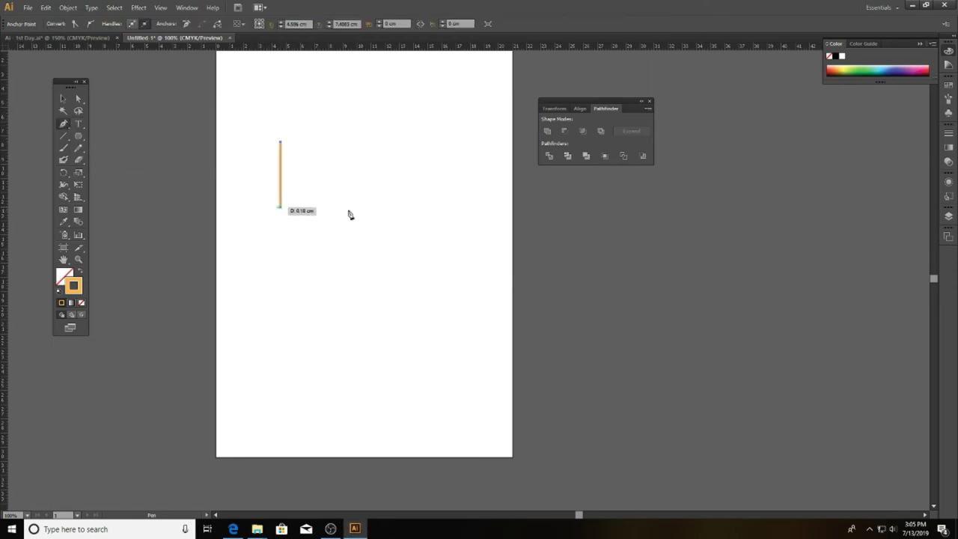
left_click(367, 207)
left_click(367, 141)
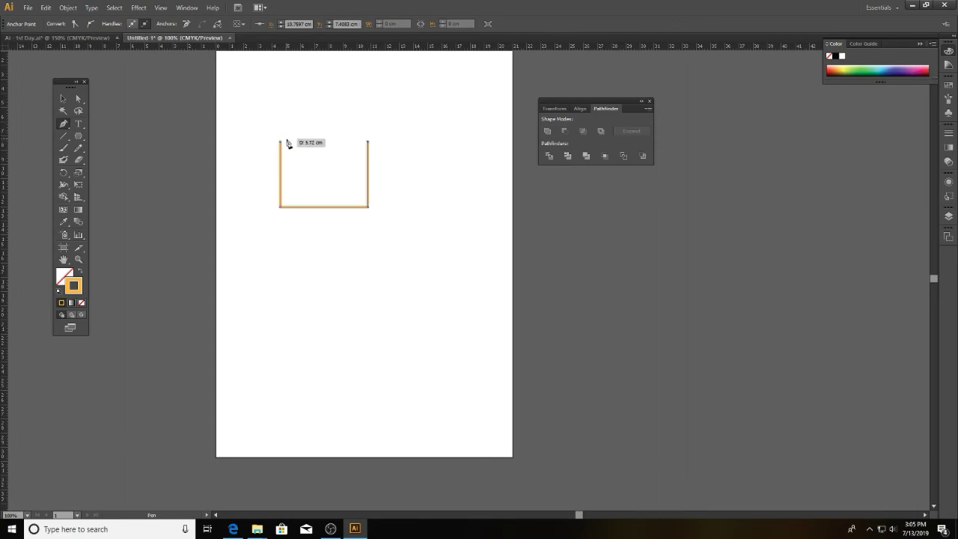
left_click(281, 142)
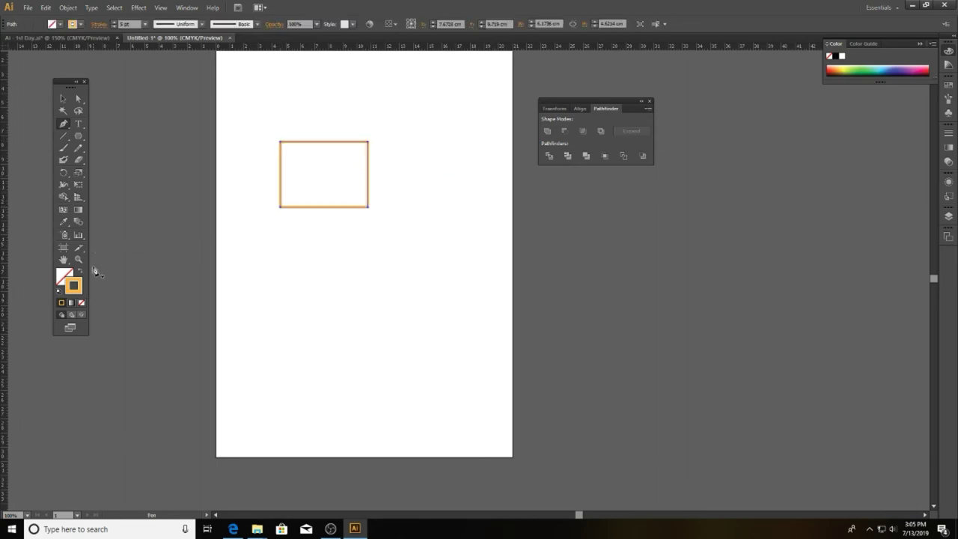
Step: Darken the rectangle's outline, fill it light orange, and move it to the top-left
double_click(73, 285)
left_click_drag(758, 166, 767, 271)
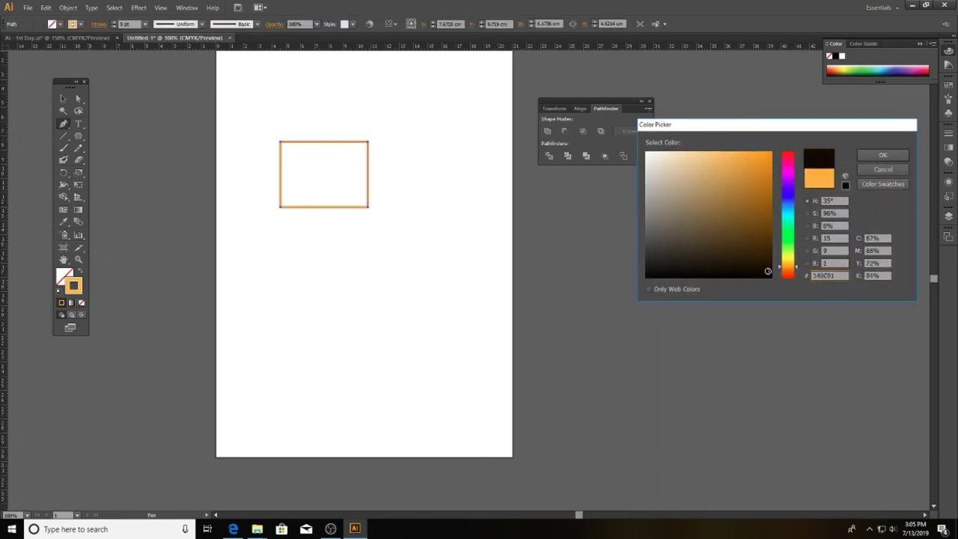
left_click(883, 157)
double_click(66, 275)
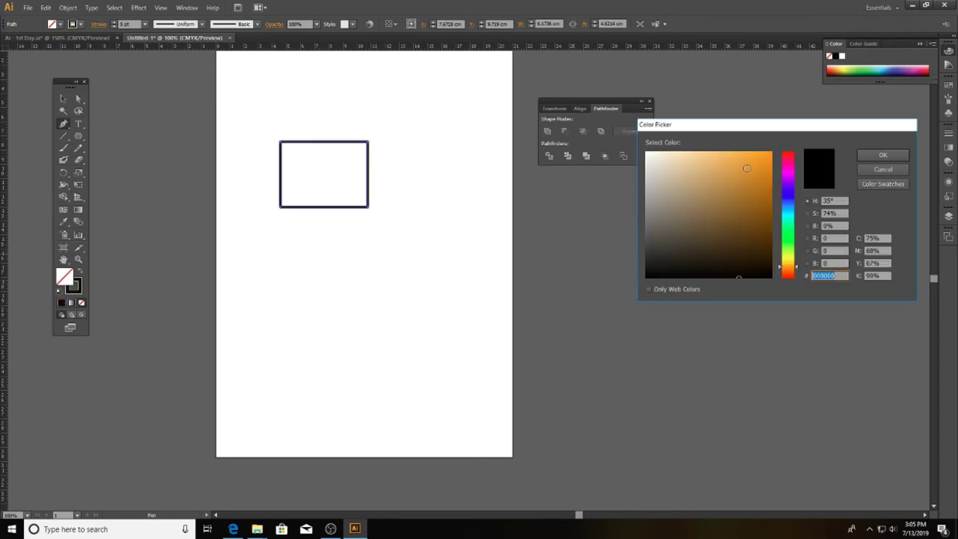
left_click(769, 170)
left_click(883, 157)
double_click(67, 278)
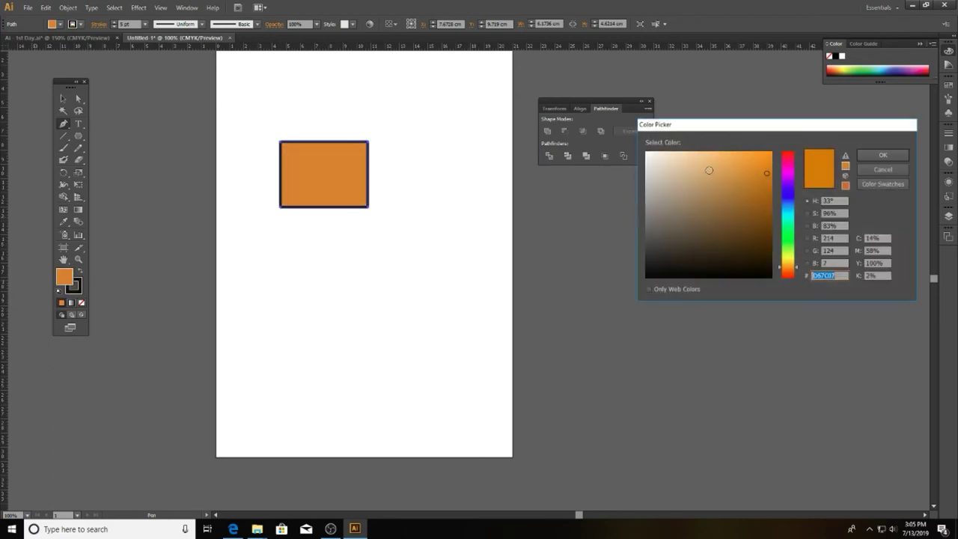
left_click(719, 160)
left_click(877, 155)
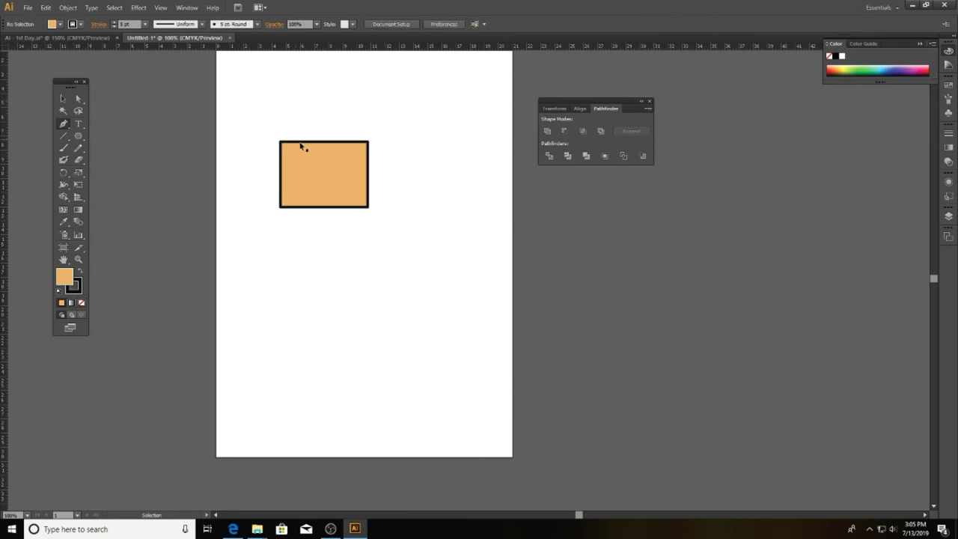
left_click_drag(337, 167, 298, 102)
Step: Start a curvy Pen path below the rectangle with several dragged curved anchors
left_click(319, 181)
left_click(285, 267)
left_click_drag(286, 268, 297, 342)
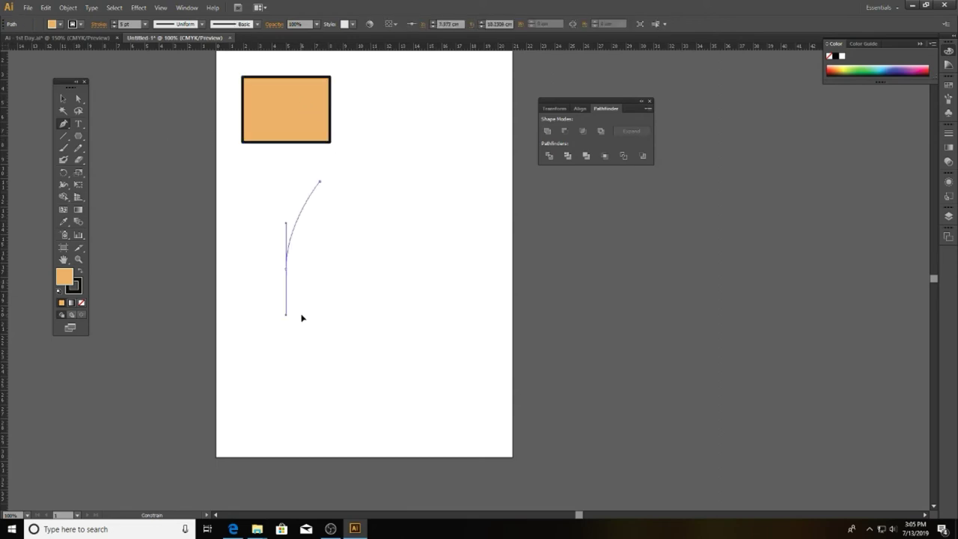
mouse_move(338, 303)
left_mouse_down()
mouse_move(330, 350)
mouse_move(361, 405)
left_mouse_up()
left_click_drag(409, 322, 434, 372)
left_click_drag(407, 214, 439, 256)
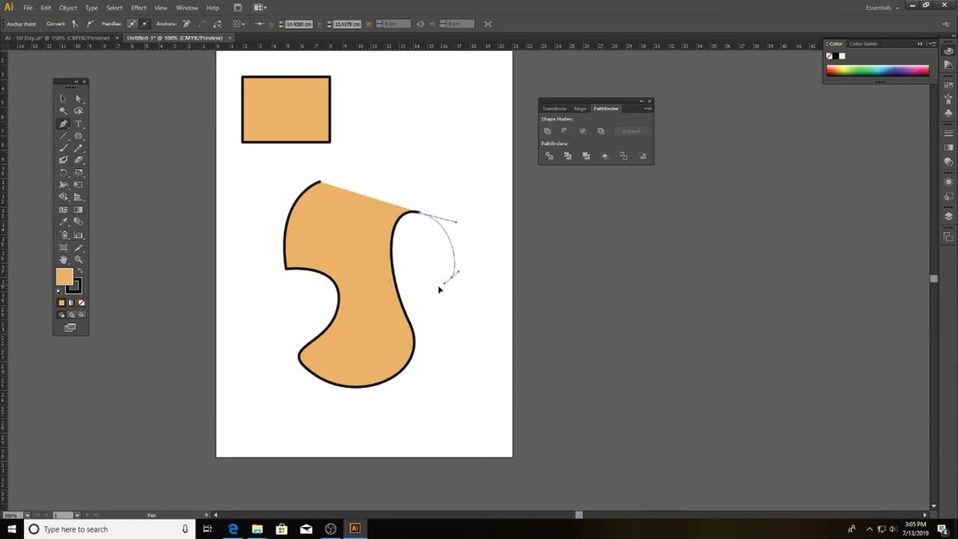
Step: Continue the curved path into an S-shaped loop and close it at the start point
left_click_drag(425, 329, 483, 327)
left_click_drag(451, 189, 411, 155)
left_click_drag(339, 232, 314, 223)
left_click_drag(322, 181, 308, 183)
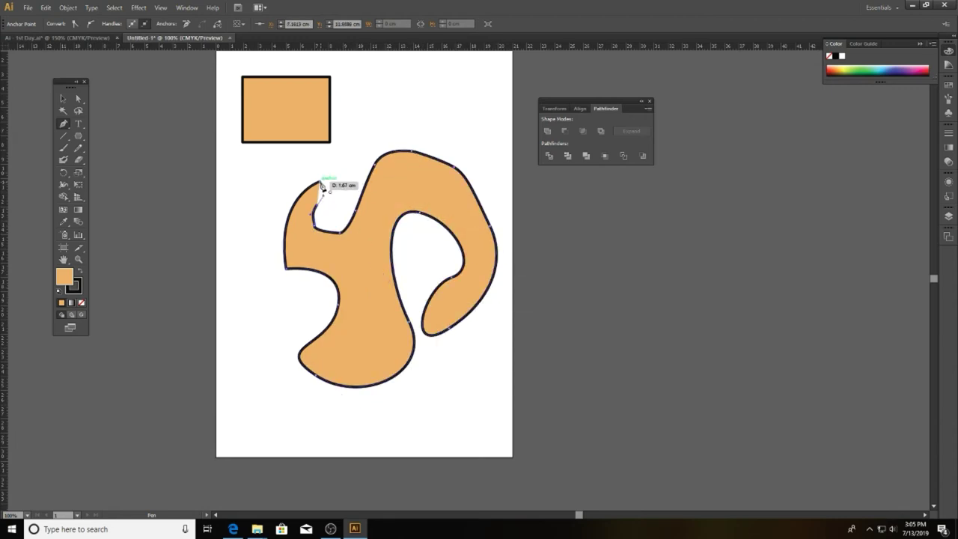
left_click_drag(285, 267, 275, 195)
Step: Smooth the blob's inner corner anchors and bulge its right edge with Direct Selection
left_click(75, 100)
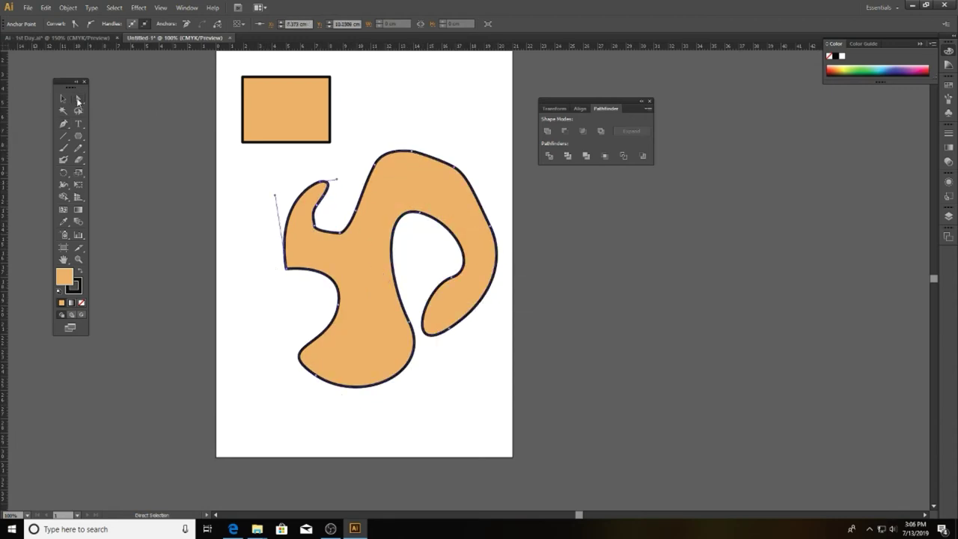
scroll(270, 202, "up", 5)
left_click(424, 285)
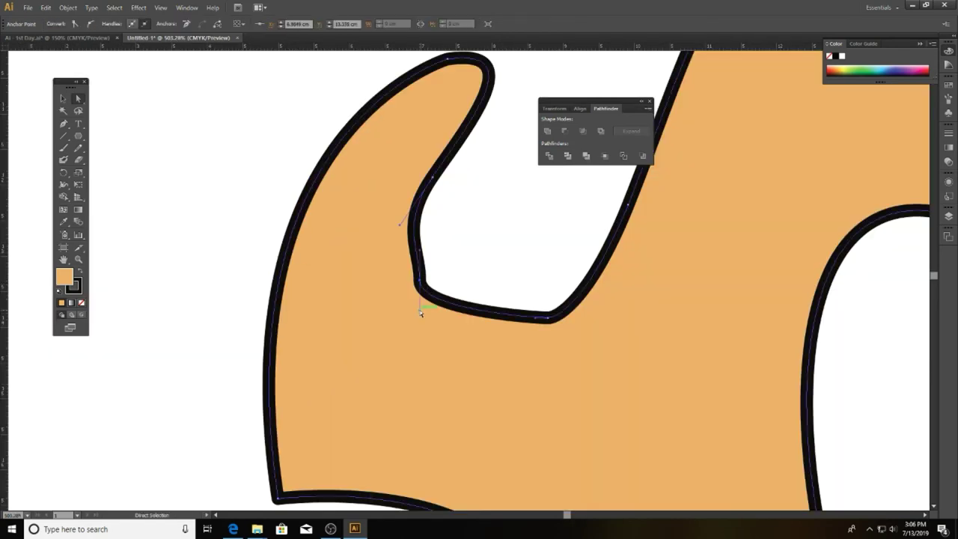
left_click_drag(438, 309, 437, 306)
left_click(536, 324)
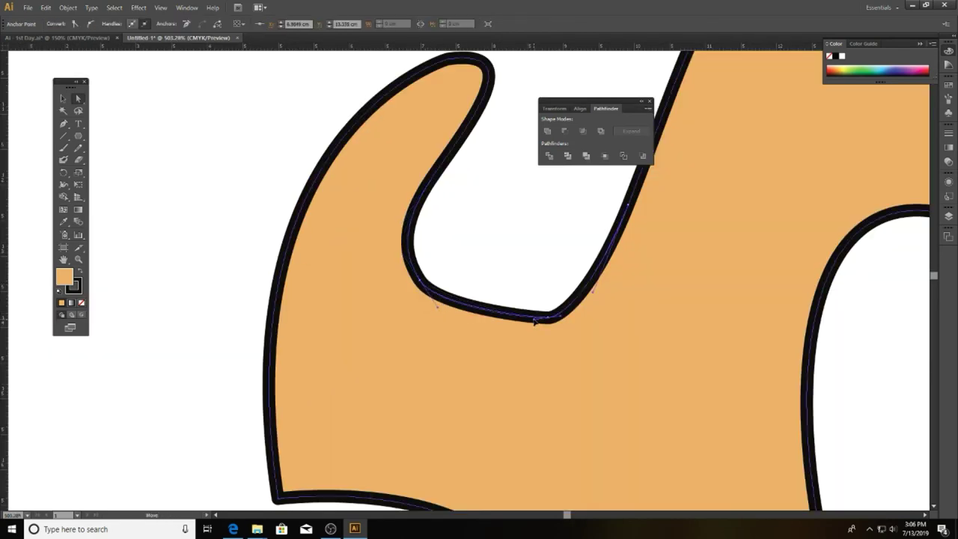
left_click_drag(627, 203, 645, 111)
left_click(650, 100)
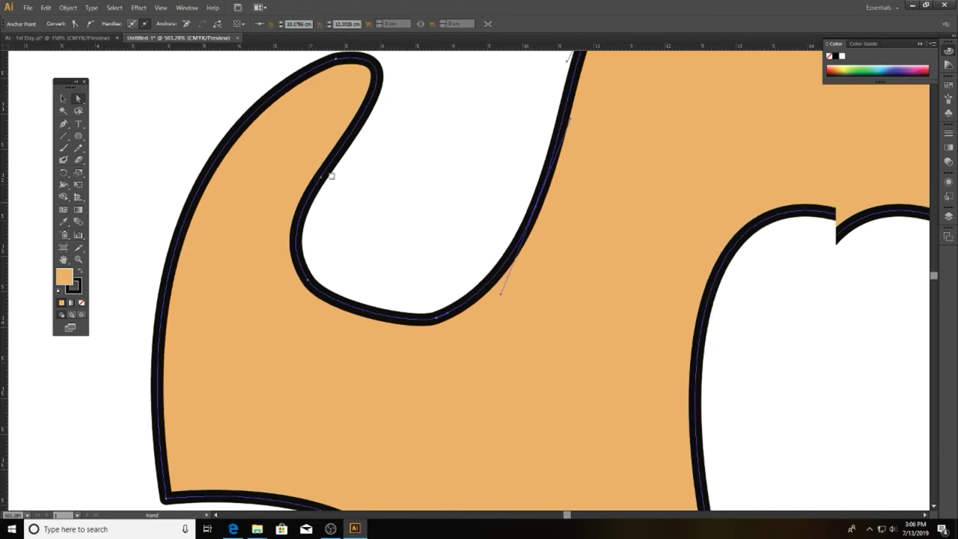
Step: Reshape the upper and inner curves, pulling the top anchor into a sharp peak
left_click_drag(657, 204, 383, 273)
left_click_drag(406, 131, 387, 103)
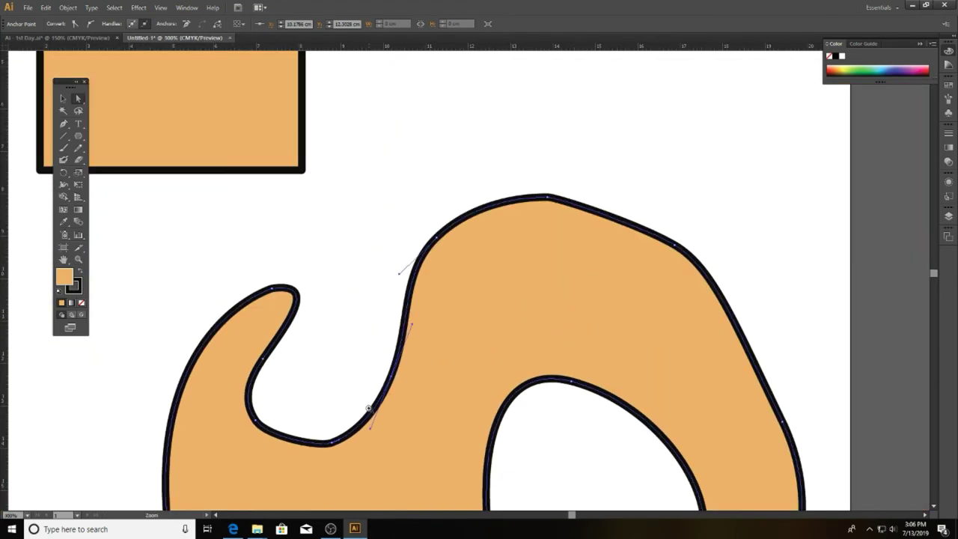
left_click_drag(484, 208, 476, 291)
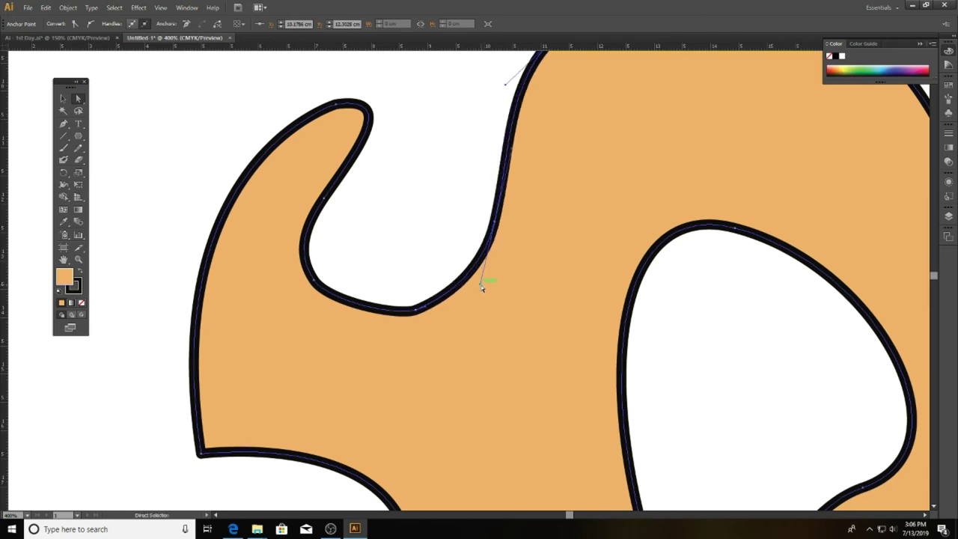
left_click_drag(484, 306, 475, 295)
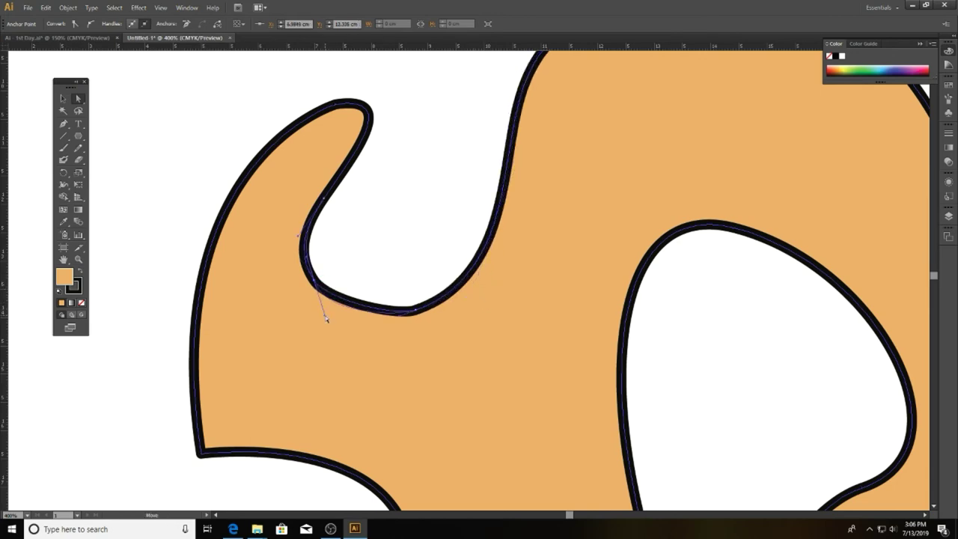
key("ctrl+minus")
key("ctrl+minus")
key("ctrl+minus")
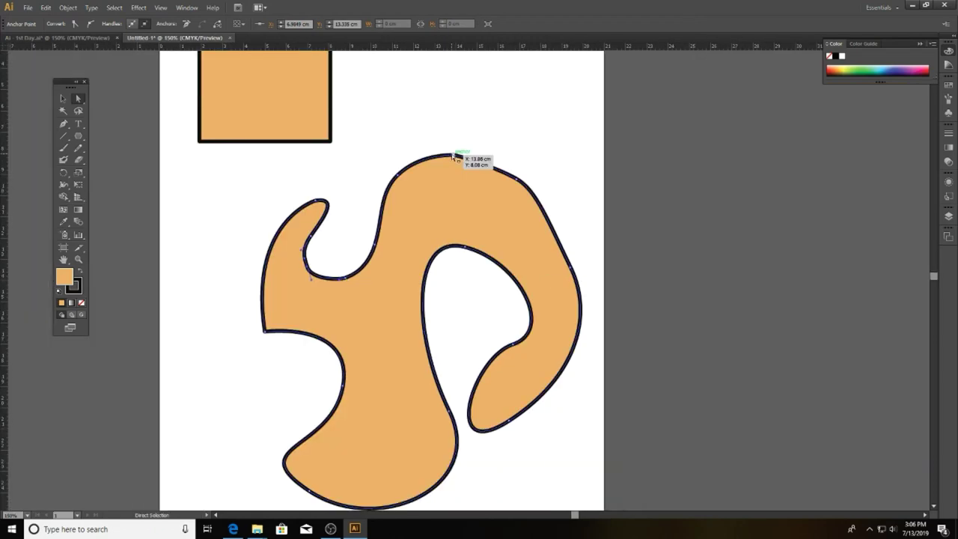
mouse_move(455, 155)
left_mouse_down()
mouse_move(456, 207)
mouse_move(514, 150)
mouse_move(516, 129)
left_mouse_up()
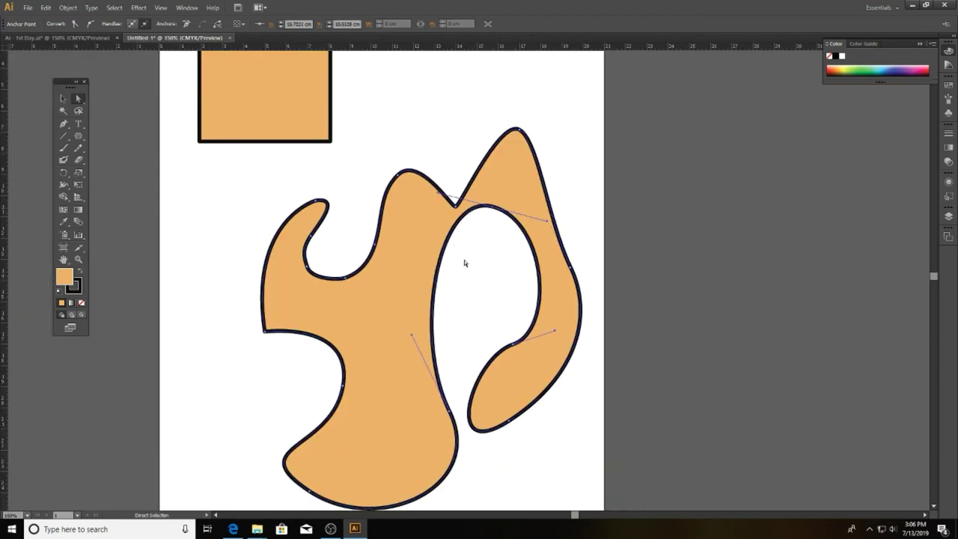
left_click_drag(411, 337, 337, 320)
left_click_drag(554, 331, 563, 367)
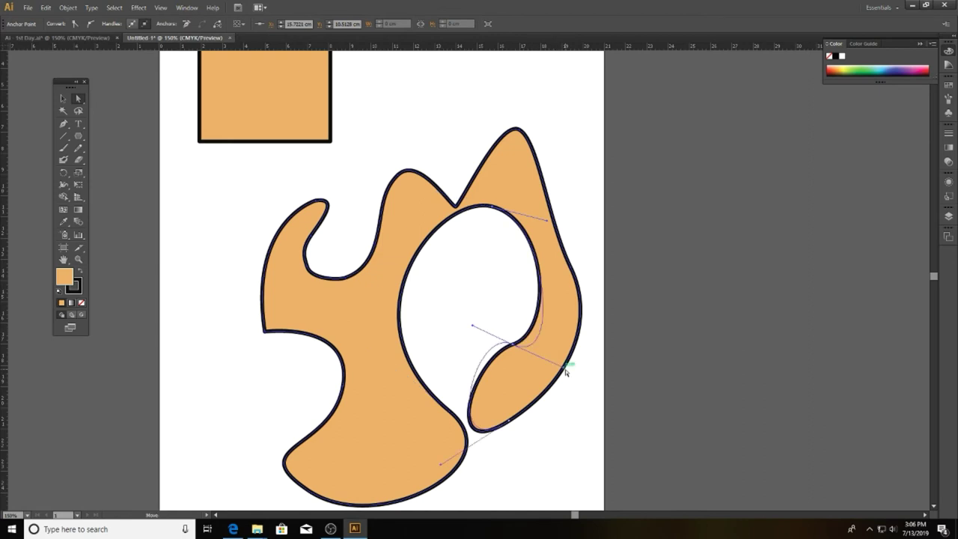
key("ctrl+minus")
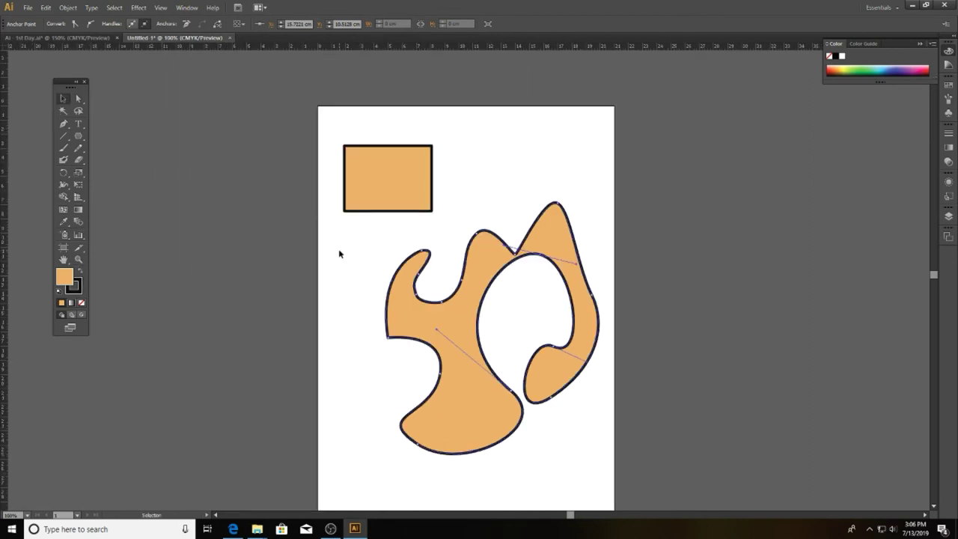
Step: Give the blob a 1 pt dashed outline and try a start arrowhead with different alignment
key("v")
left_click_drag(419, 337, 404, 337)
left_click(114, 28)
left_click(114, 27)
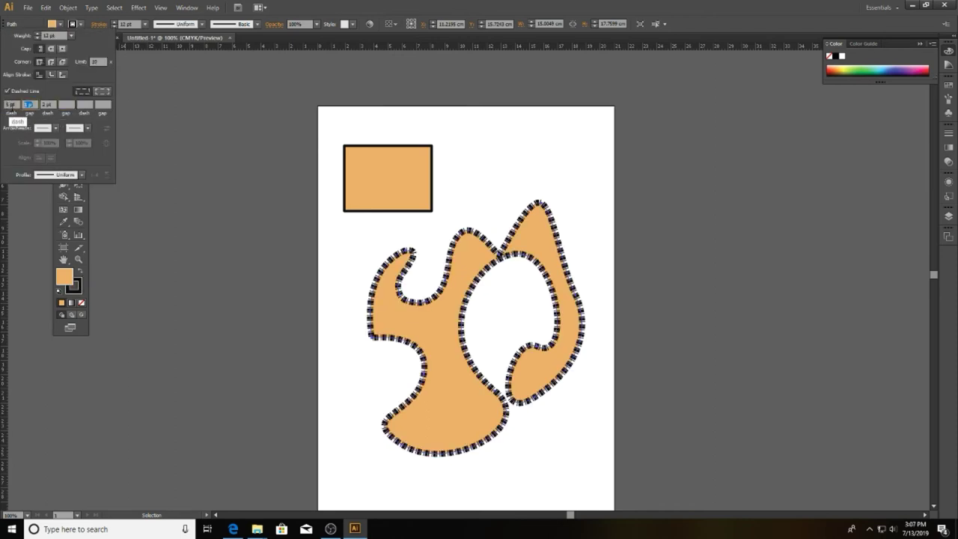
left_click(28, 104)
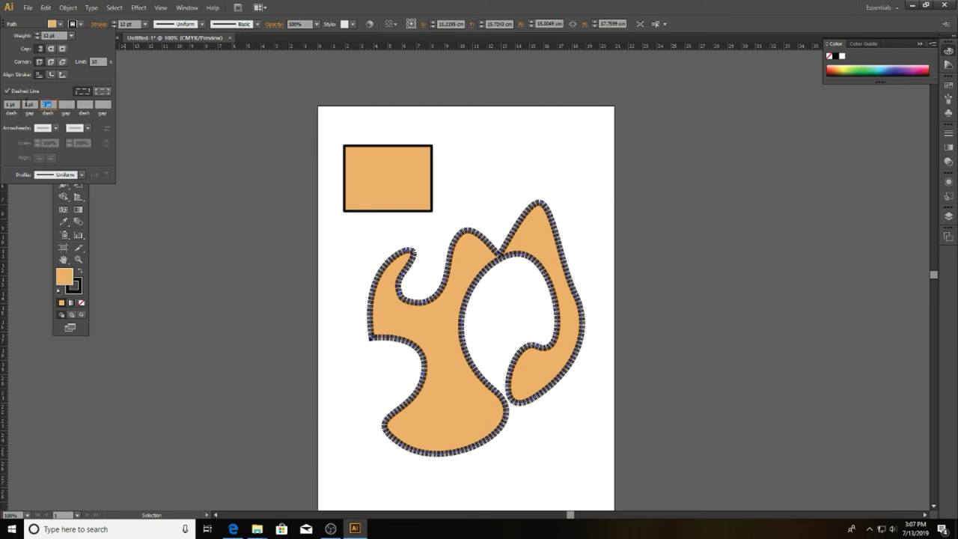
type("5")
left_click(56, 128)
left_click(20, 161)
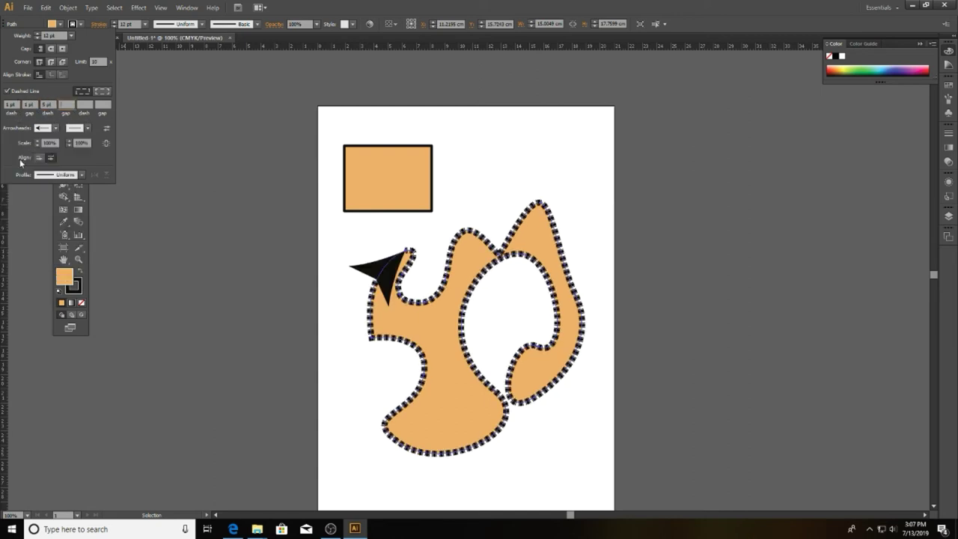
left_click(37, 158)
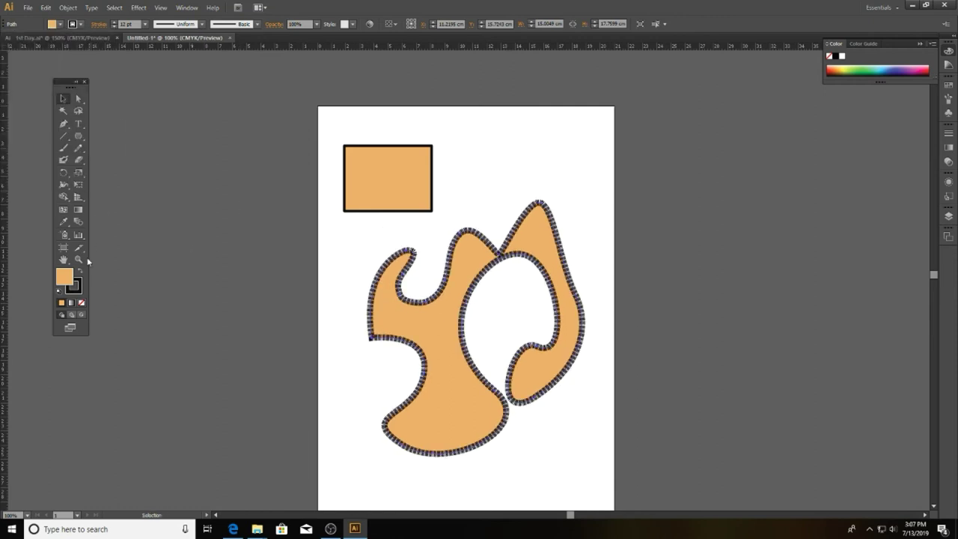
Step: Set the blob's stroke to None and delete the rectangle
left_click(82, 303)
left_click(347, 178)
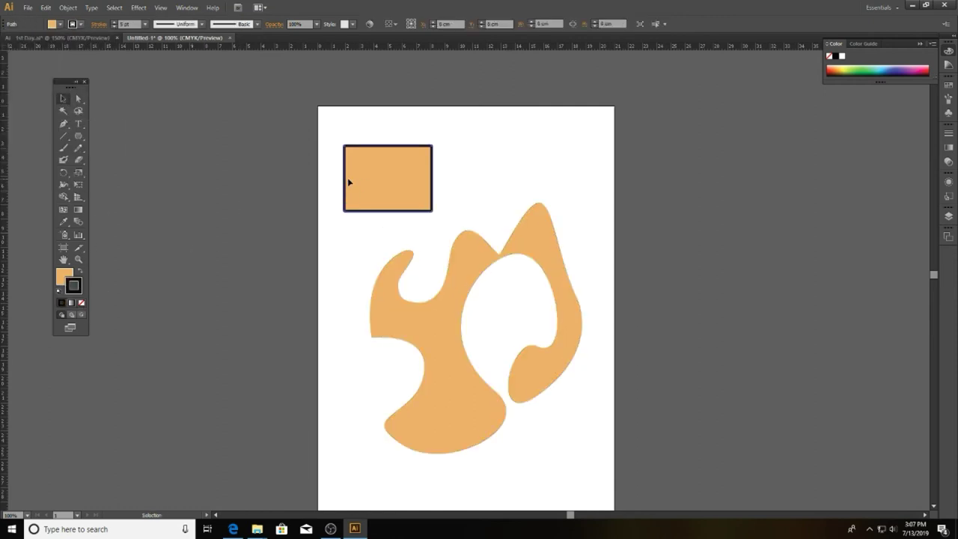
key("Delete")
Step: Delete the orange blob, then brush two wavy tentacles and a loop for the head
left_click(443, 311)
key("Delete")
left_click_drag(467, 325, 424, 278)
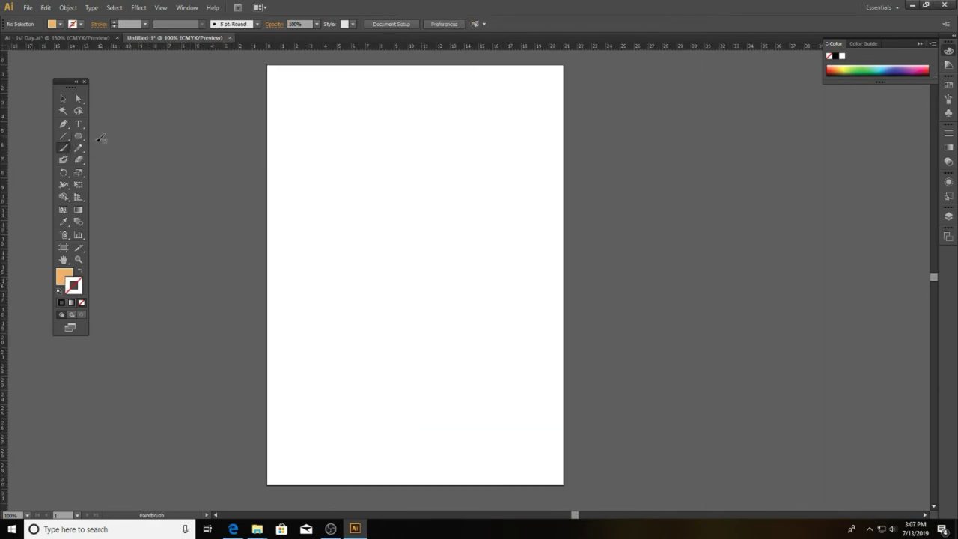
left_click_drag(372, 147, 411, 411)
left_click_drag(437, 148, 491, 392)
mouse_move(297, 188)
left_mouse_down()
mouse_move(447, 210)
mouse_move(302, 202)
mouse_move(314, 145)
left_mouse_up()
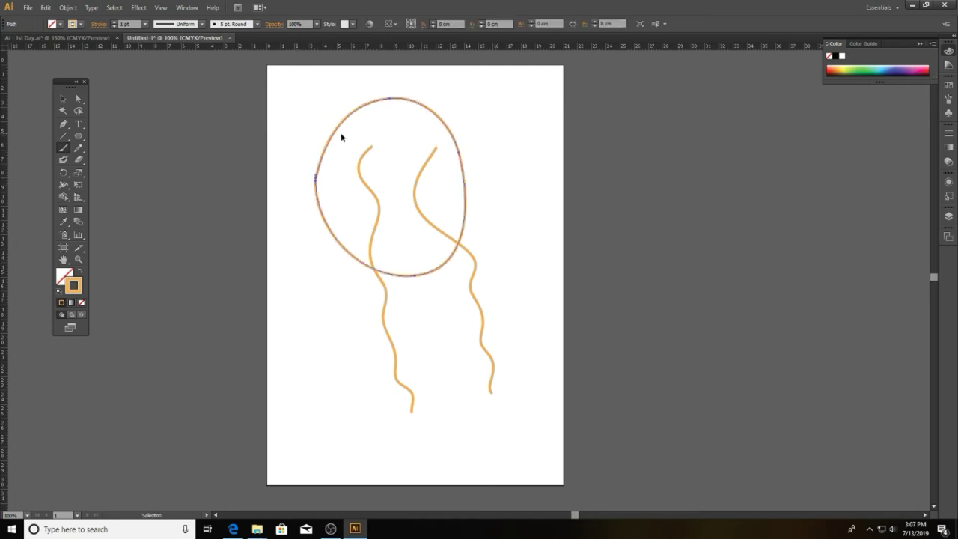
Step: Colour the head loop tan, then delete it
double_click(72, 285)
type("C69C6A")
key("Return")
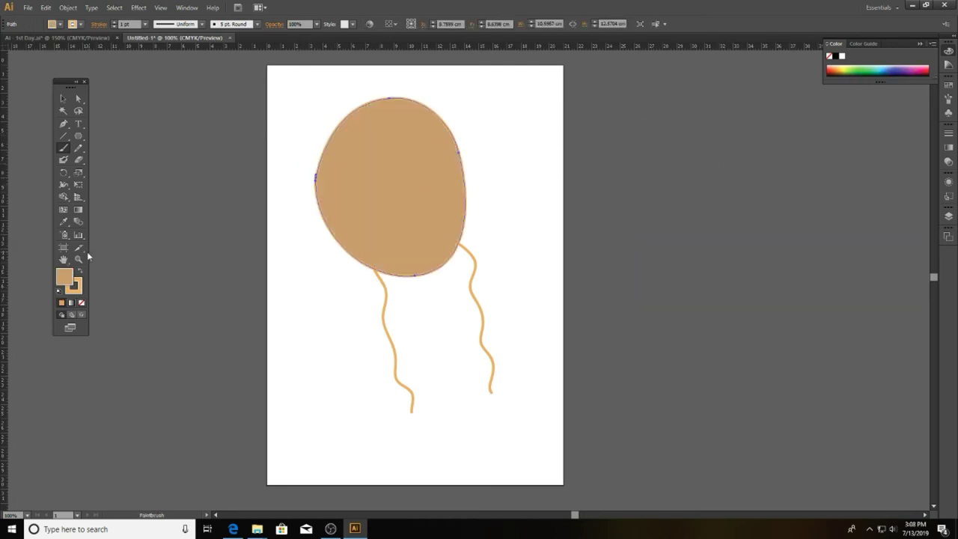
key("Delete")
Step: Reshape the left tentacle's anchor points into sharp bends, a zigzag and a top peak
left_click(367, 188)
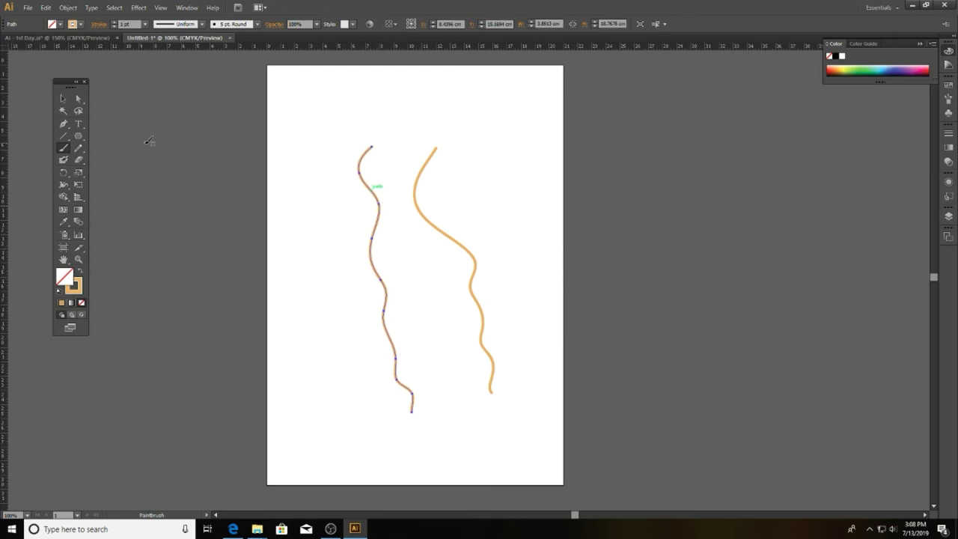
key("a")
left_click_drag(378, 208, 346, 207)
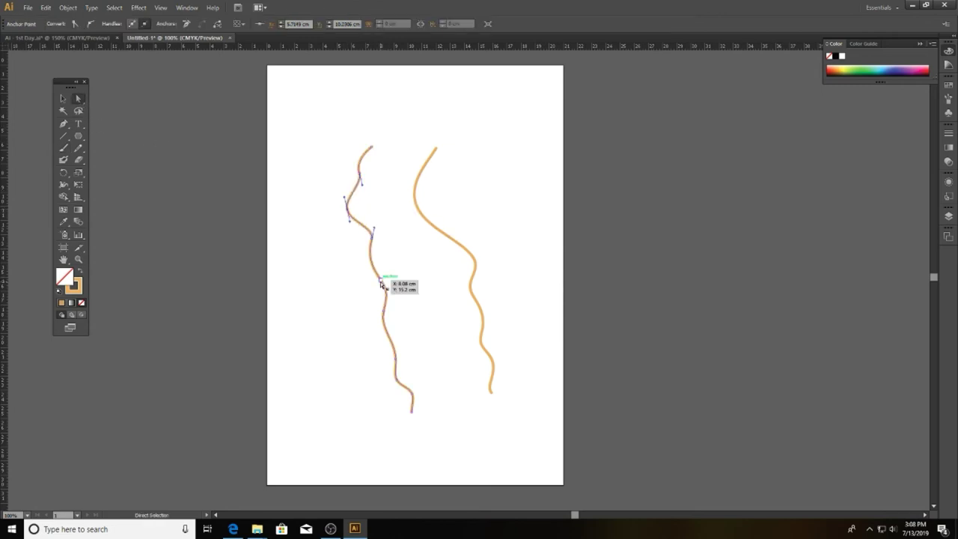
left_click_drag(383, 277, 405, 267)
left_click_drag(397, 347, 369, 361)
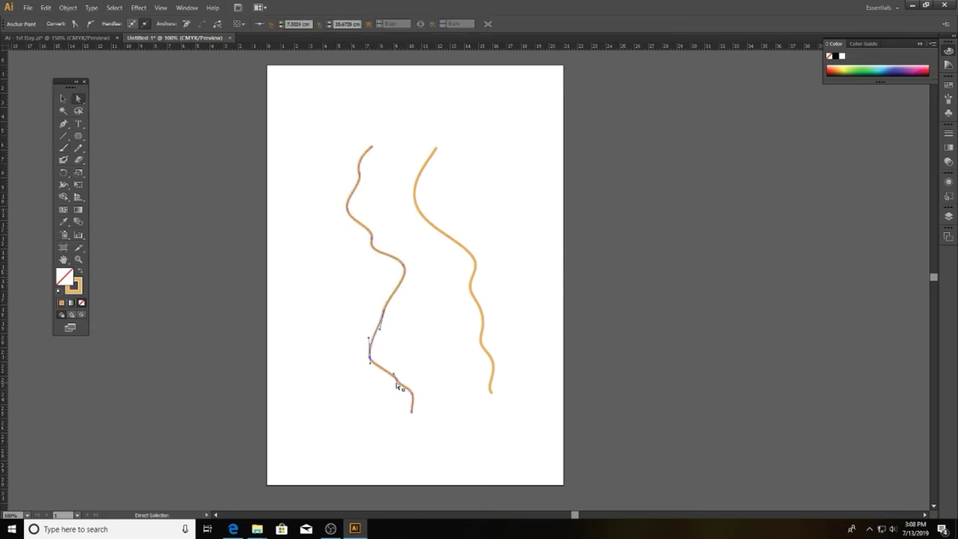
mouse_move(367, 173)
left_mouse_down()
mouse_move(319, 182)
mouse_move(364, 148)
left_mouse_up()
left_click_drag(342, 214, 317, 250)
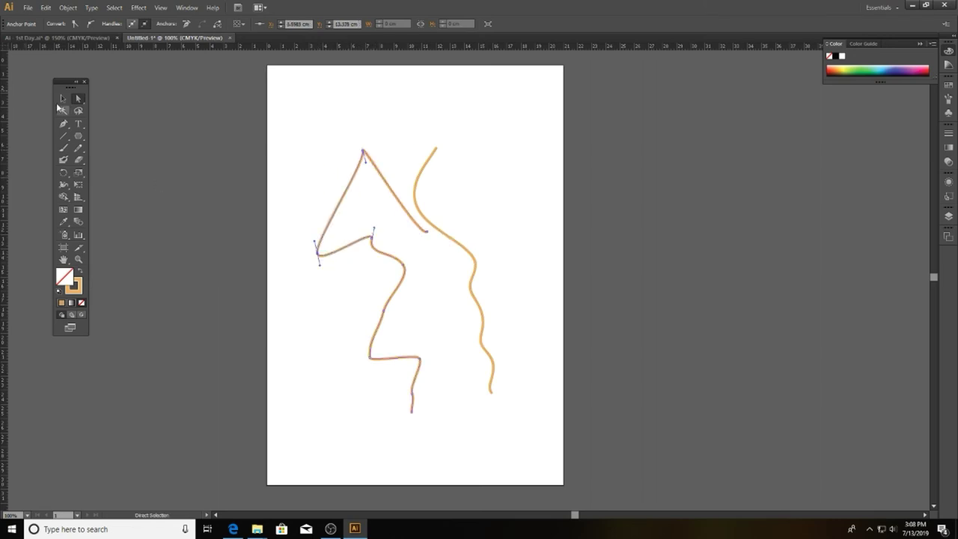
Step: Delete the reshaped tentacle and the remaining wavy orange path
key("v")
key("Delete")
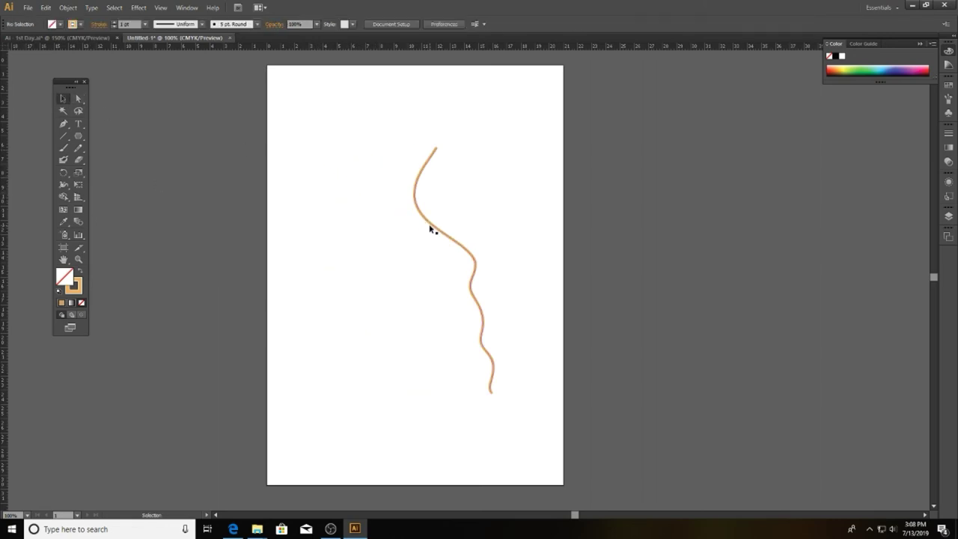
left_click(430, 228)
key("Delete")
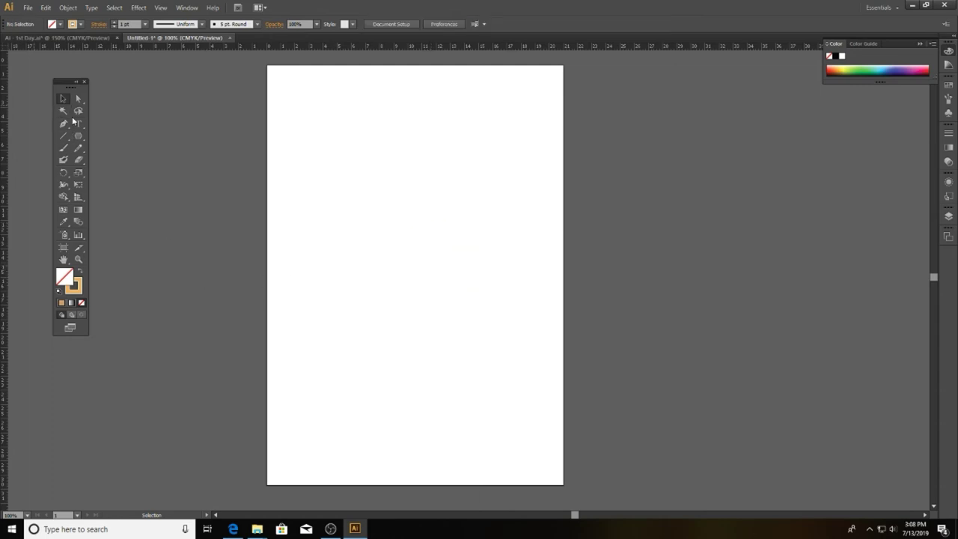
Step: Brush a wavy stroke and draw a heavier horizontal line near the top of the page
left_click(64, 147)
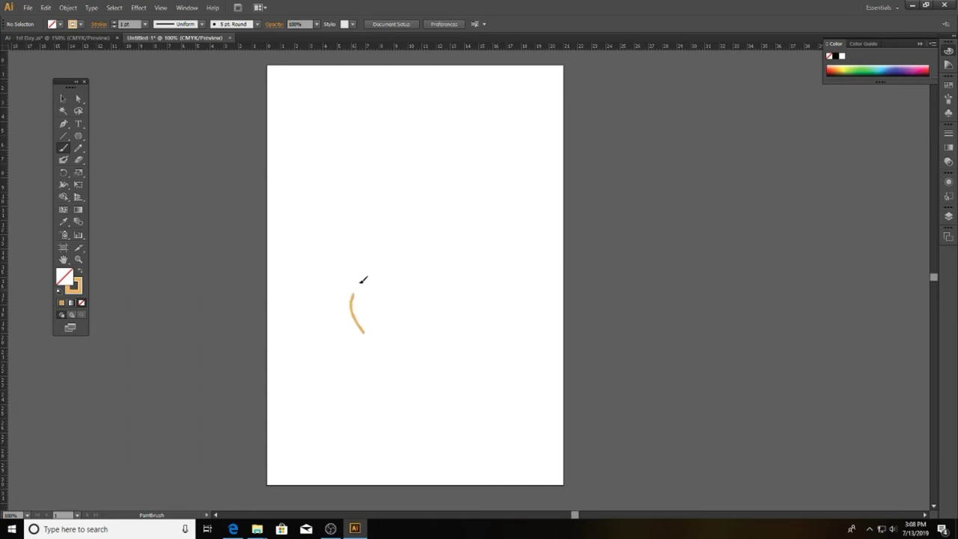
left_click_drag(361, 281, 458, 395)
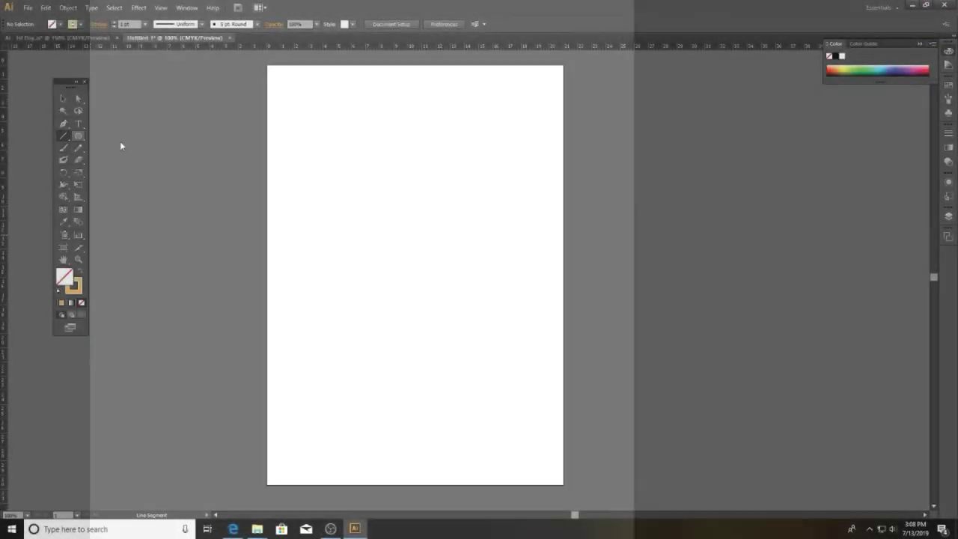
left_click_drag(320, 144, 486, 144)
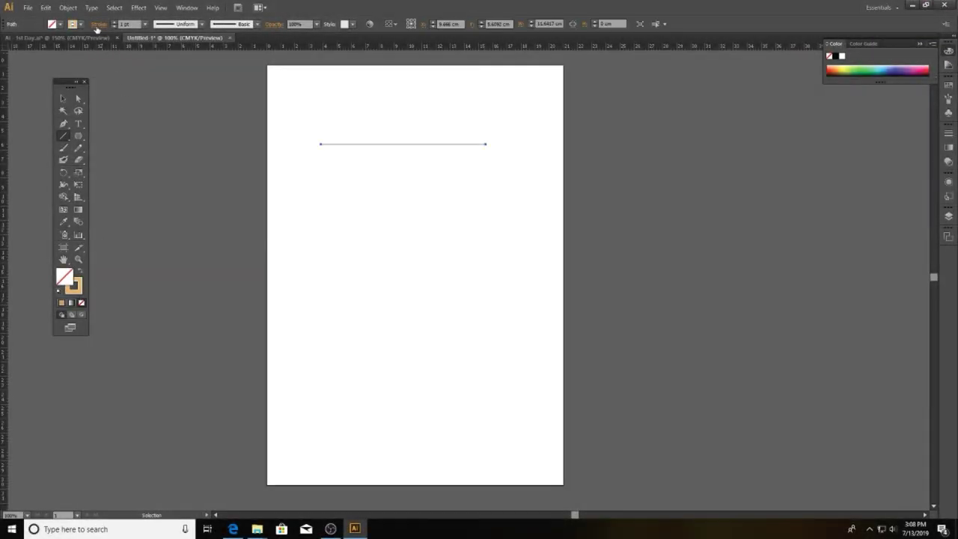
left_click(114, 21)
type("8")
left_click(64, 98)
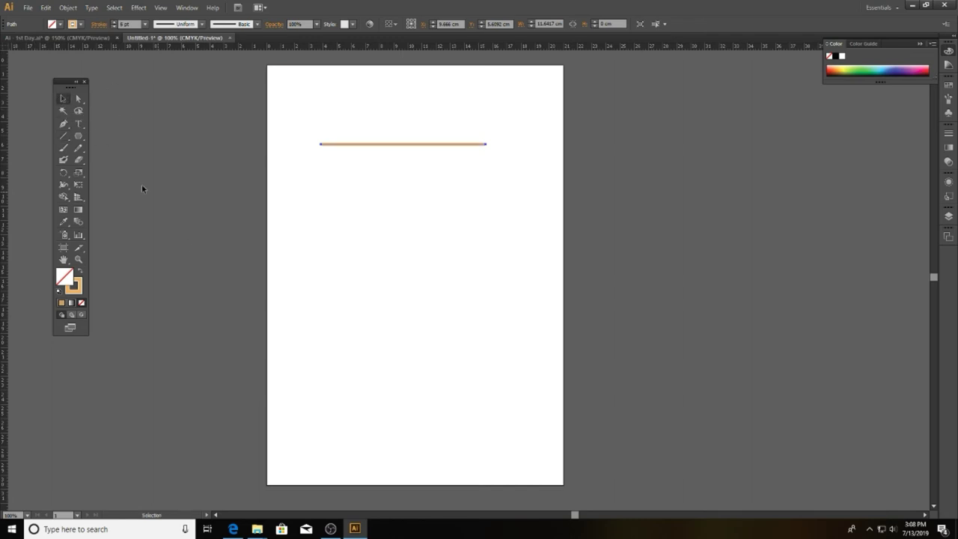
Step: Draw two overlapping triangles with the Polygon tool and delete the horizontal line
left_click(76, 139)
left_click_drag(356, 237, 403, 268)
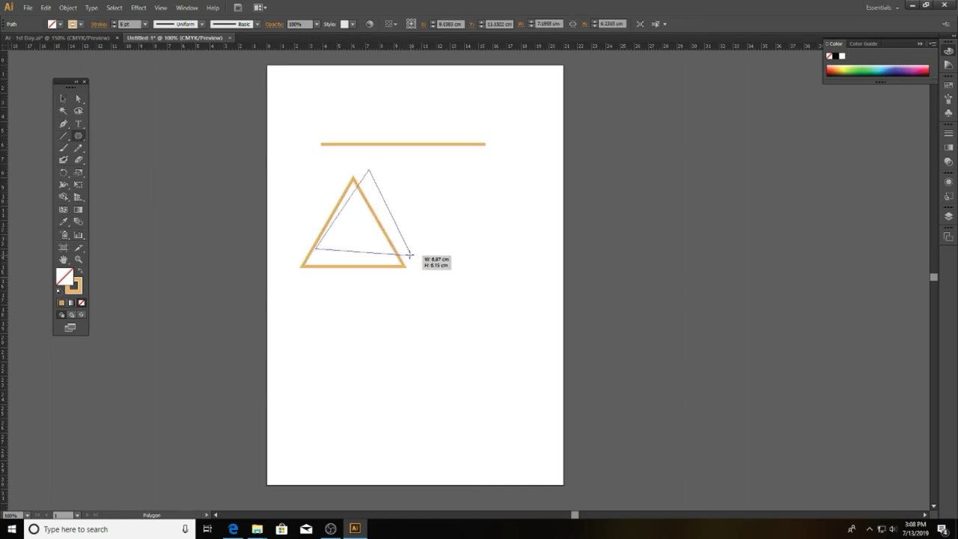
mouse_move(366, 225)
left_mouse_down()
mouse_move(373, 268)
mouse_move(404, 265)
left_mouse_up()
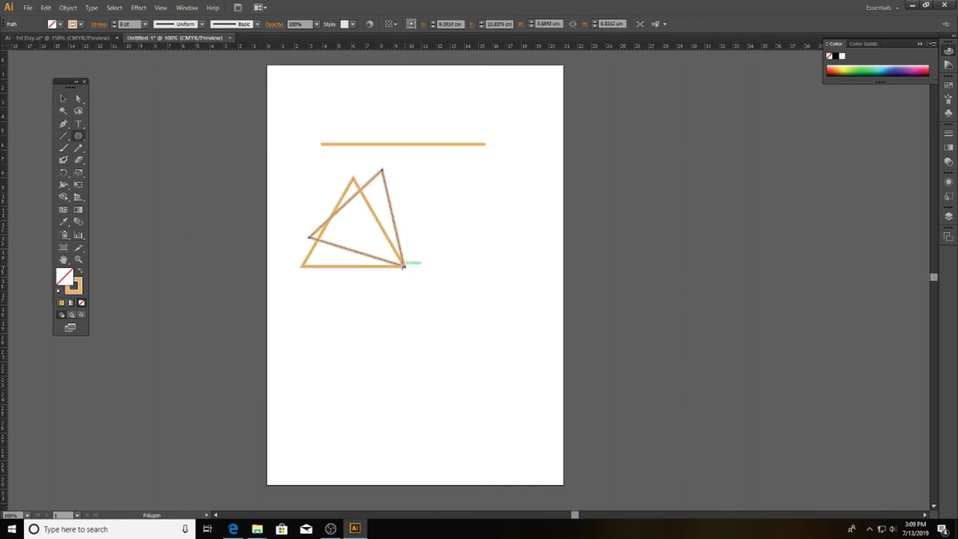
left_click(457, 144)
key("Delete")
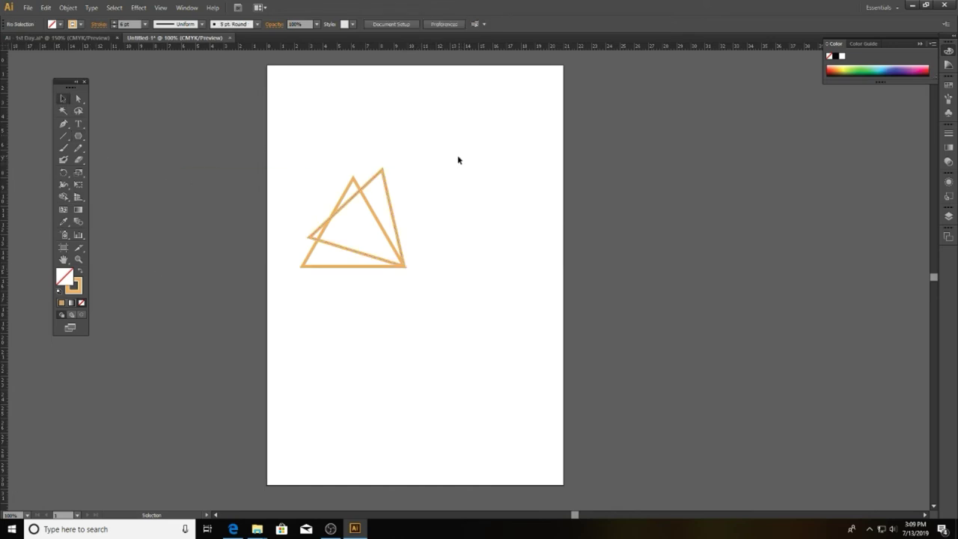
Step: Fill the rotated triangle orange and the upright triangle mid-green, then select both
left_click(383, 172)
double_click(73, 285)
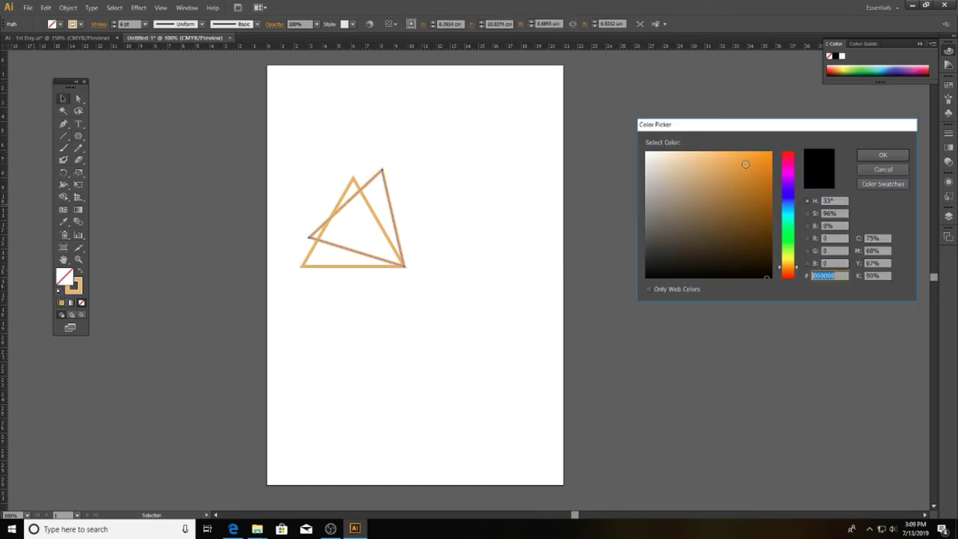
left_click(873, 157)
left_click(367, 267)
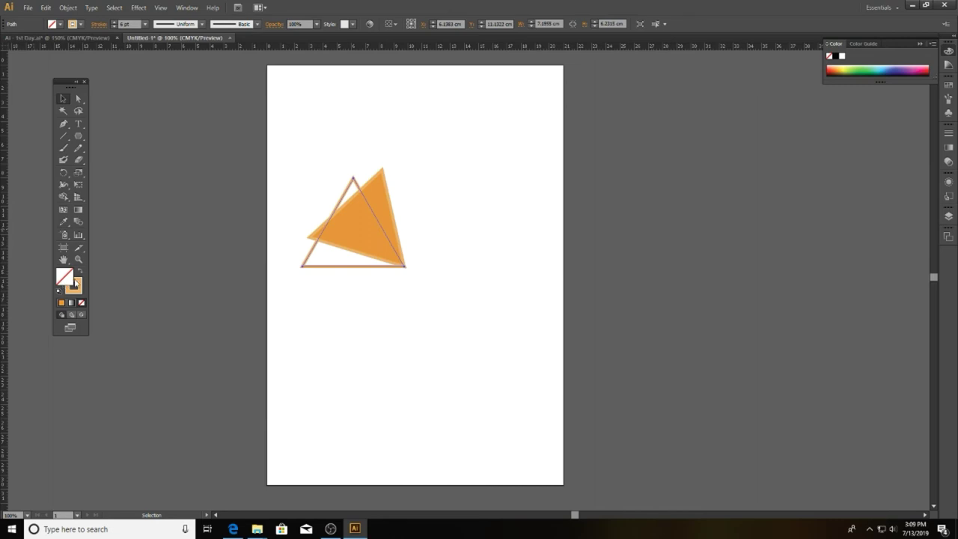
double_click(74, 285)
left_click_drag(787, 222, 787, 241)
left_click_drag(716, 207, 711, 201)
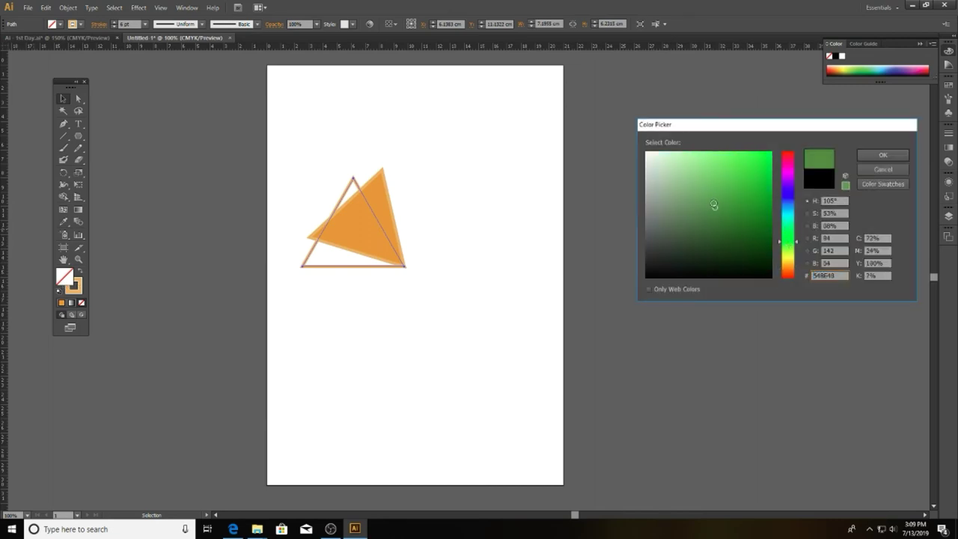
left_click(875, 157)
key("ctrl+a")
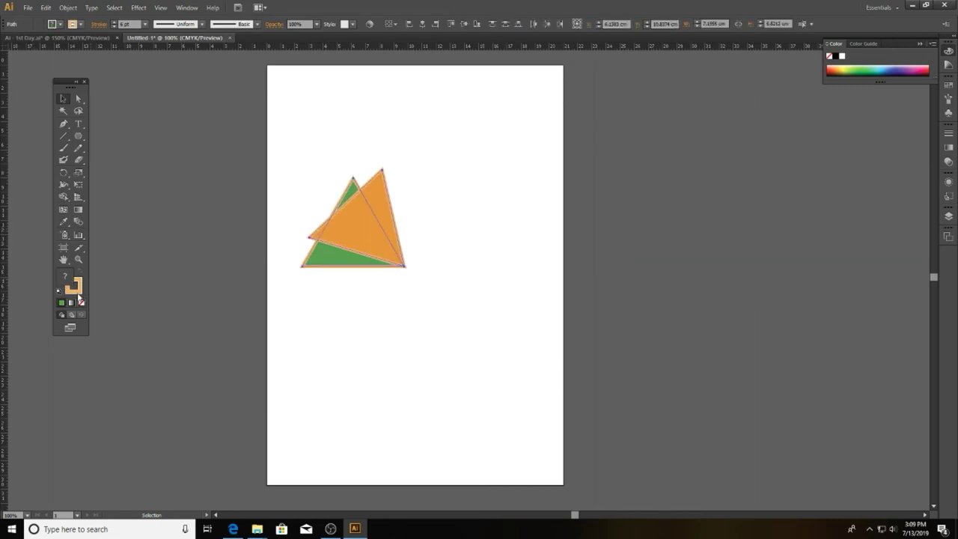
Step: Remove both triangles' strokes and set each triangle to 50% opacity
left_click(81, 302)
left_click(385, 212)
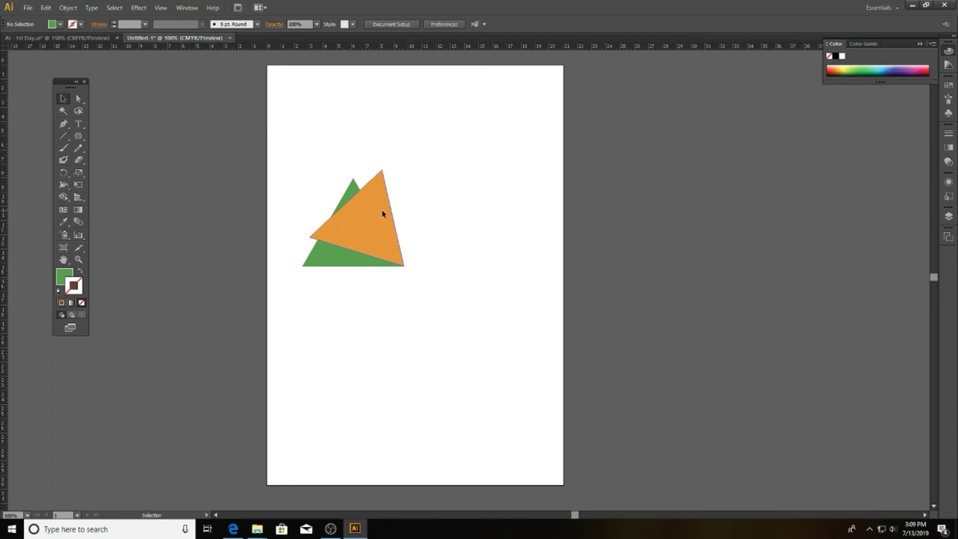
left_click(306, 24)
key("Return")
left_click(341, 187)
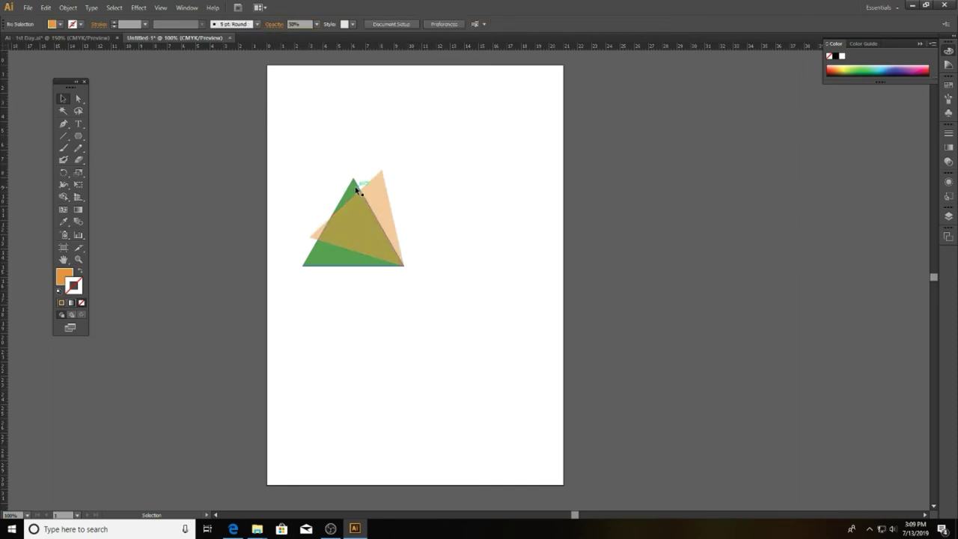
type("50")
key("Return")
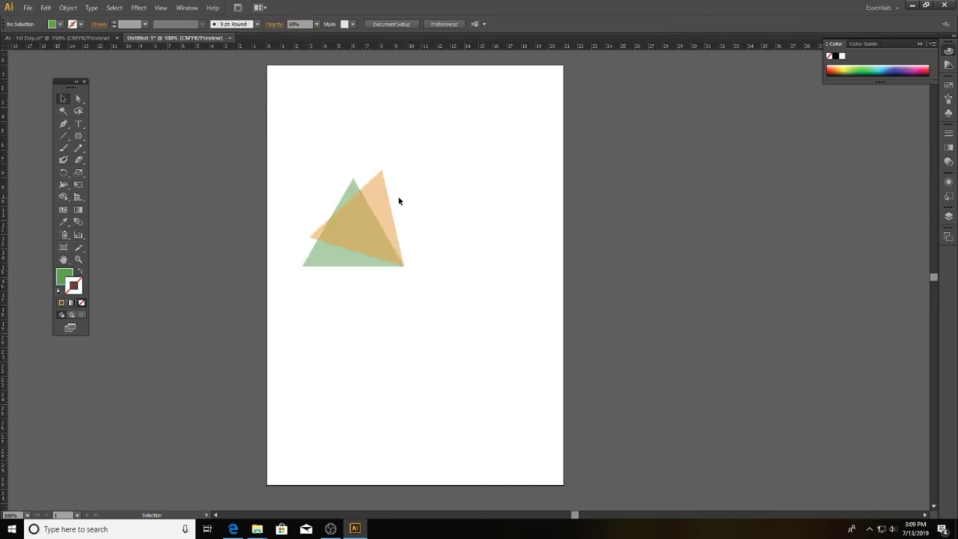
Step: Offset the orange triangle, copy the green one near the top, and eyedropper the orange fill onto it
mouse_move(380, 206)
left_mouse_down()
mouse_move(436, 192)
mouse_move(409, 219)
left_mouse_up()
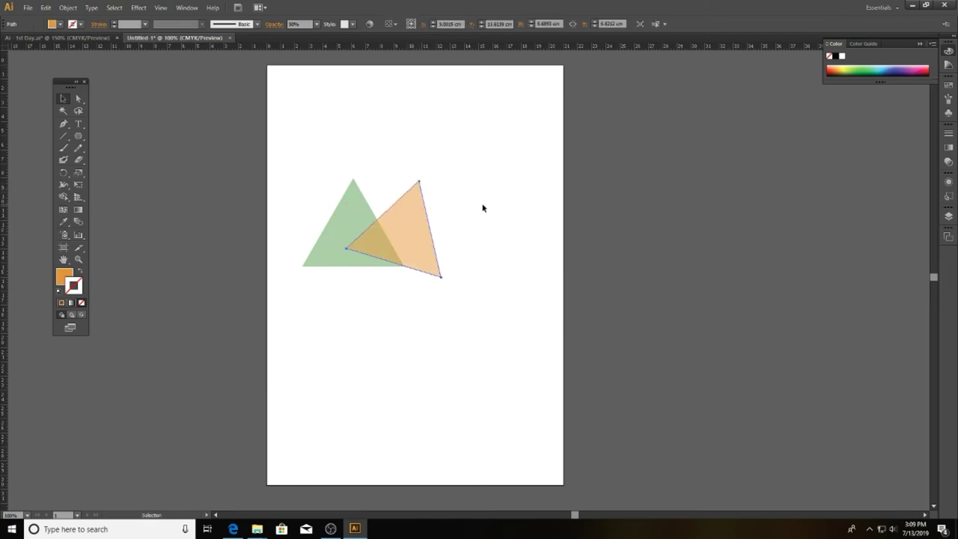
left_click(483, 206)
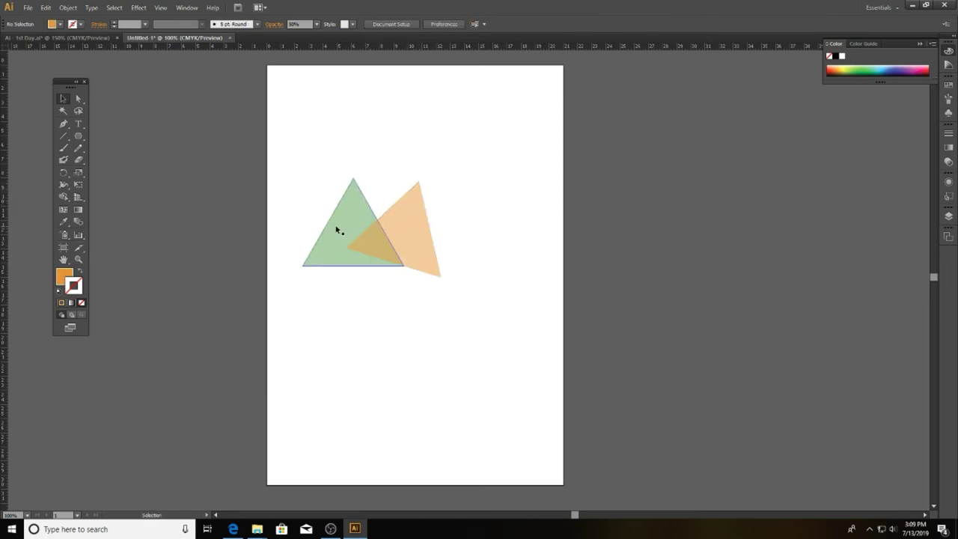
mouse_move(335, 231)
left_mouse_down()
mouse_move(384, 152)
mouse_move(363, 134)
left_mouse_up()
key("i")
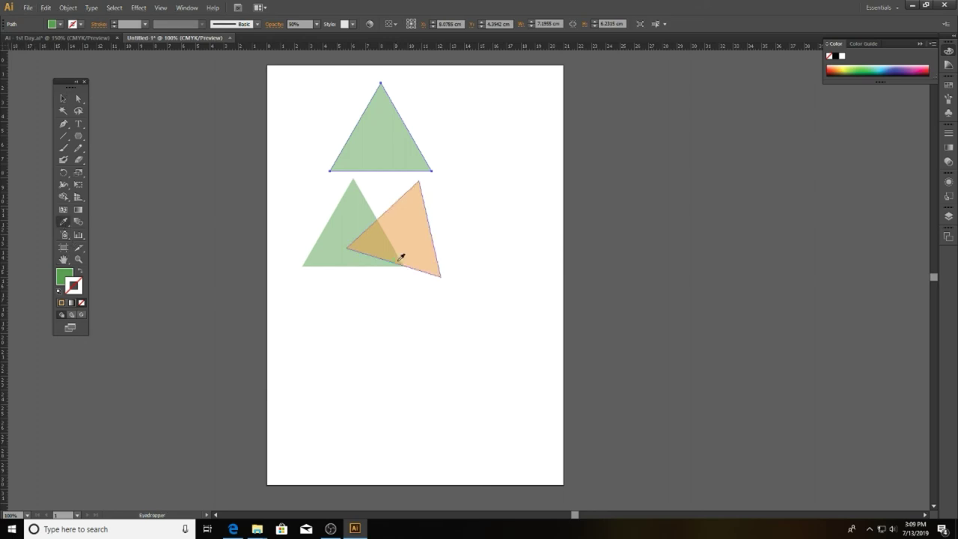
left_click(376, 237)
left_click(364, 199)
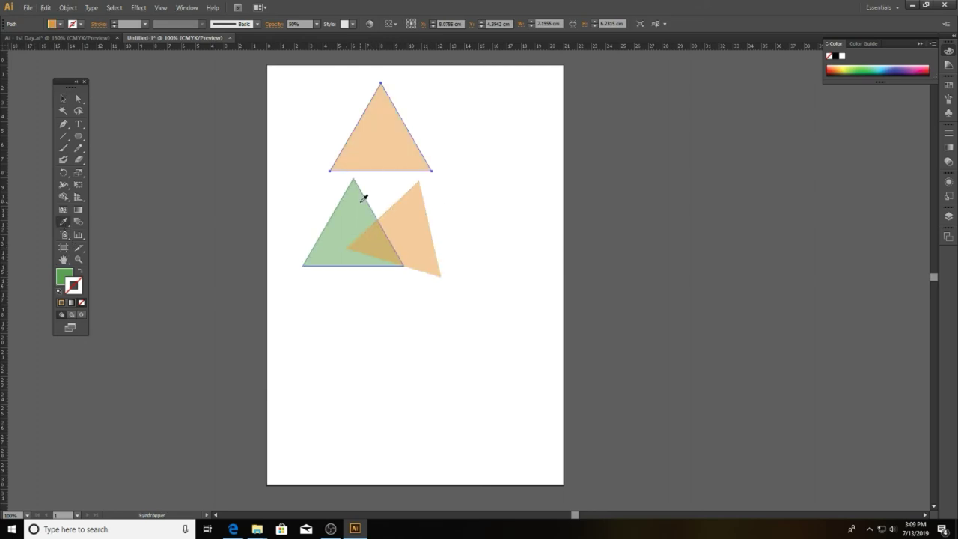
left_click(421, 210)
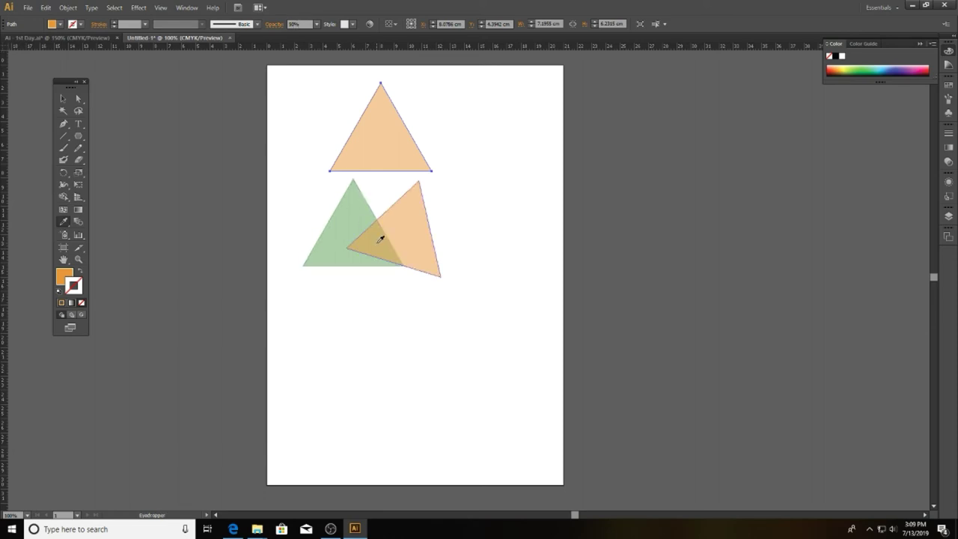
Step: Fill the top triangle with a yellow-to-red preset gradient, moving a red stop to 80.7%
left_click(71, 302)
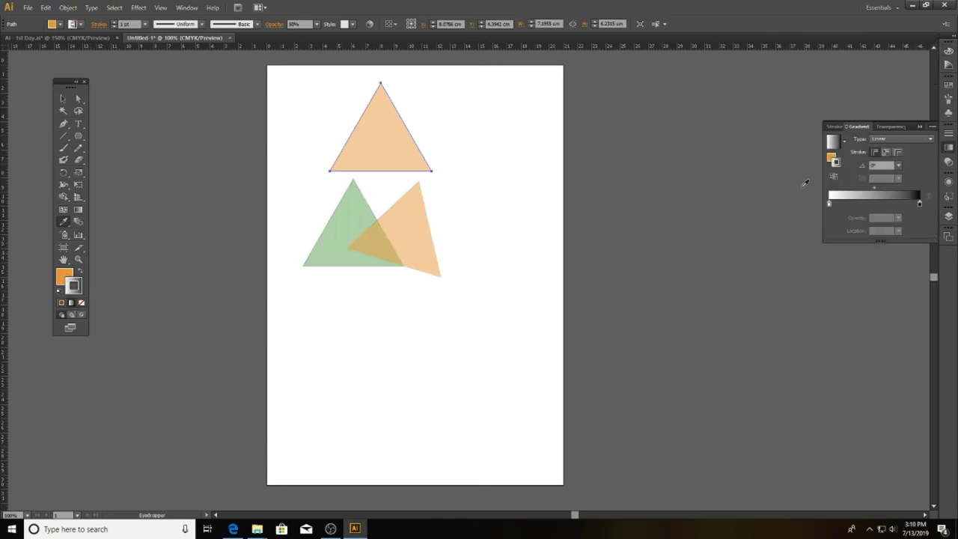
left_click(919, 203)
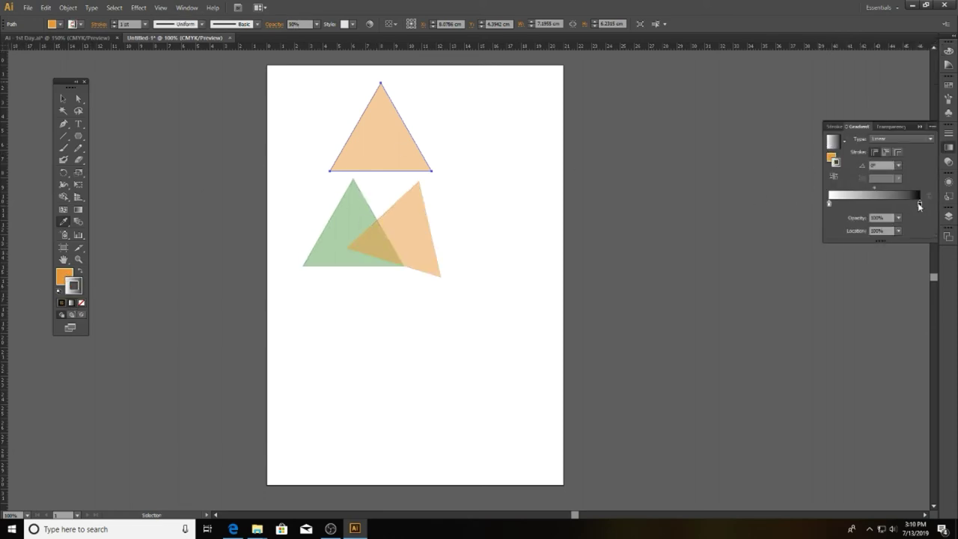
left_click(82, 303)
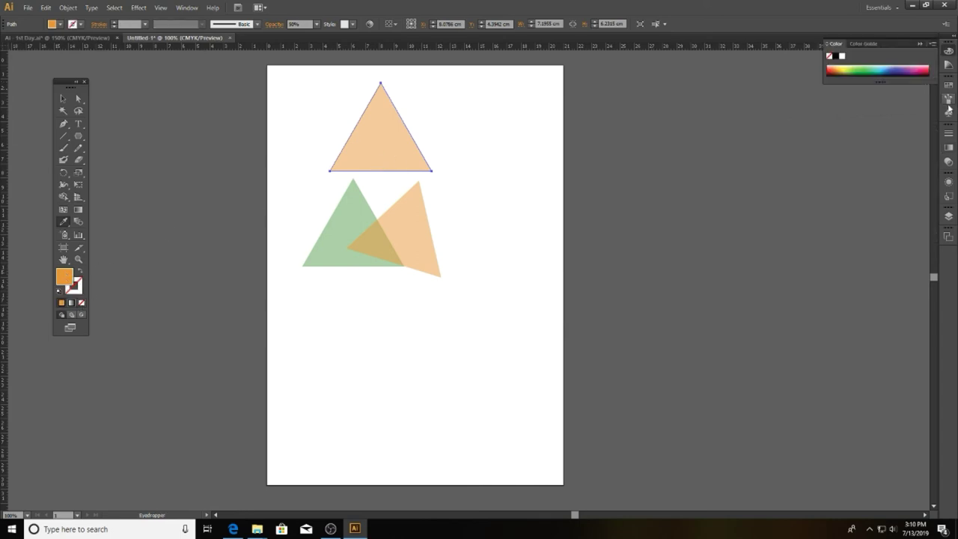
left_click(948, 146)
left_click(843, 141)
left_click(772, 172)
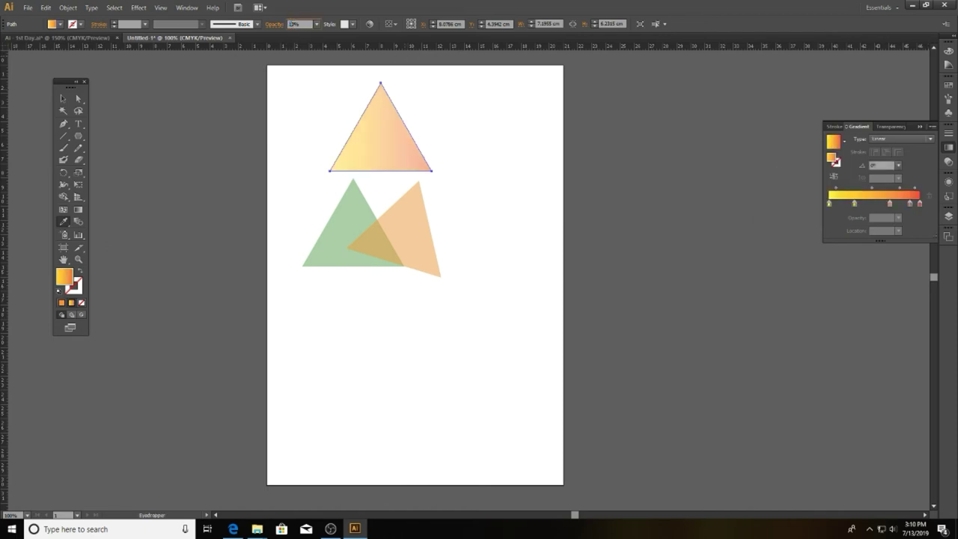
type("100")
key("Return")
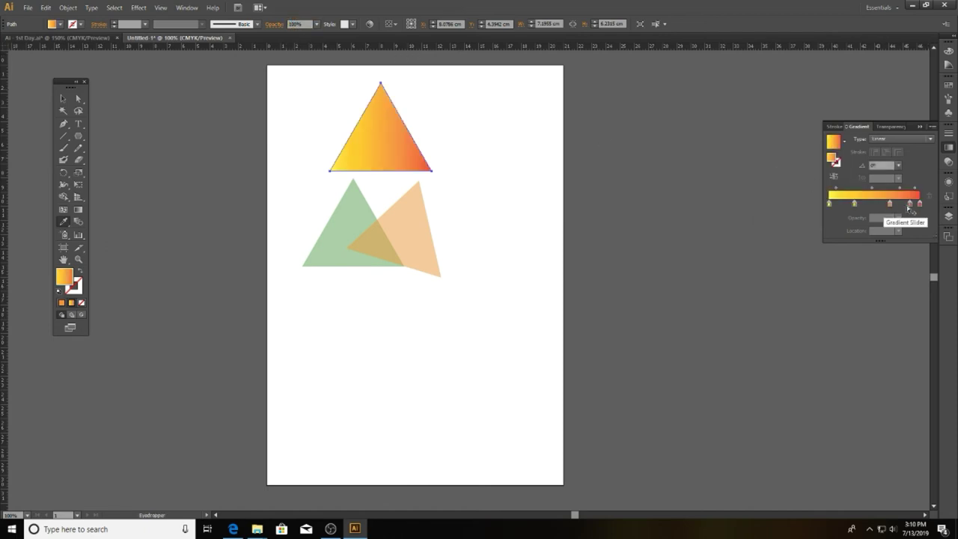
left_click_drag(909, 204, 868, 208)
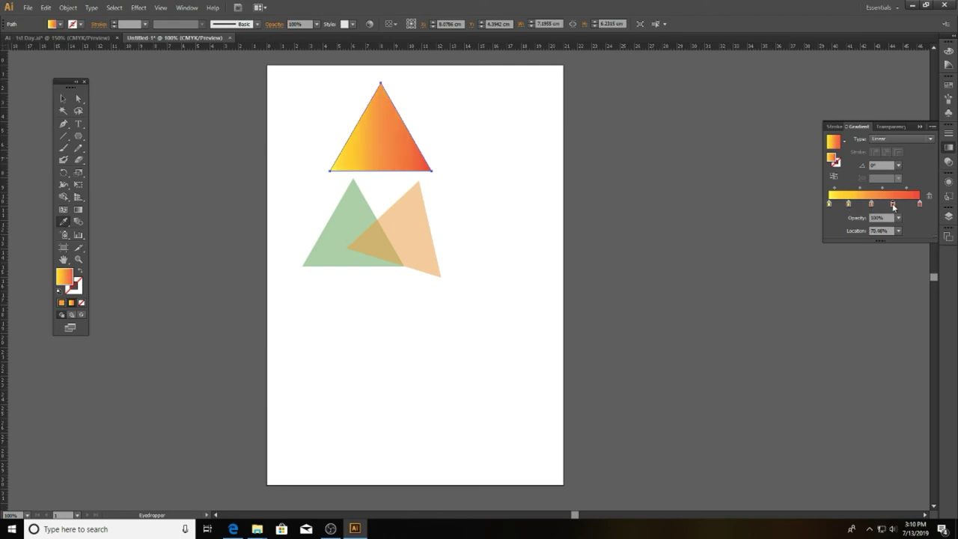
Step: Set the gradient triangle to 30% opacity and move it down over the other two
left_click(299, 24)
type("30")
key("Return")
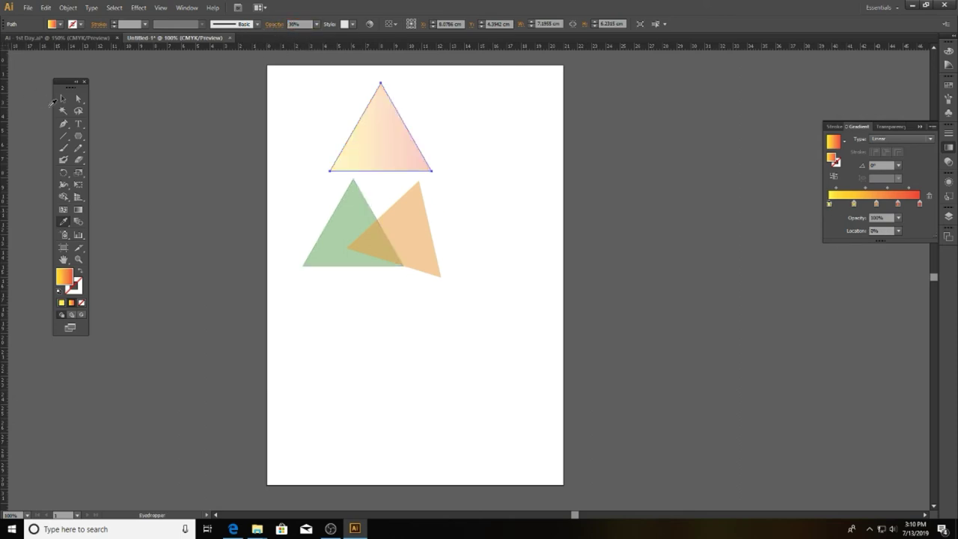
left_click(63, 98)
left_click(207, 193)
left_click_drag(381, 152, 377, 292)
left_click(419, 303)
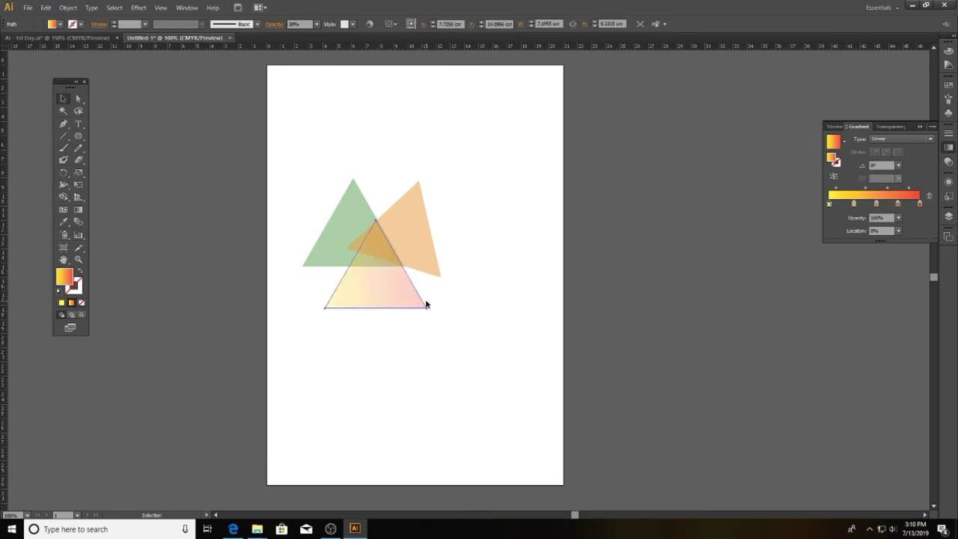
Step: Restore the gradient triangle to full opacity and restack it with Bring to Front, Bring Forward and Send Backward
right_click(408, 291)
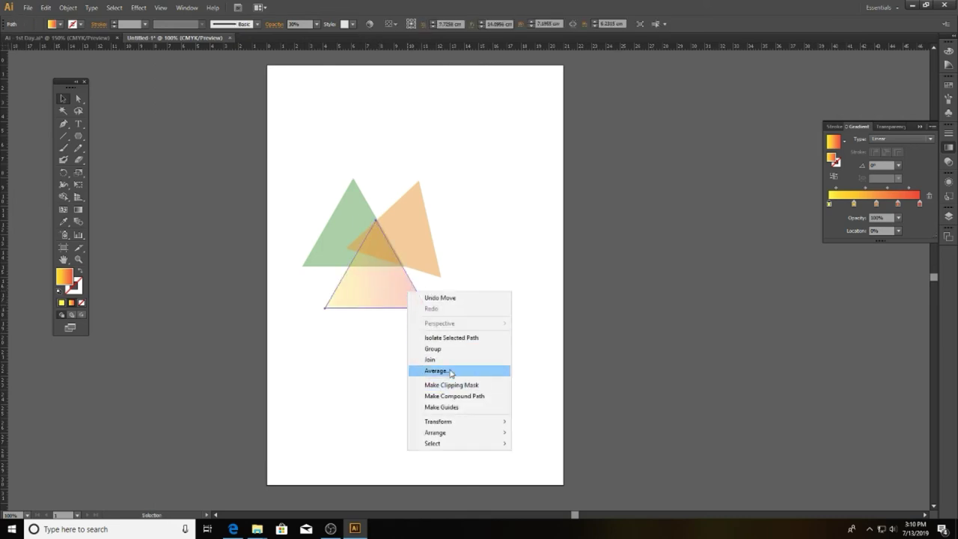
mouse_move(456, 433)
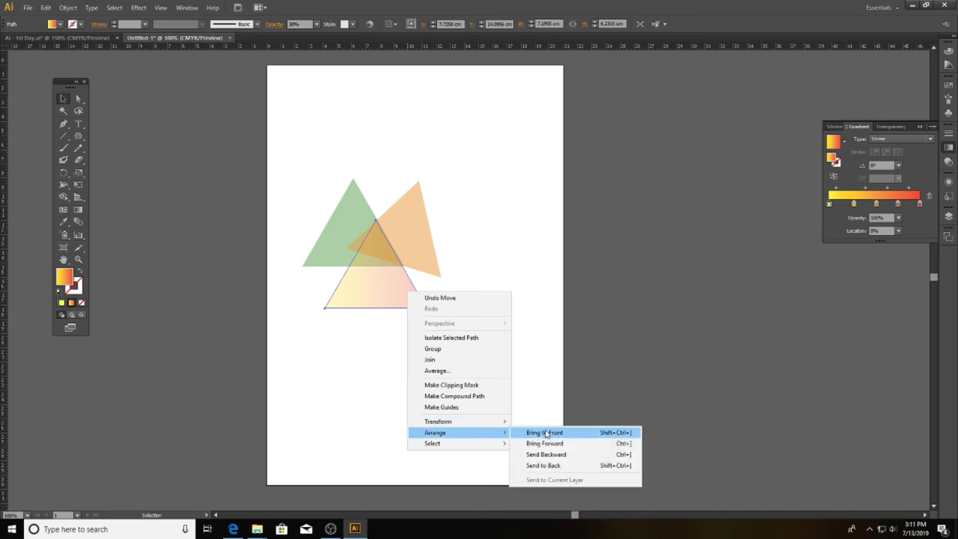
left_click(547, 436)
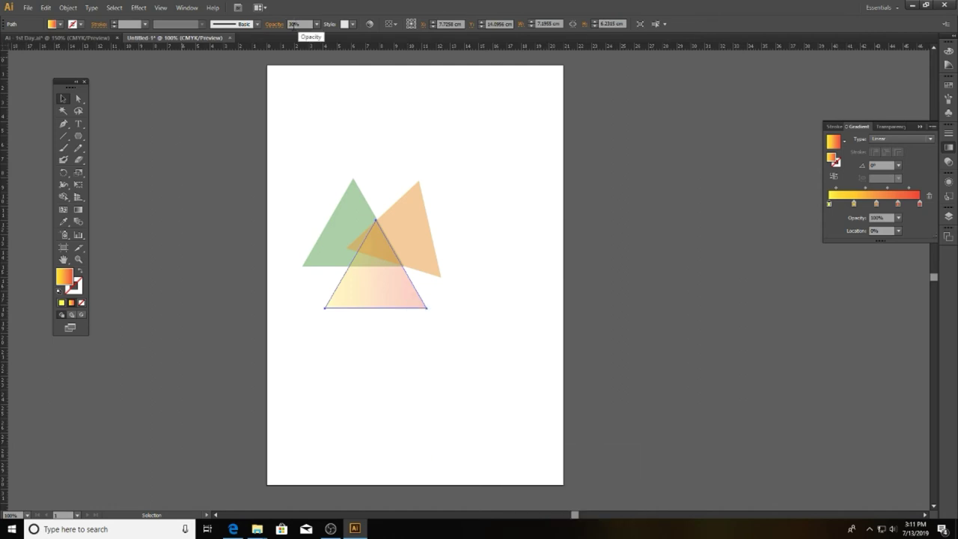
left_click(301, 26)
type("100")
key("Return")
right_click(394, 292)
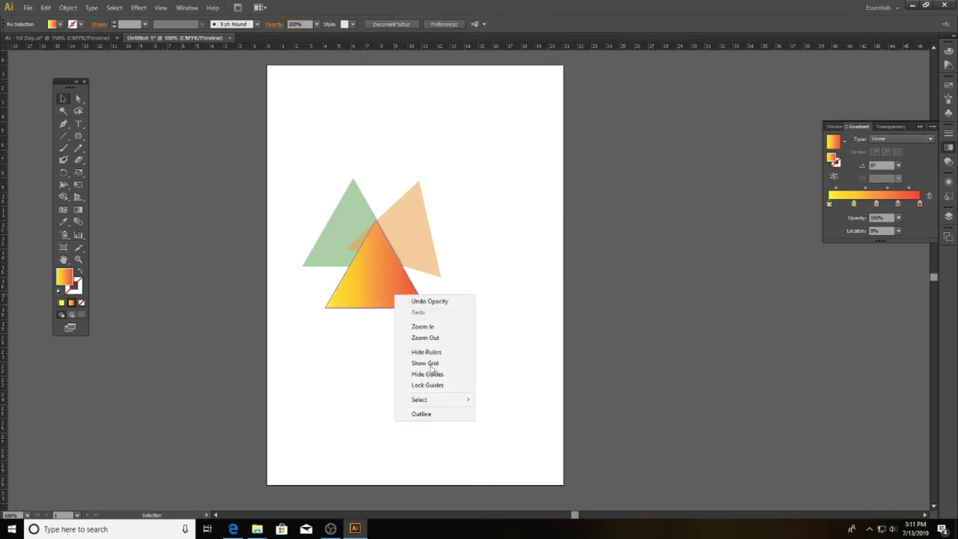
left_click(381, 289)
right_click(385, 282)
mouse_move(436, 421)
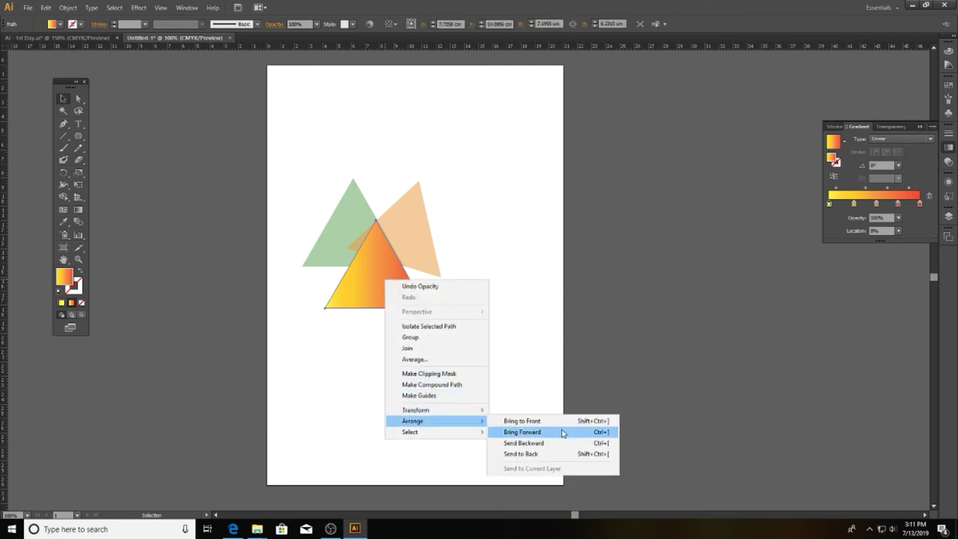
left_click(563, 432)
right_click(401, 294)
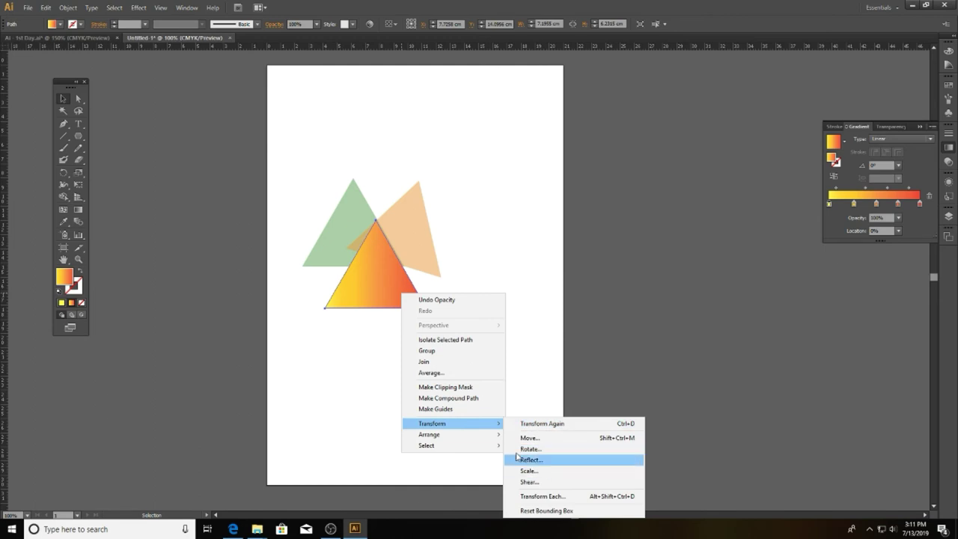
mouse_move(449, 434)
left_click(540, 456)
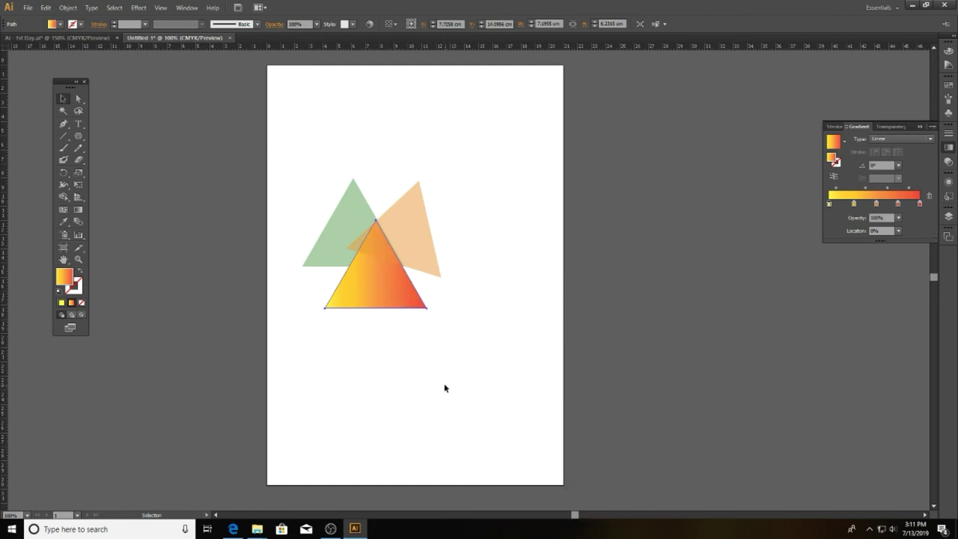
Step: Bring the green triangle to the front and move the orange triangle up-right
left_click(355, 218)
right_click(357, 217)
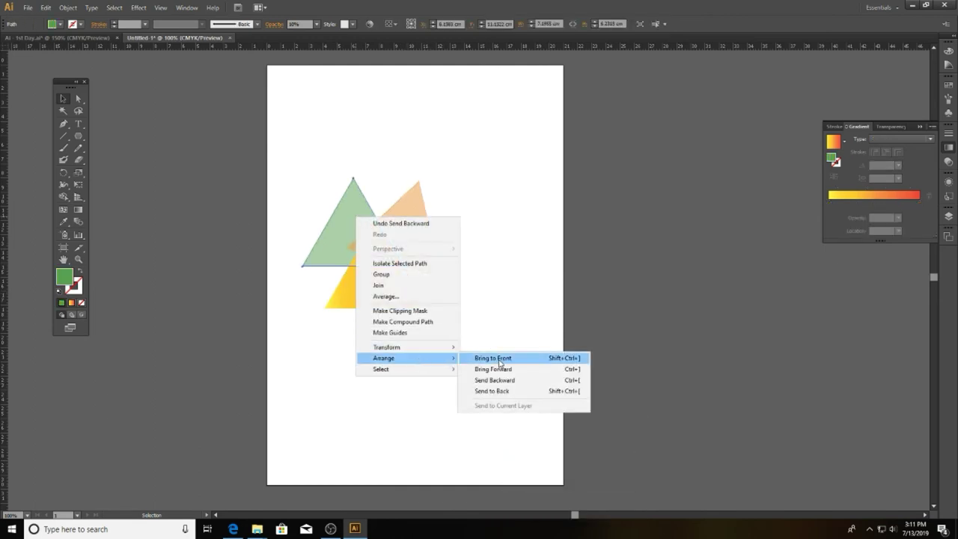
left_click(475, 357)
left_click(500, 359)
left_click_drag(427, 233, 455, 188)
Step: Align the three triangles, delete the orange one, and move the green triangle over the gradient one
key("ctrl+a")
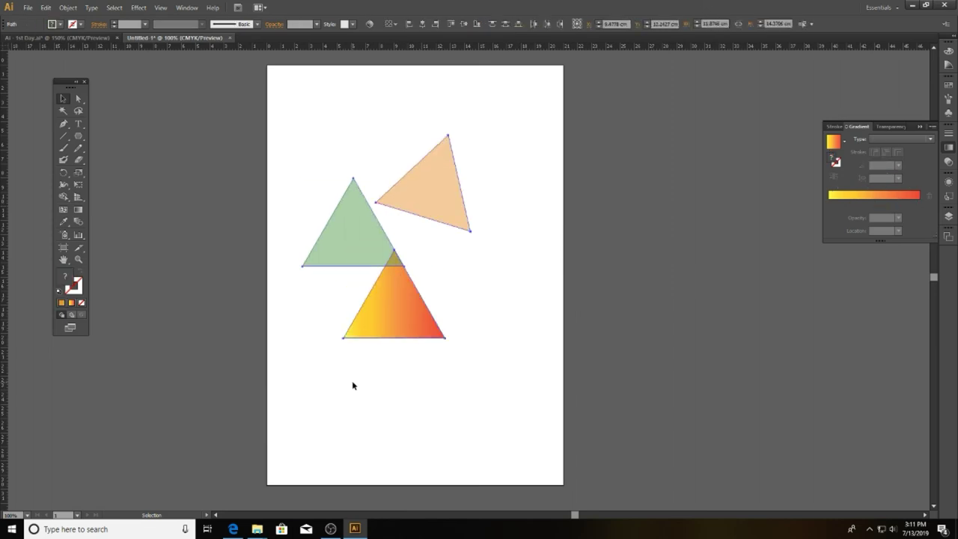
left_click(412, 24)
left_click_drag(375, 178, 452, 149)
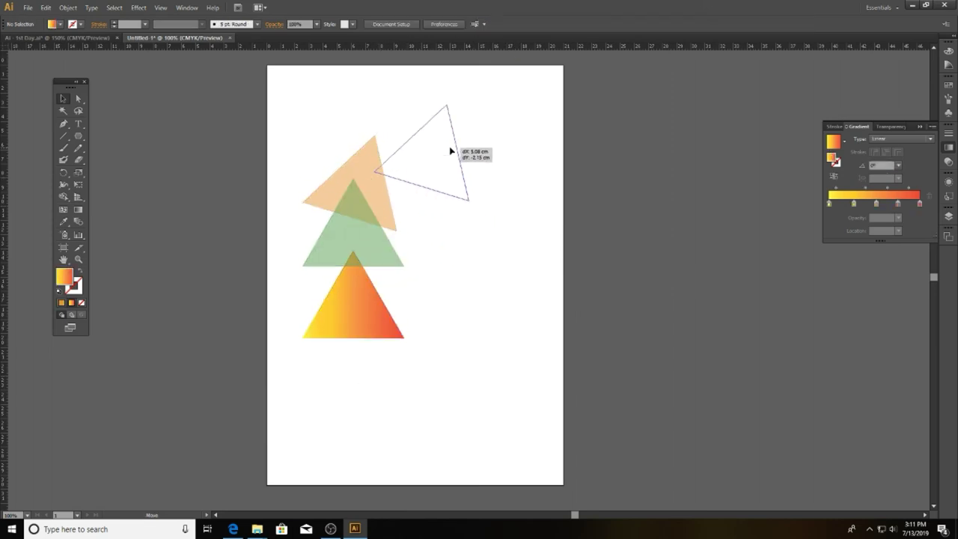
key("Delete")
mouse_move(392, 257)
left_mouse_down()
mouse_move(378, 282)
mouse_move(382, 187)
left_mouse_up()
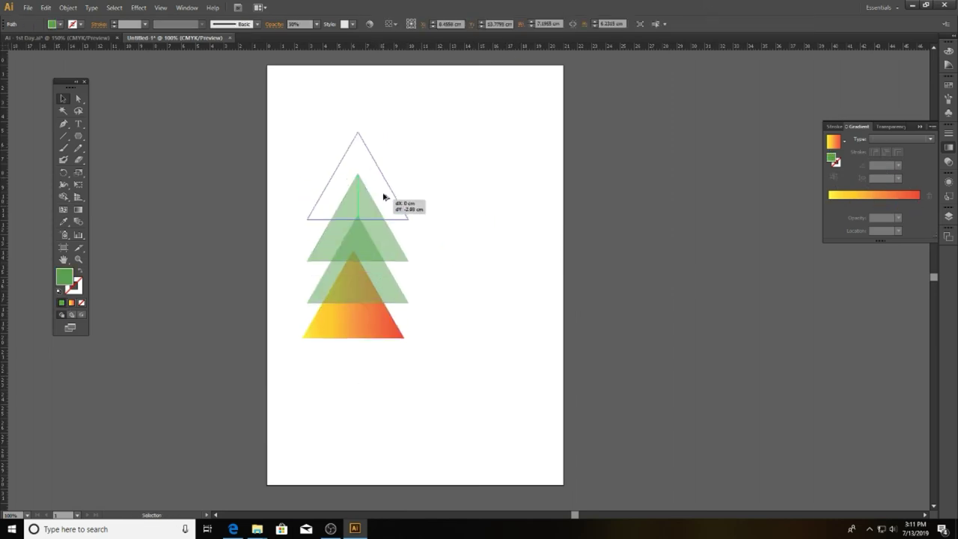
Step: Stack evenly distributed green triangle copies and try Pathfinder Unite and Minus Front, undoing both
left_click_drag(451, 135, 351, 406)
left_click(545, 24)
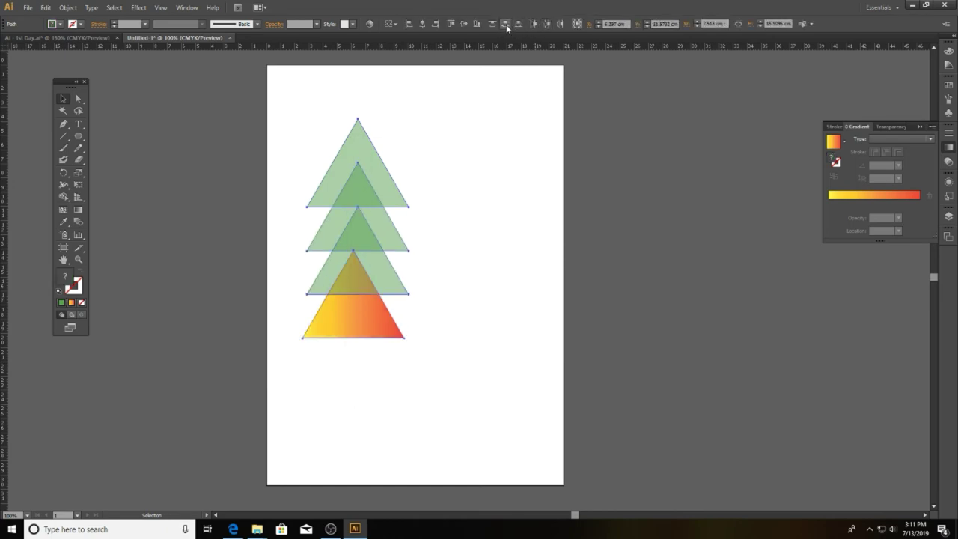
left_click(187, 7)
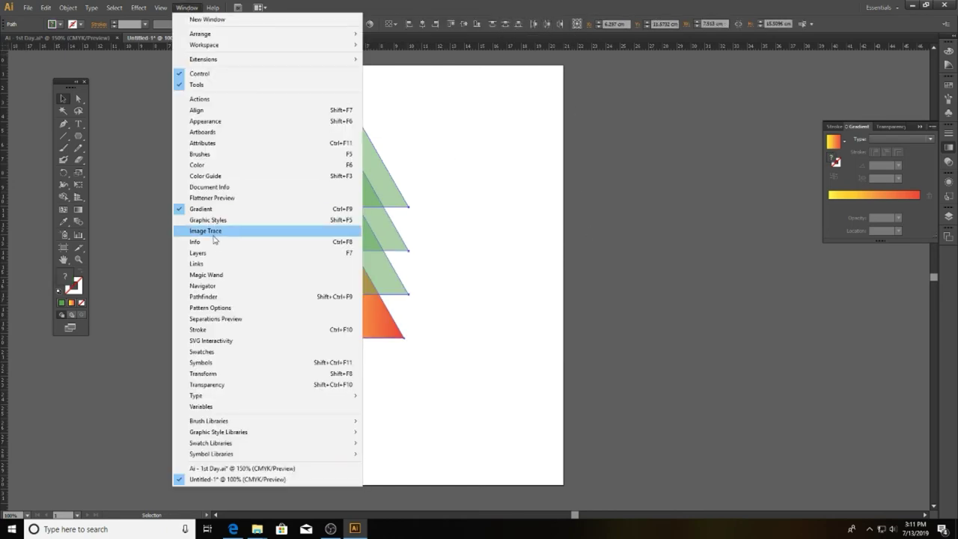
left_click(211, 297)
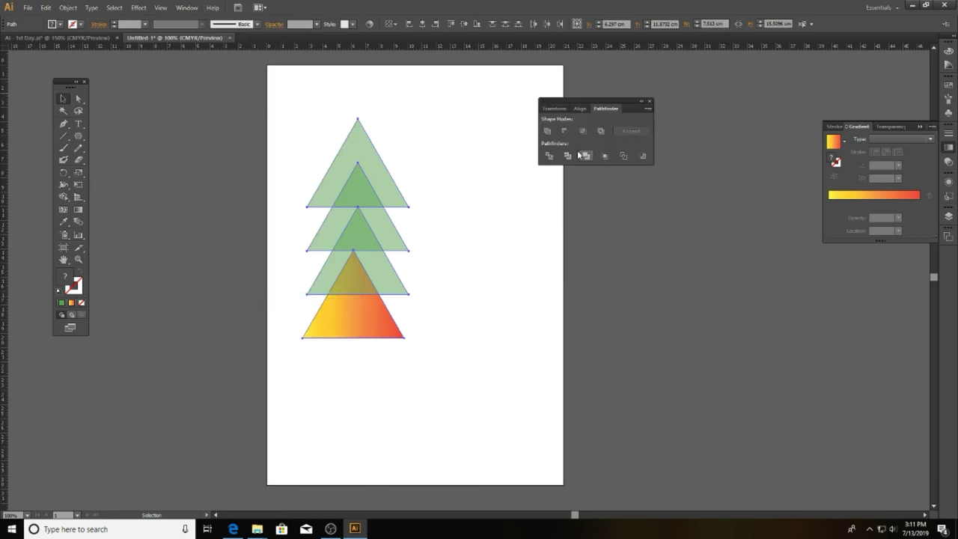
left_click(548, 131)
key("ctrl+z")
left_click(564, 131)
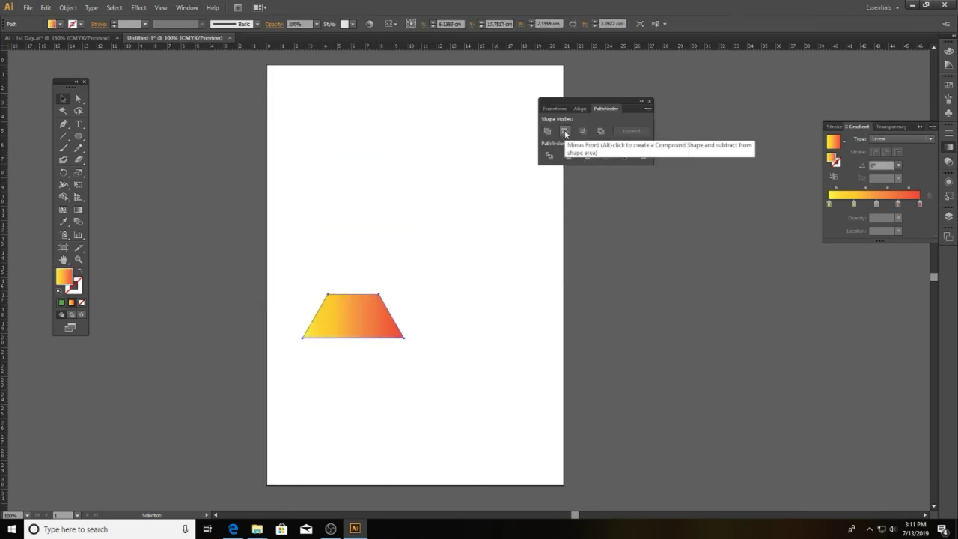
key("ctrl+z")
Step: Rearrange the small triangle pieces into aligned columns on the page's right side
mouse_move(408, 201)
left_mouse_down()
mouse_move(386, 199)
mouse_move(521, 184)
left_mouse_up()
right_click(372, 199)
left_click(359, 195)
mouse_move(359, 238)
left_mouse_down()
mouse_move(473, 238)
mouse_move(513, 252)
left_mouse_up()
left_click_drag(354, 277, 517, 281)
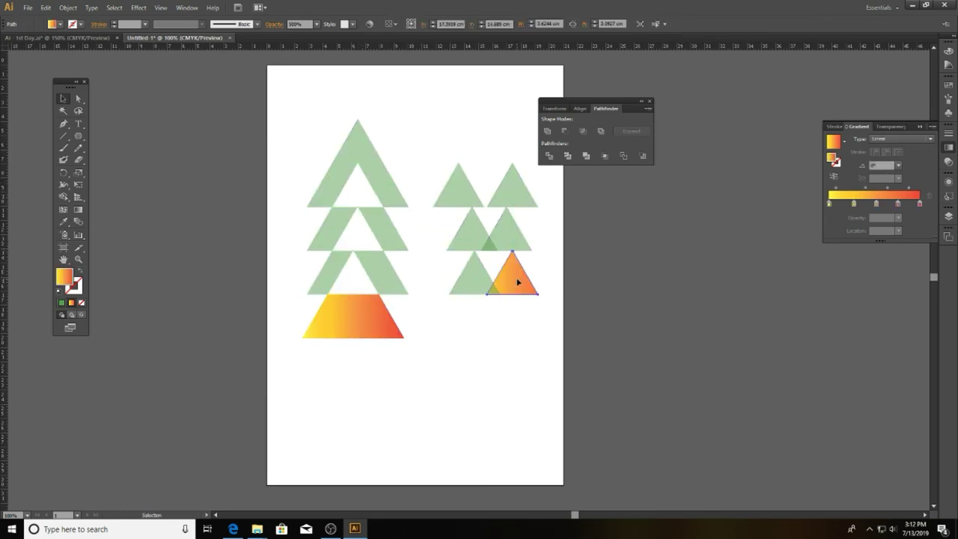
mouse_move(455, 338)
left_mouse_down()
mouse_move(468, 181)
mouse_move(536, 310)
left_mouse_up()
left_click(410, 26)
left_click(434, 25)
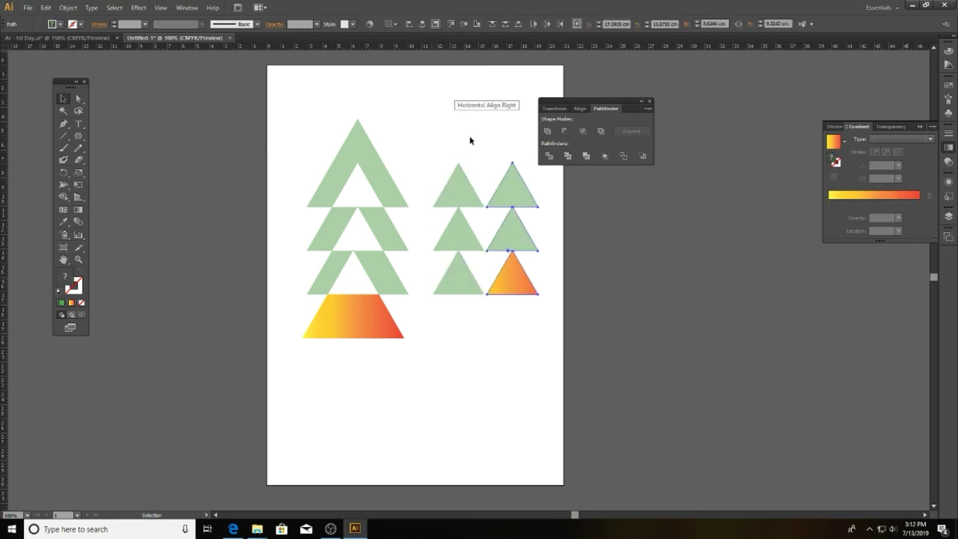
left_click(428, 163)
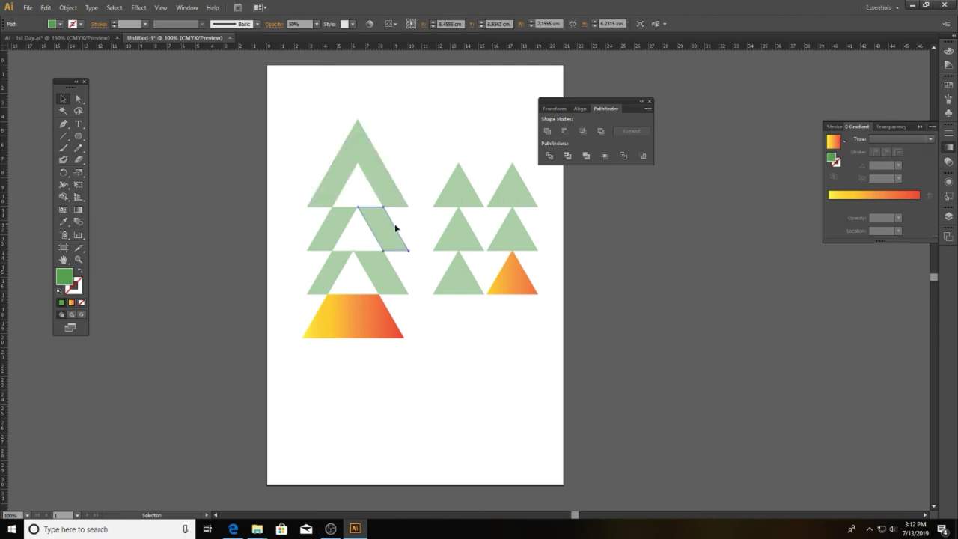
Step: Pull the middle tier's left strip leftwards, then select and delete every shape
mouse_move(331, 227)
left_mouse_down()
mouse_move(285, 231)
mouse_move(332, 359)
left_mouse_up()
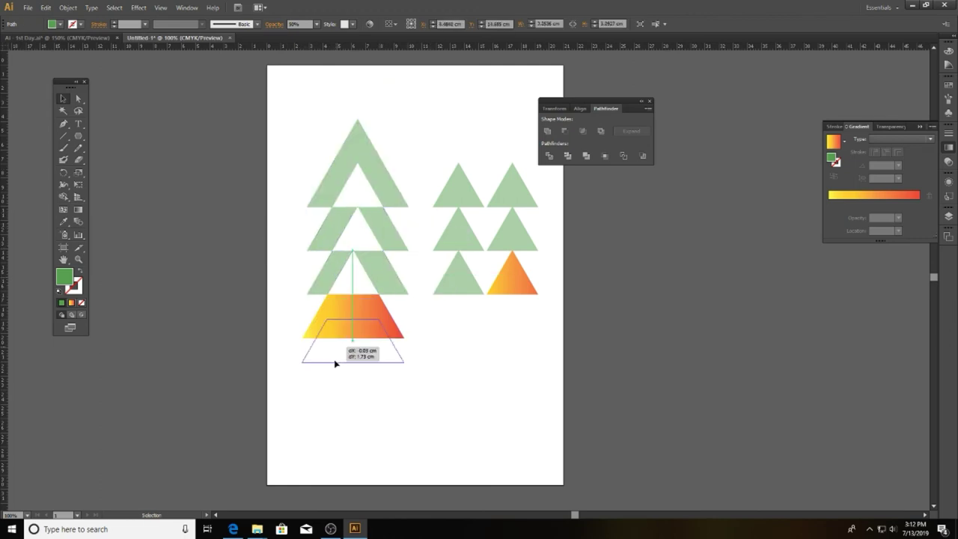
left_click(381, 298)
key("ctrl+a")
left_click(649, 100)
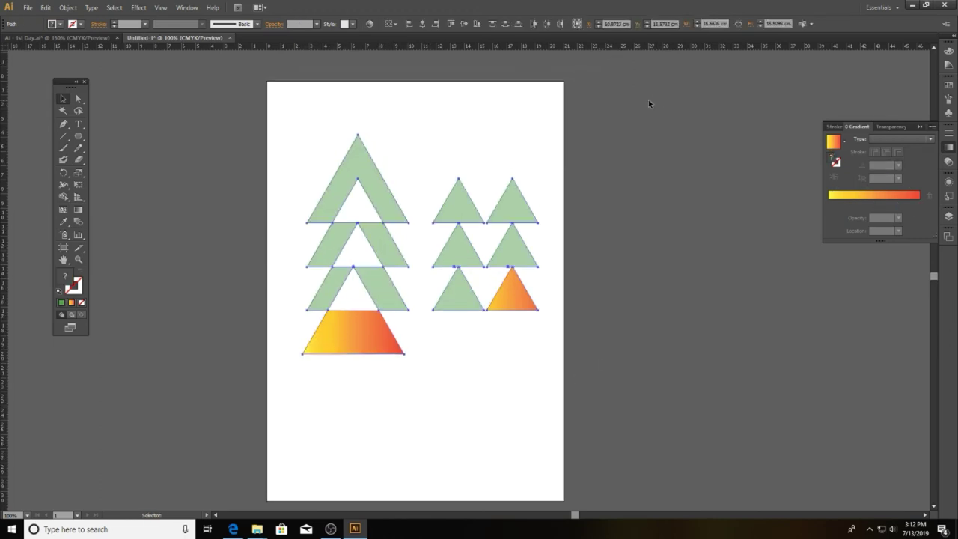
left_click(944, 151)
key("Delete")
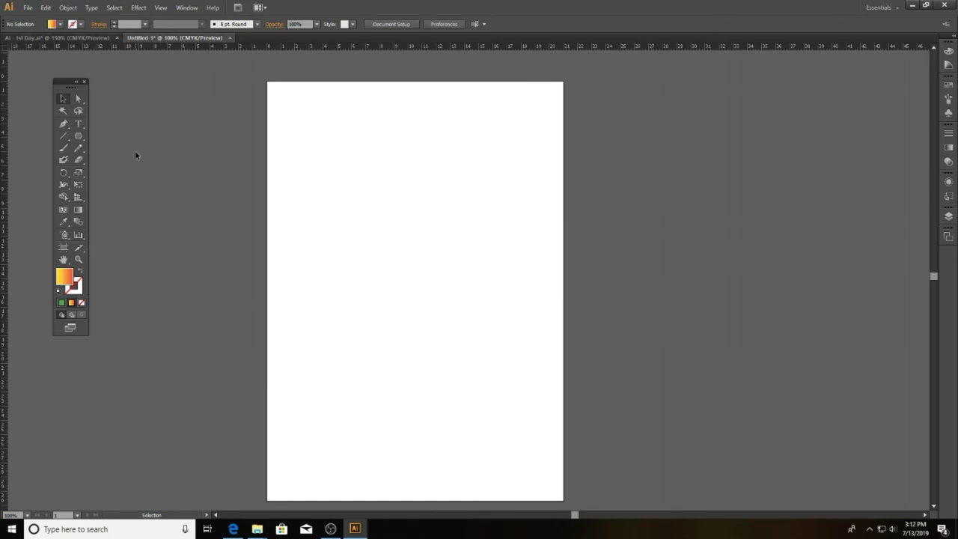
Step: In 1st Day.ai, colour the line 'h. Drawing with the Pen tool' cyan
left_click(68, 39)
key("t")
left_click_drag(336, 265, 158, 262)
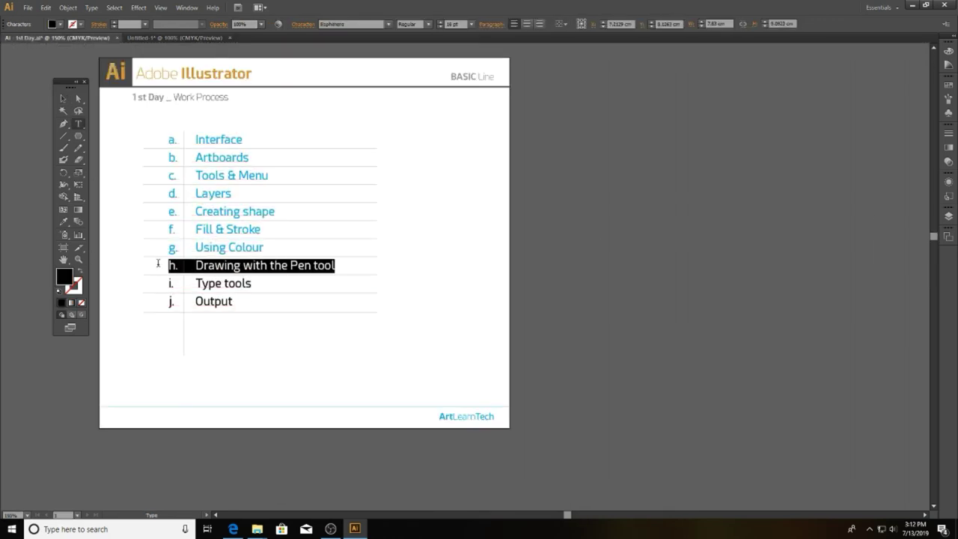
left_click(58, 28)
left_click(28, 41)
key("Escape")
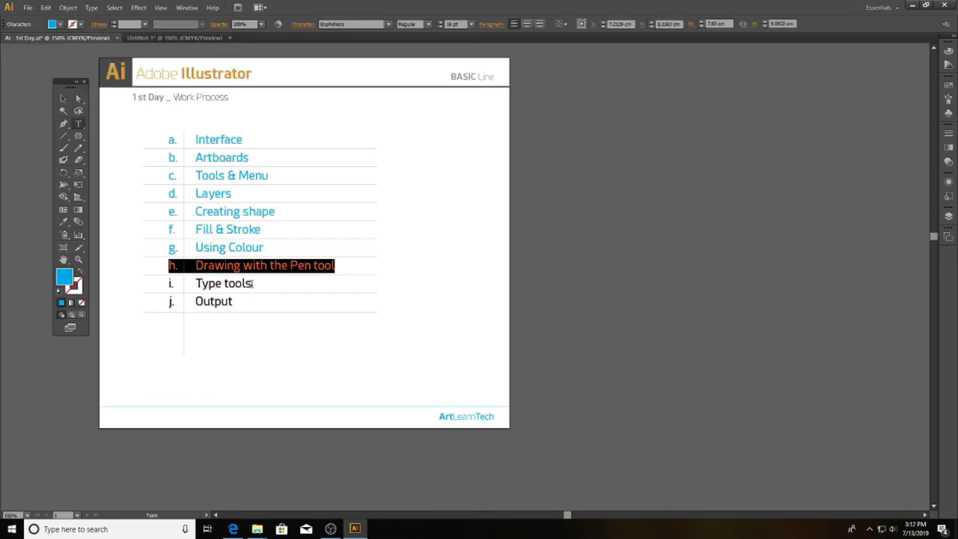
Step: Select the 'i. Type tools' line, then start a text line on the Untitled-1 page
left_click_drag(252, 283, 168, 283)
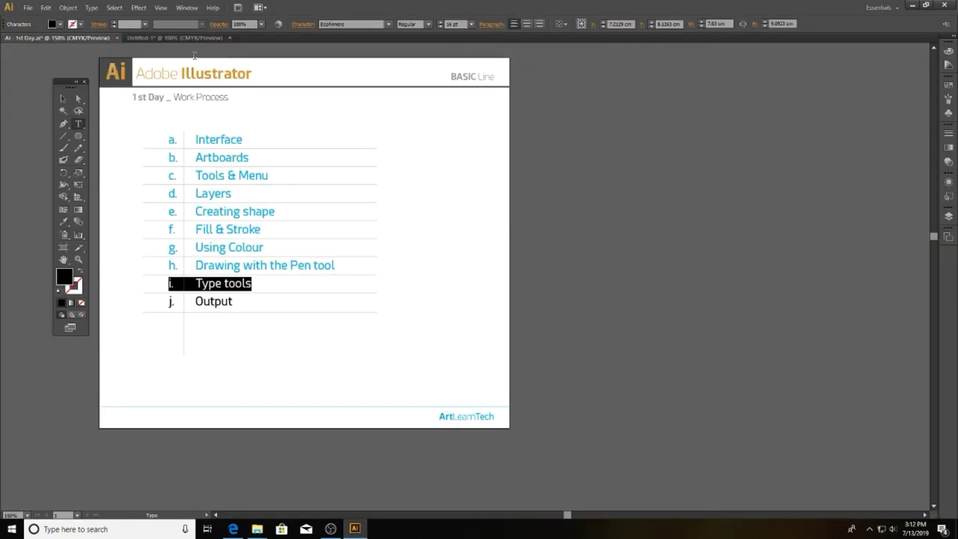
left_click(150, 37)
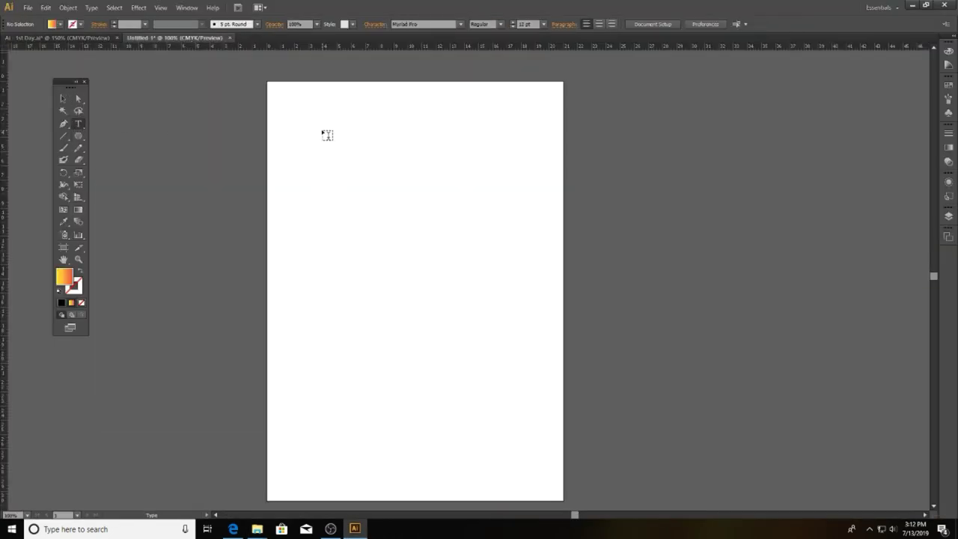
left_click(454, 178)
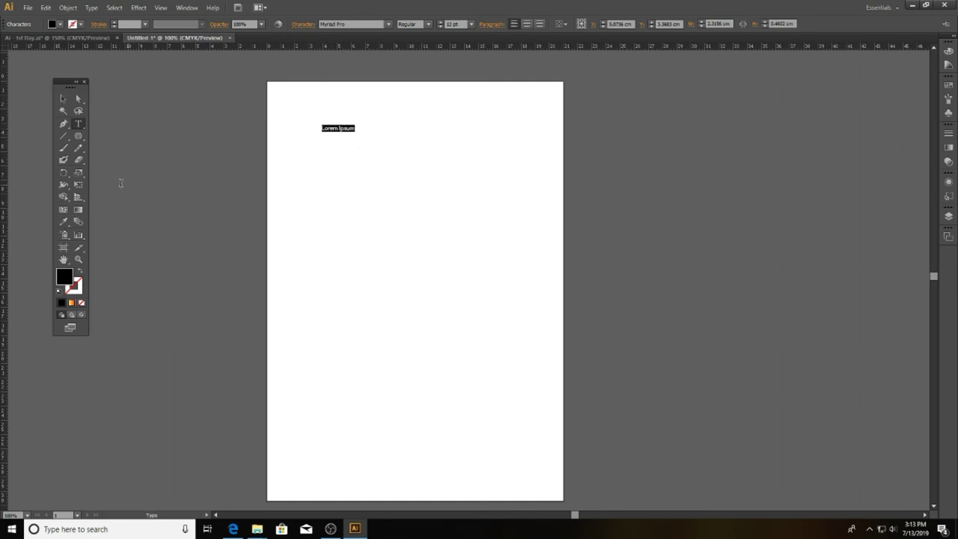
Step: Dock the Character panel beside the page and raise the heading to 50 pt, trying Bold
left_click(187, 7)
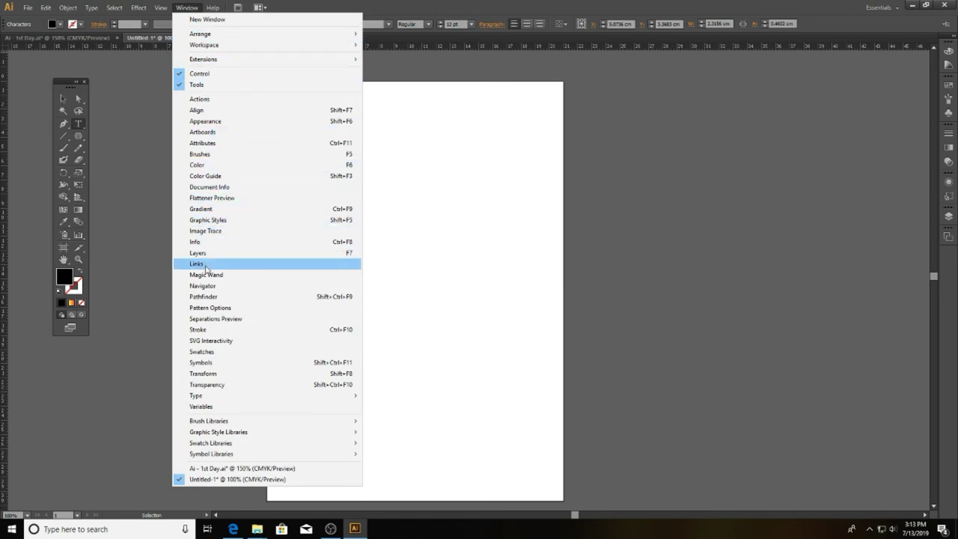
mouse_move(225, 395)
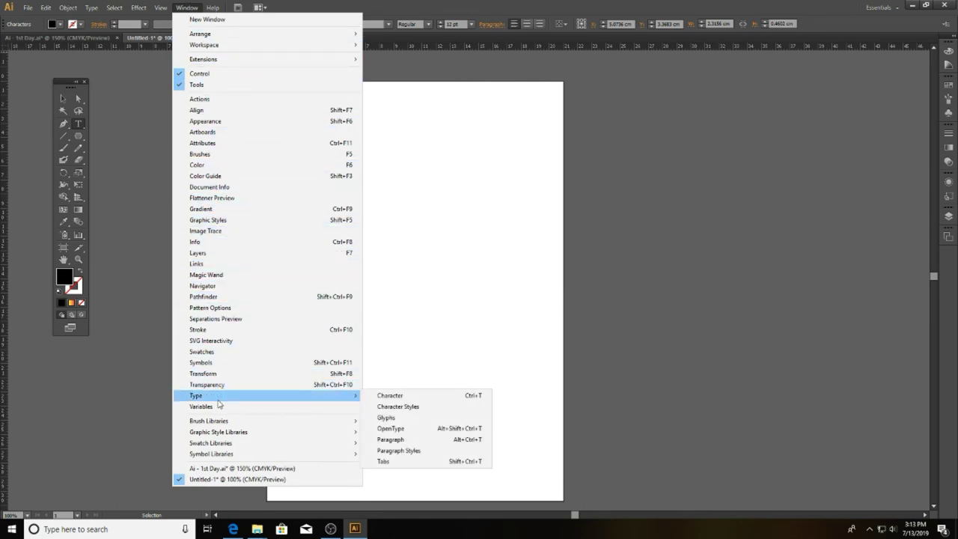
left_click(479, 395)
left_click_drag(586, 119, 653, 87)
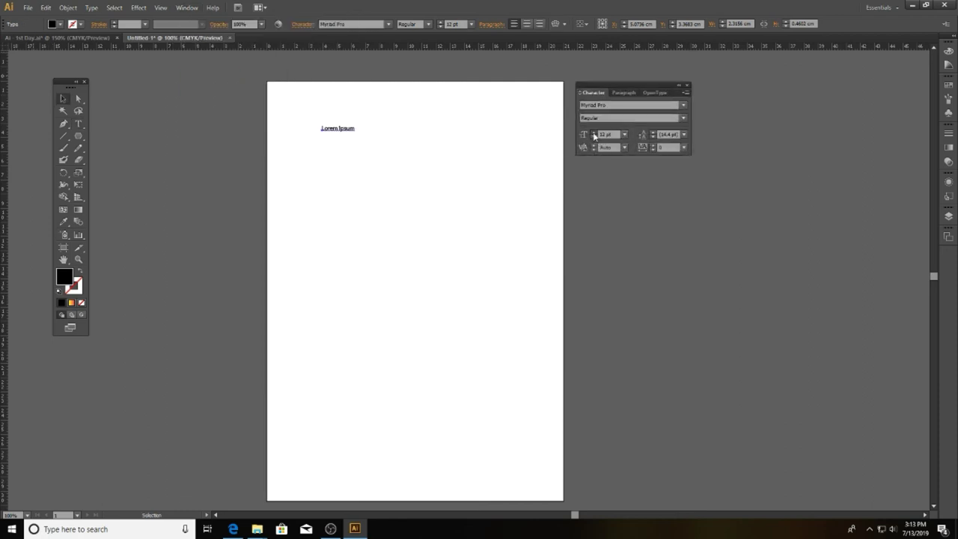
left_click(594, 135)
type("50")
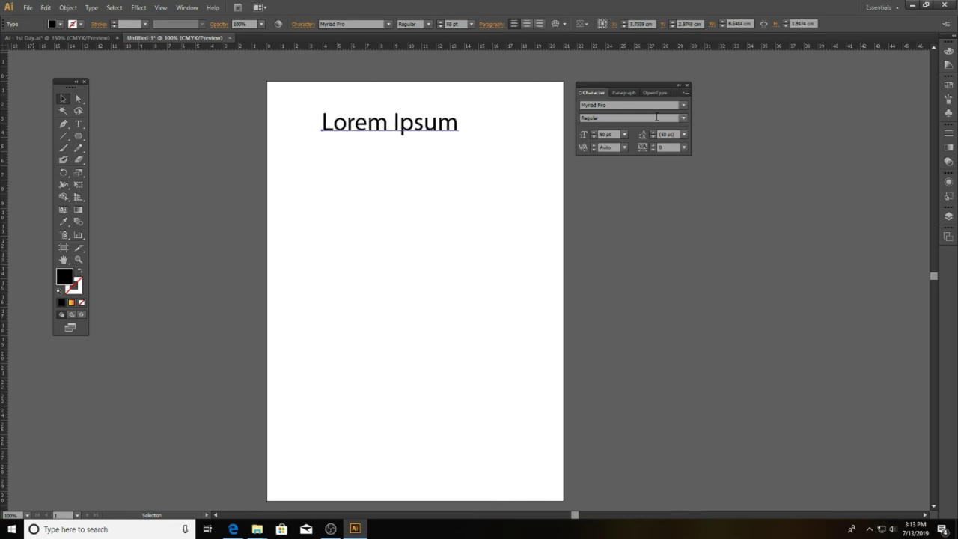
left_click(684, 118)
left_click(606, 216)
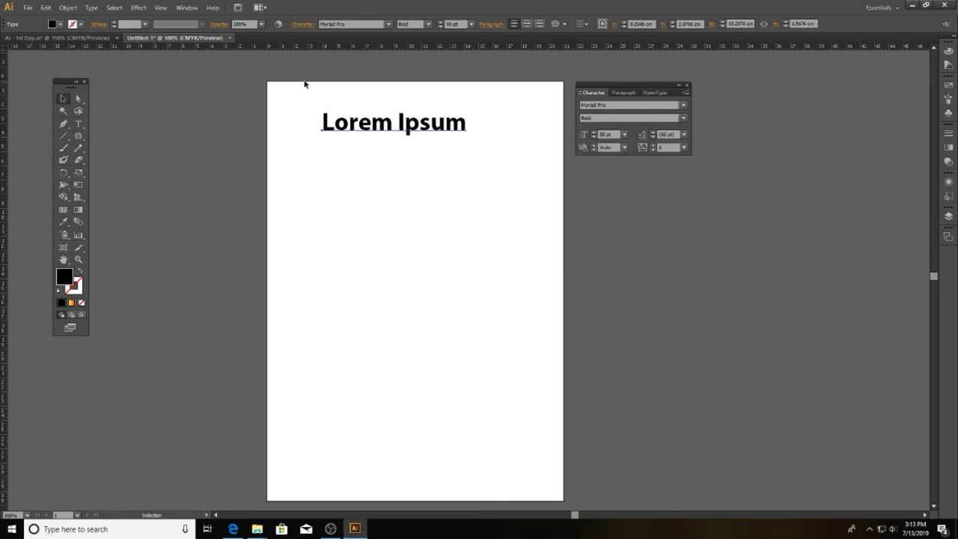
Step: Cycle through font families from Blackoak Std and Californian FB to settle on Century
left_click(602, 105)
type("n")
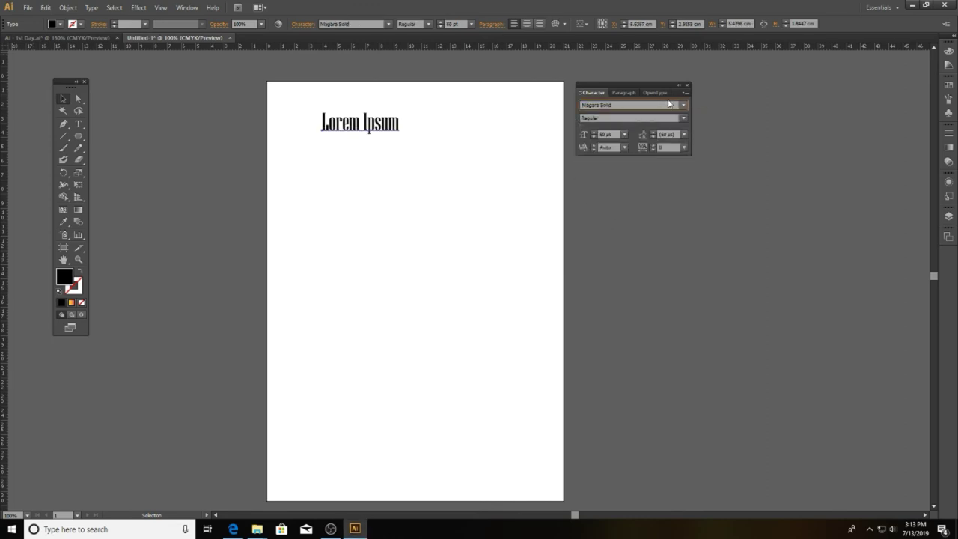
left_click(683, 105)
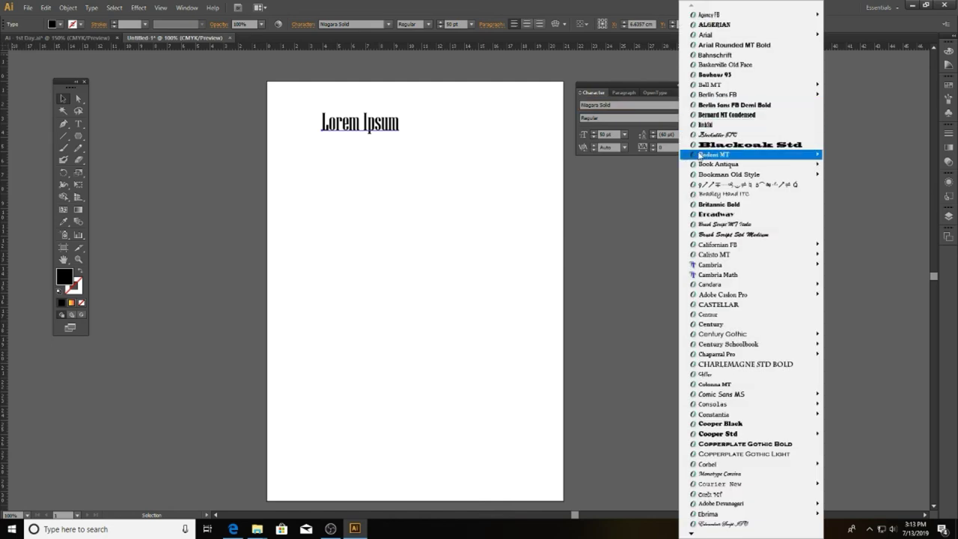
left_click(749, 147)
key("Down")
key("Down")
key("Down")
key("Down")
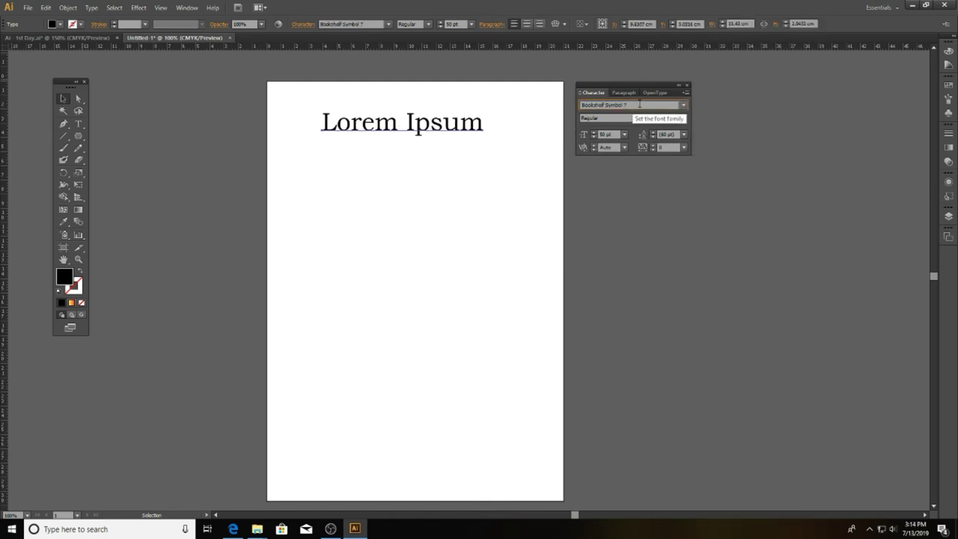
key("Down")
key("Down")
key("Down")
key("Down")
key("Down")
key("Down")
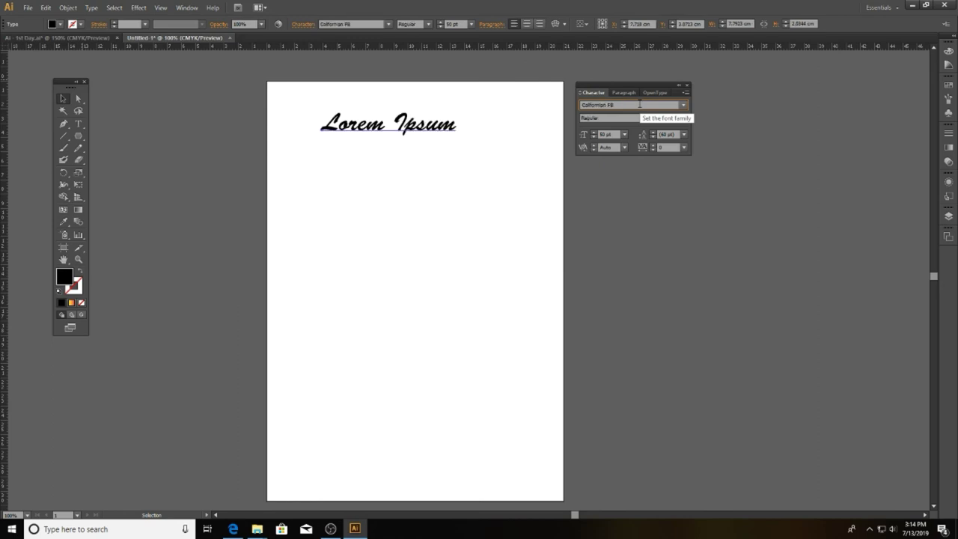
key("Down")
key("Down")
key("Down")
key("Down")
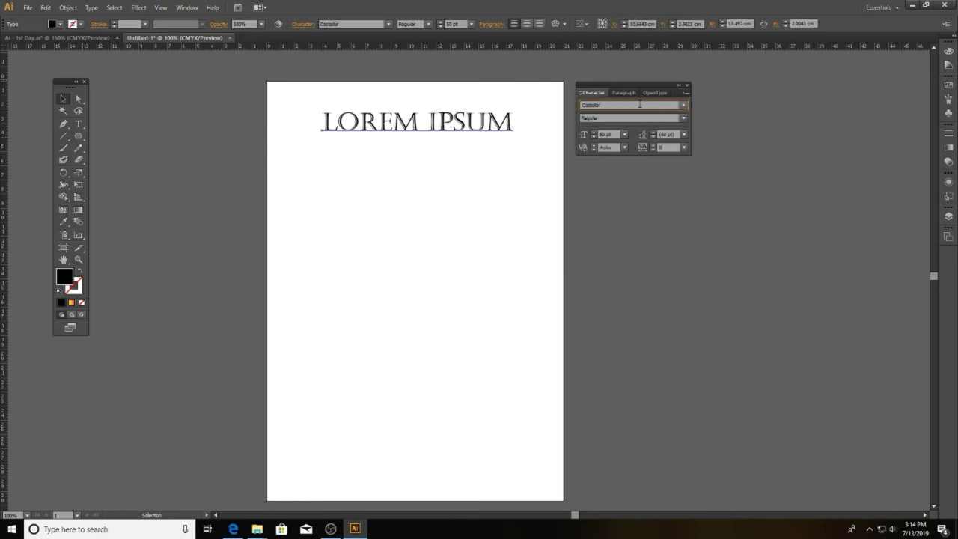
key("Down")
key("Down")
key("Return")
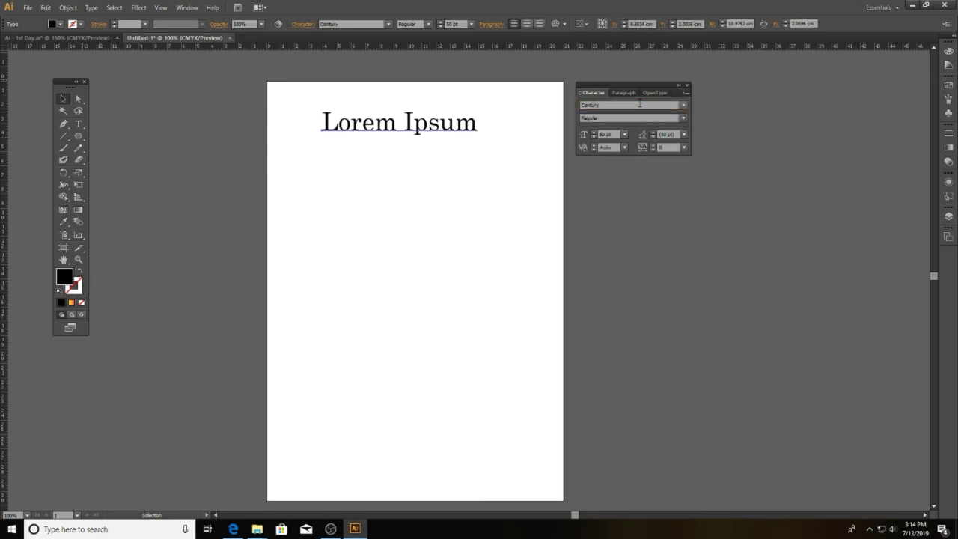
Step: Make the Lorem Ipsum heading blue from the Fill swatches
left_click(623, 92)
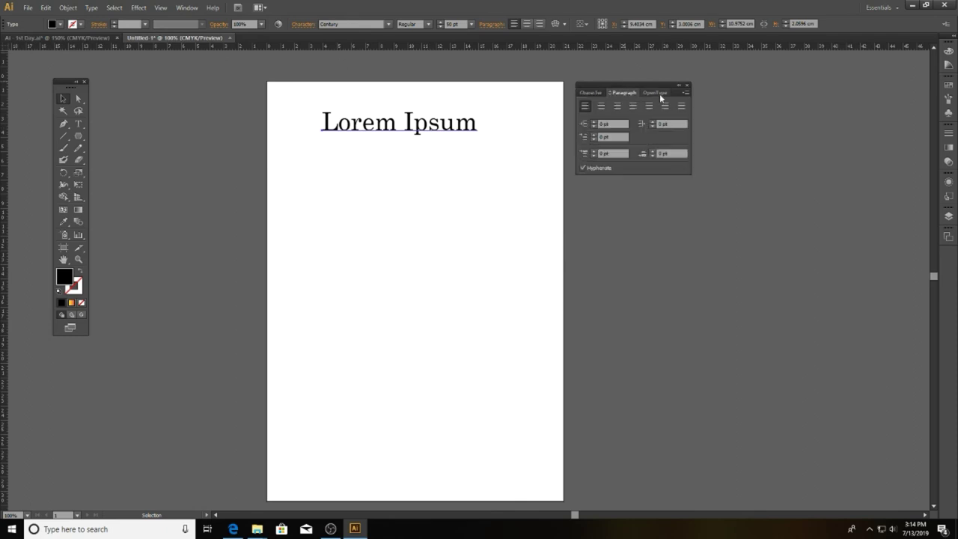
left_click(660, 92)
left_click(591, 92)
left_click(59, 23)
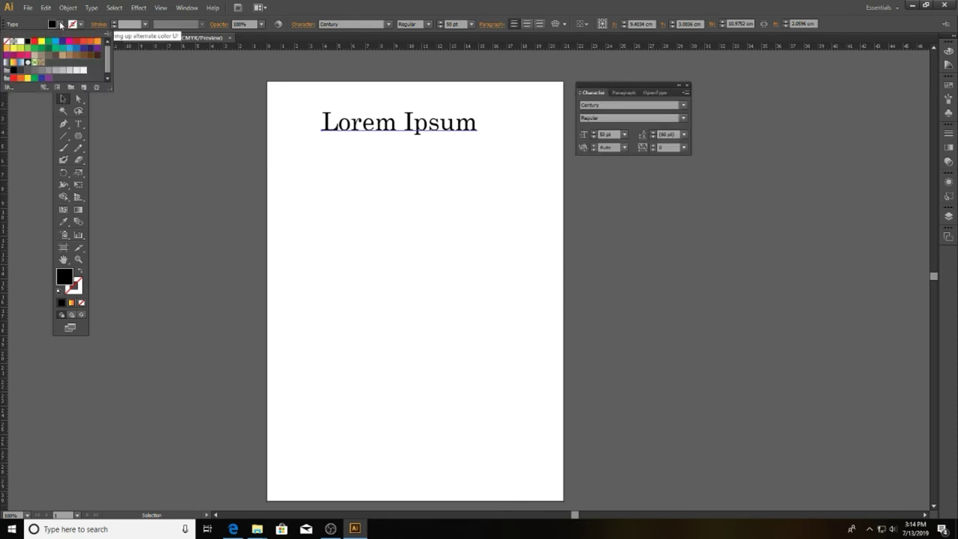
left_click(56, 42)
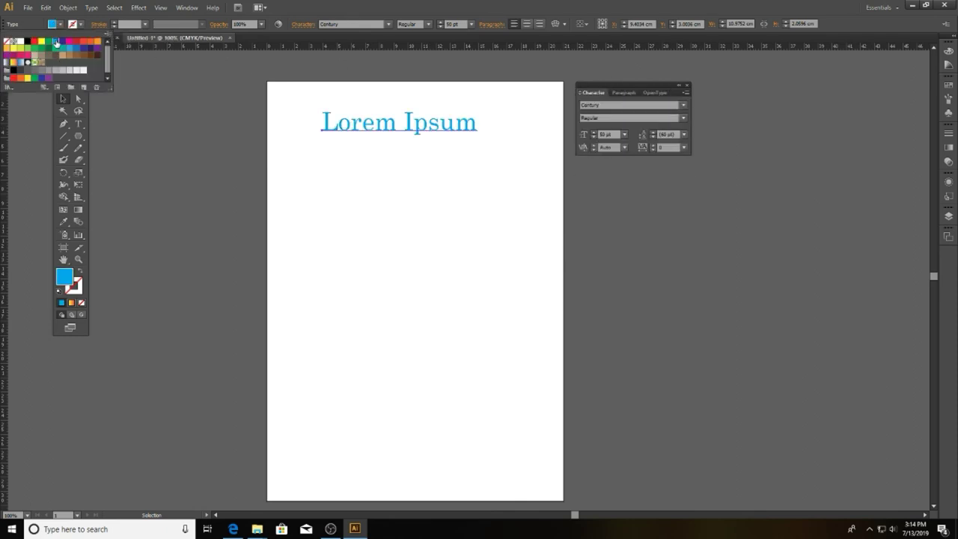
Step: Copy the heading onto a new line below it and size that line at 20 pt
double_click(394, 125)
double_click(408, 122)
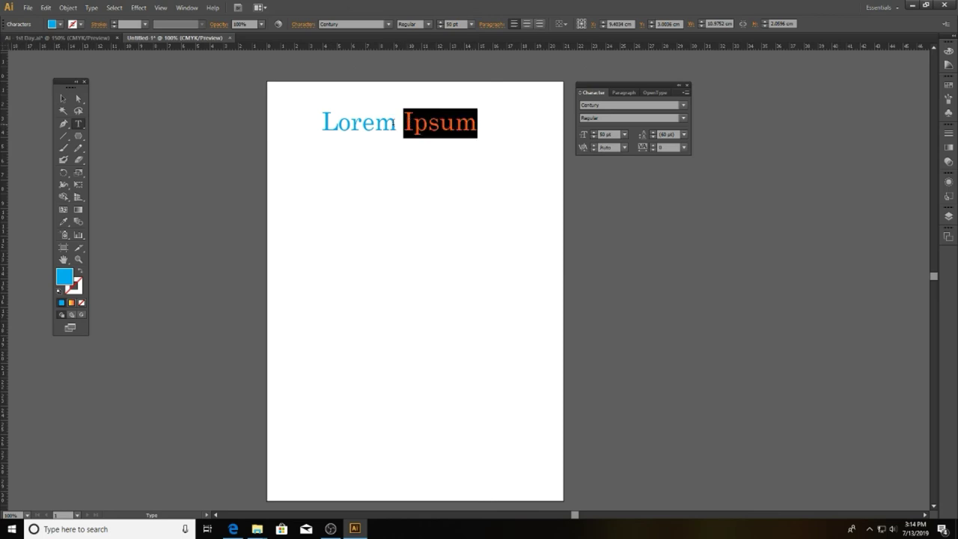
left_click_drag(408, 122, 323, 128)
key("ctrl+c")
left_click(478, 122)
key("Return")
key("ctrl+v")
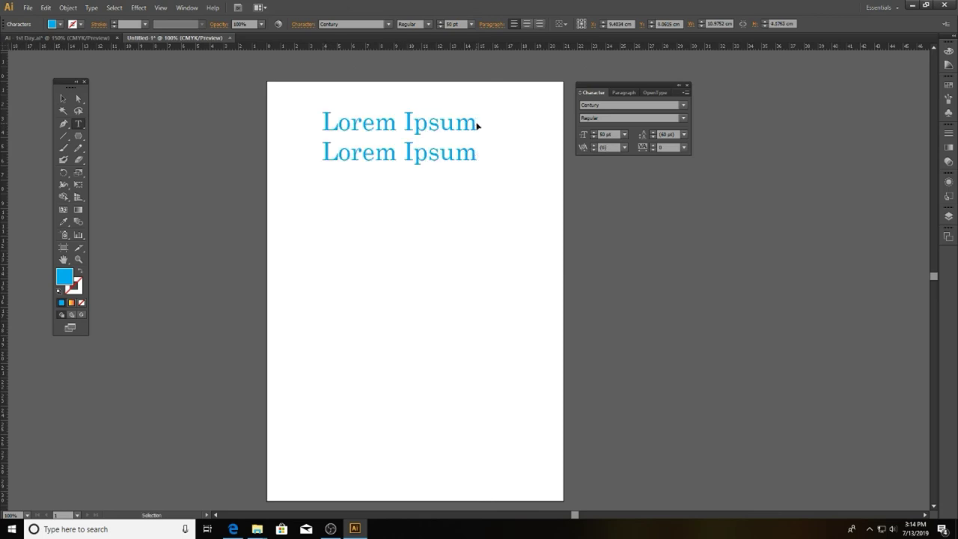
left_click_drag(478, 153, 326, 152)
double_click(606, 134)
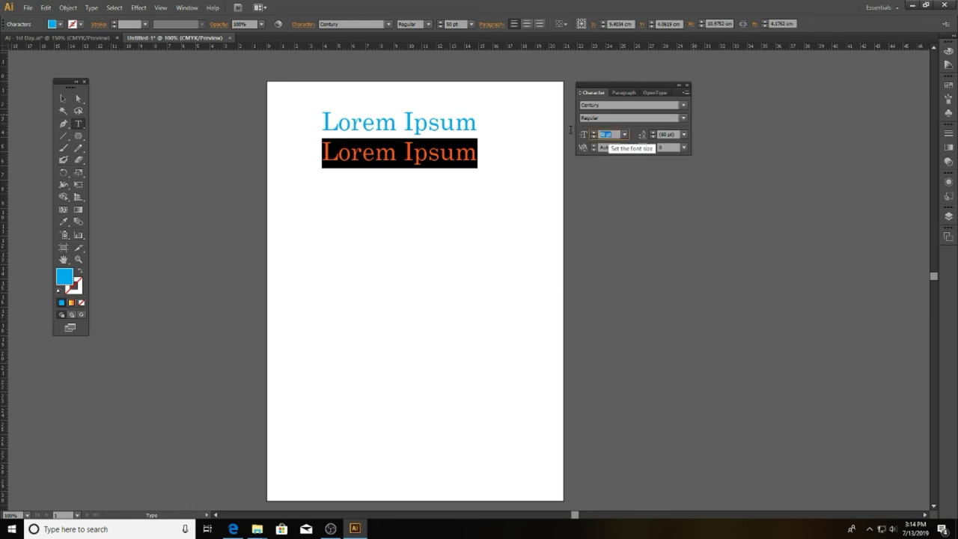
type("20")
key("Return")
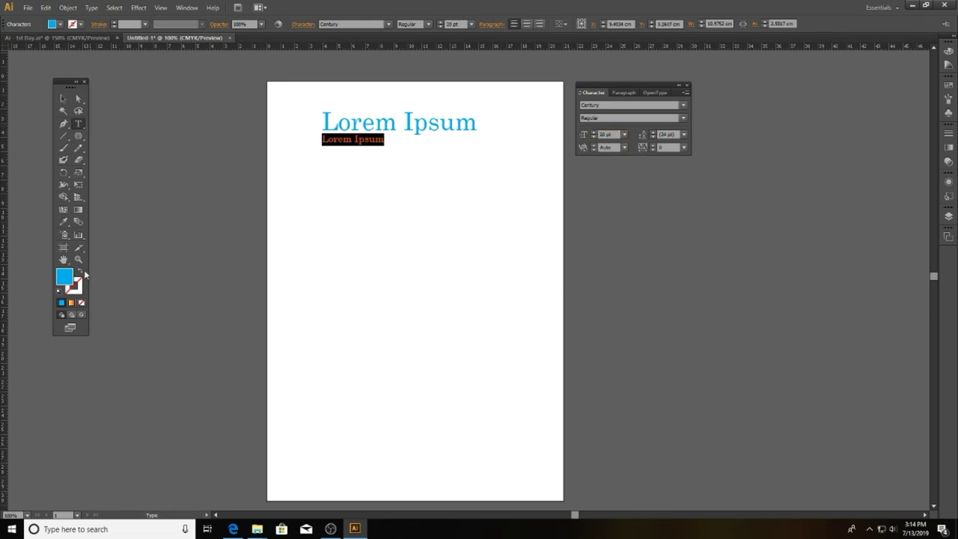
Step: Colour the new 20 pt line black
double_click(64, 276)
left_click(772, 264)
key("Return")
left_click(63, 98)
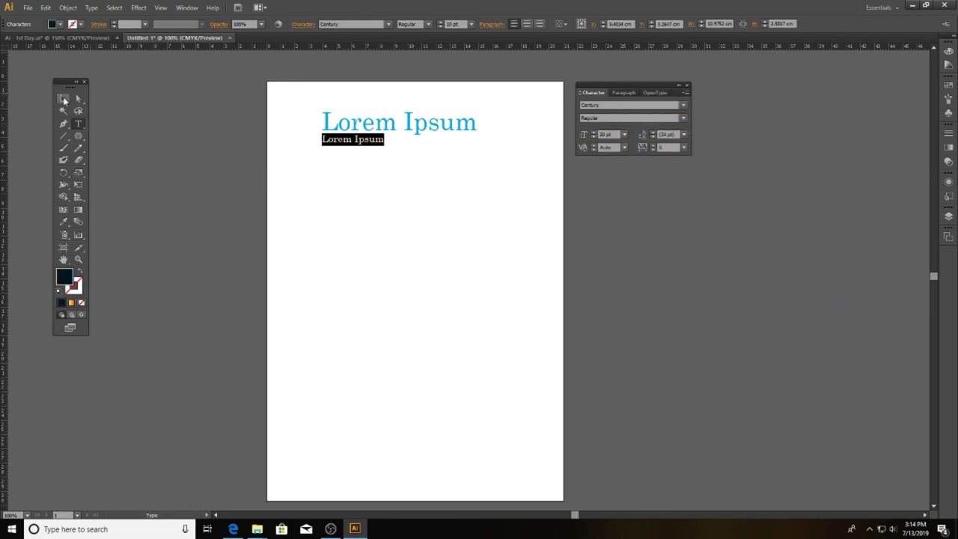
left_click(373, 147)
Step: Extend the line to three Lorem Ipsum phrases and paste copies to build eight body lines
double_click(385, 140)
key("ctrl+v")
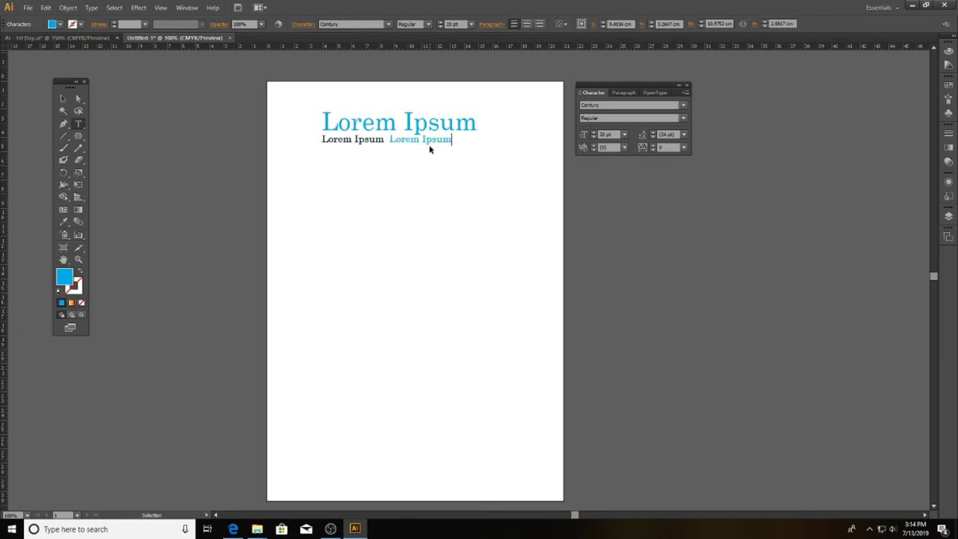
key("ctrl+v")
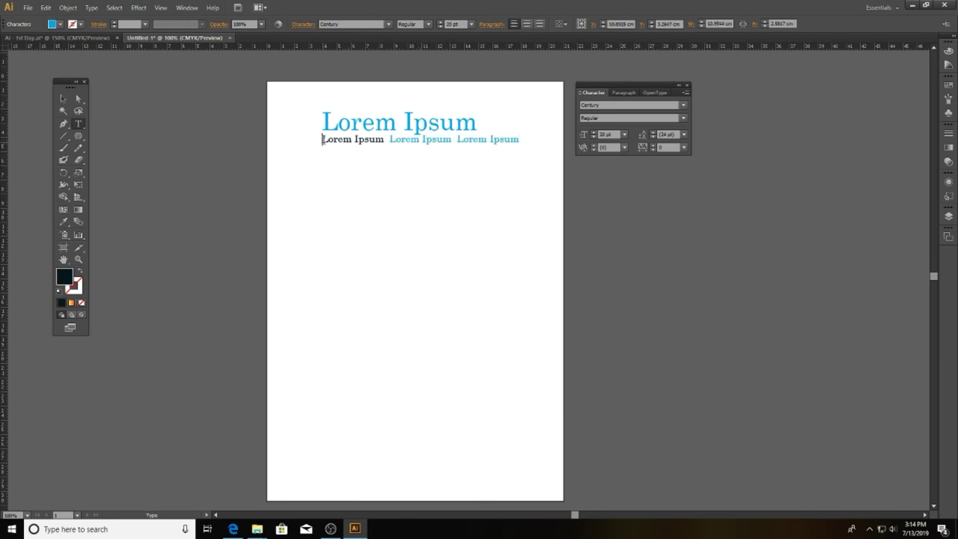
left_click_drag(516, 141, 301, 141)
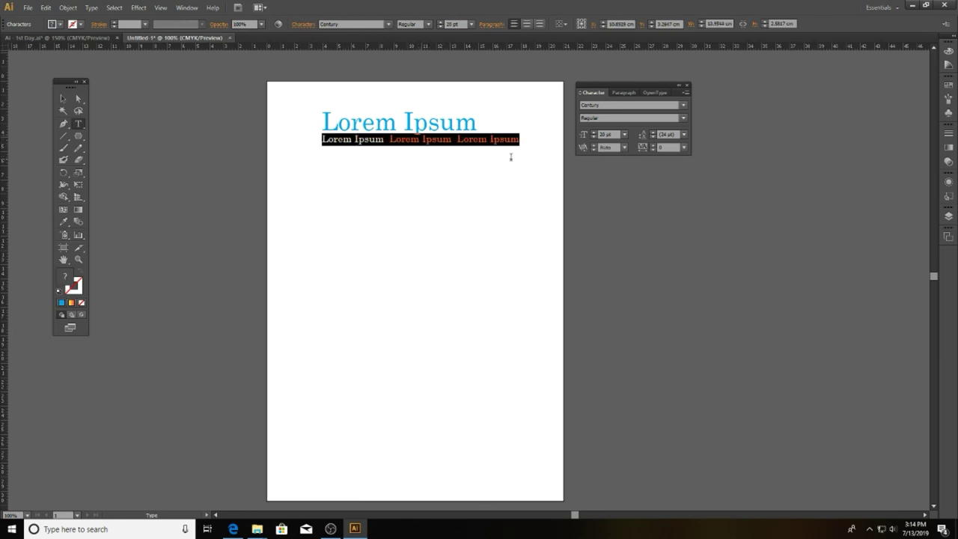
left_click(518, 140)
key("ctrl+v")
key("ctrl+v")
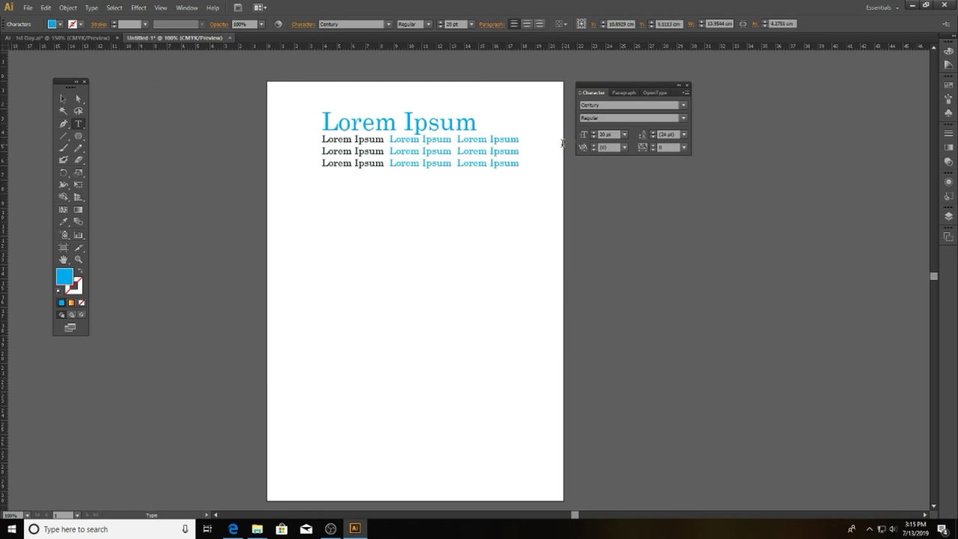
key("ctrl+v")
key("ctrl+v")
key("ctrl+v")
key("ctrl+v")
key("ctrl+v")
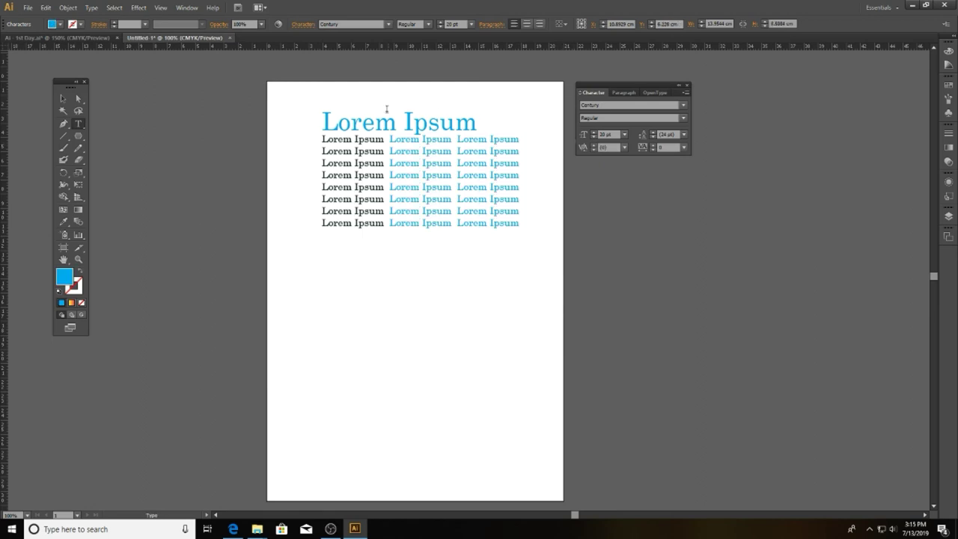
key("ctrl+a")
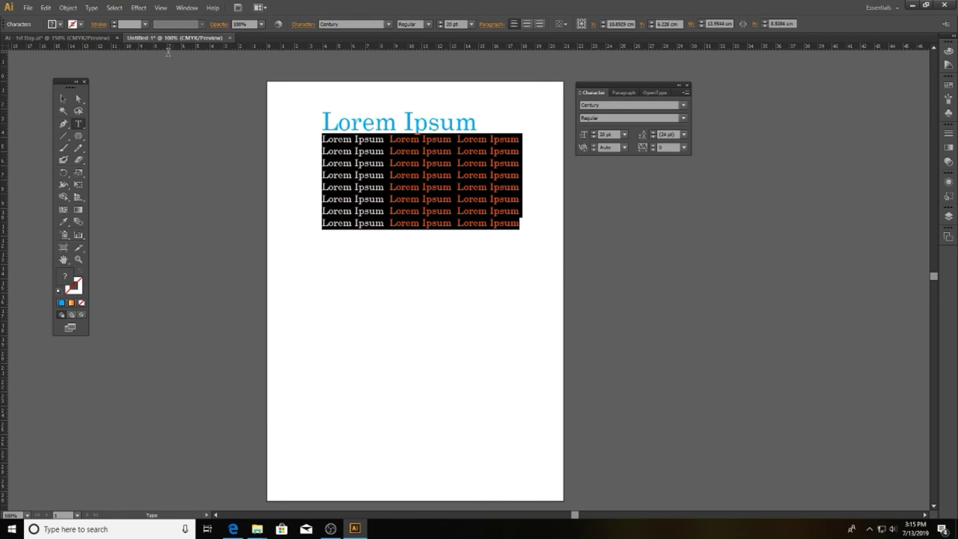
Step: Make the body text black at 18 pt
double_click(66, 281)
left_click(775, 265)
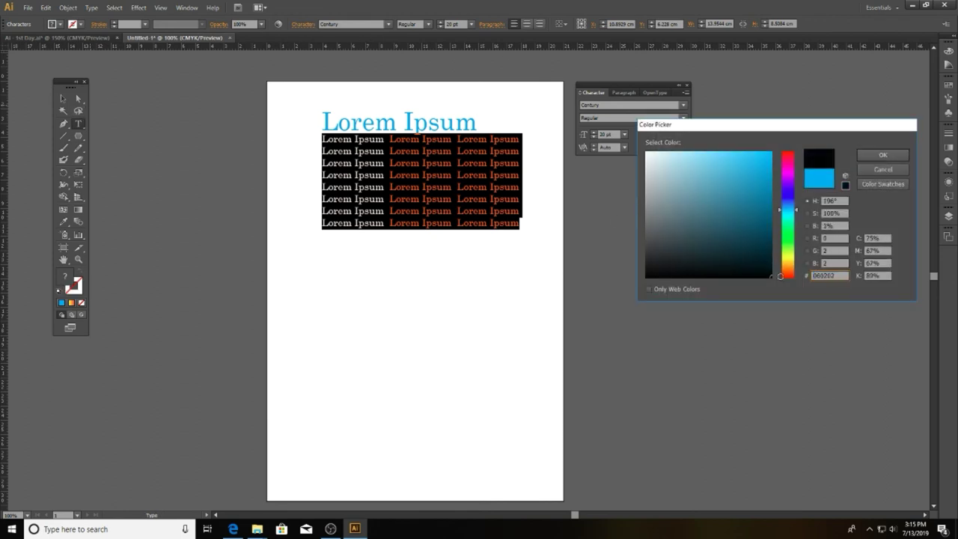
left_click(853, 157)
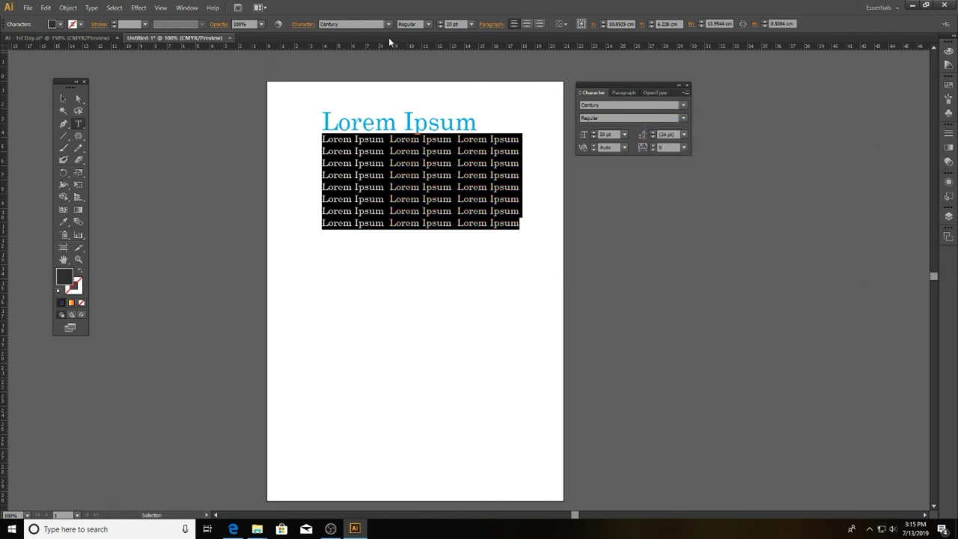
left_click(440, 27)
left_click(441, 27)
left_click(441, 27)
left_click(624, 92)
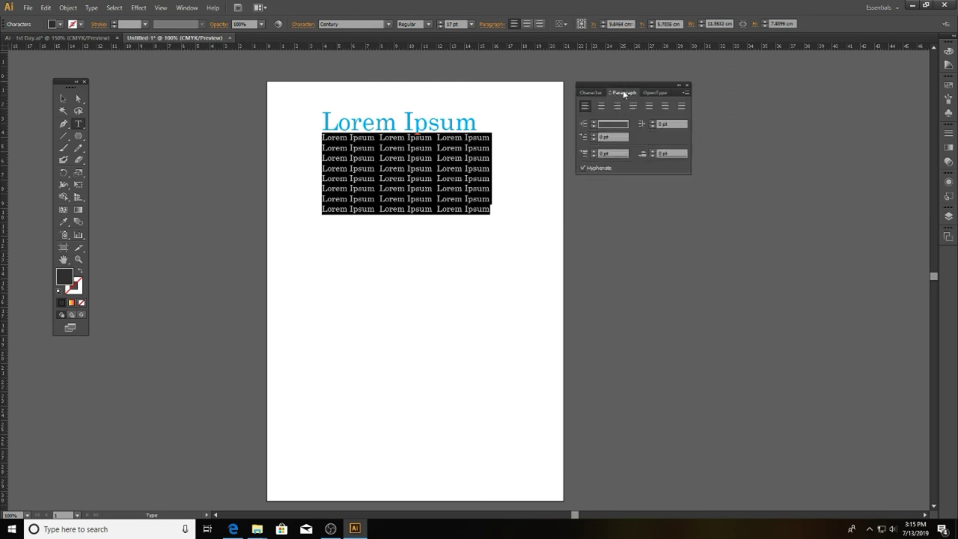
left_click(591, 93)
left_click(593, 132)
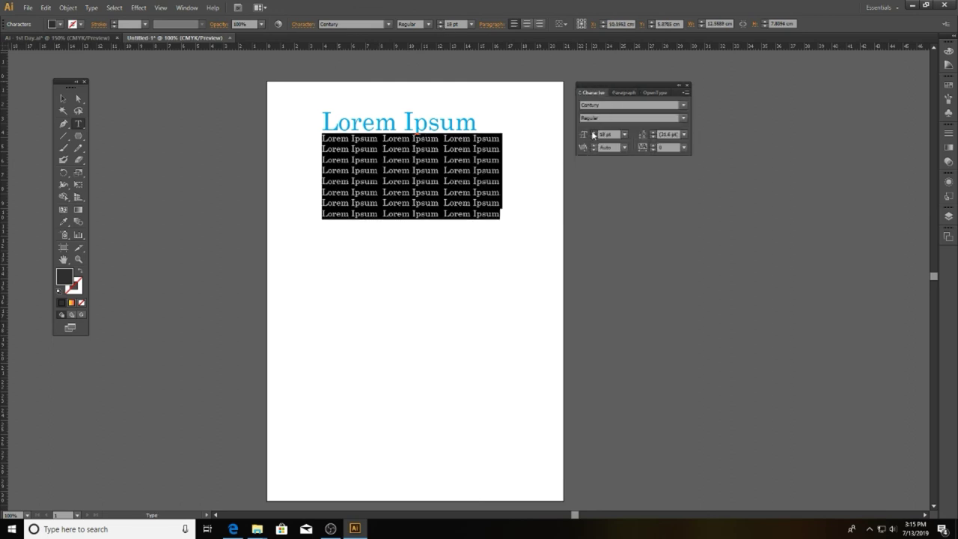
left_click(594, 132)
left_click(593, 138)
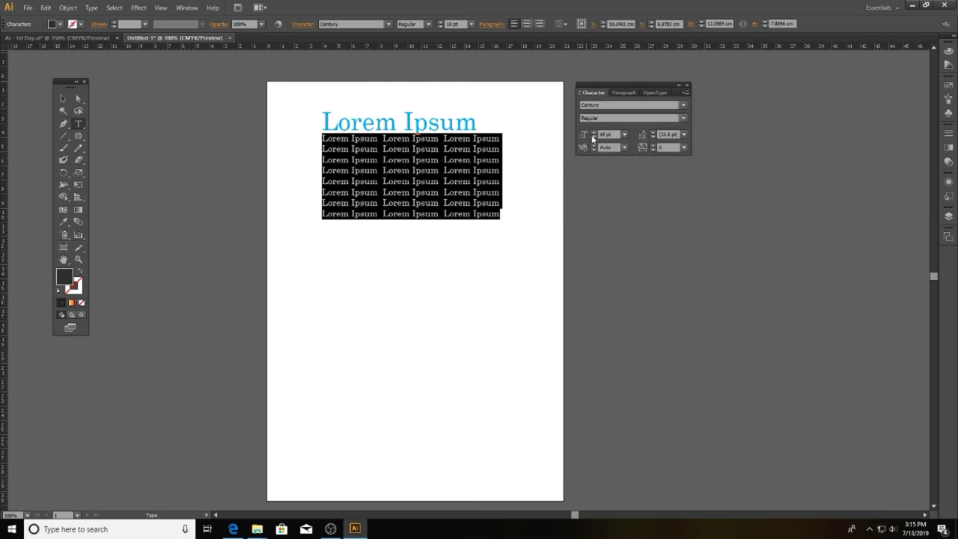
Step: Set the body line spacing to 24 pt
left_click(652, 133)
left_click(652, 133)
left_click(652, 132)
left_click(652, 132)
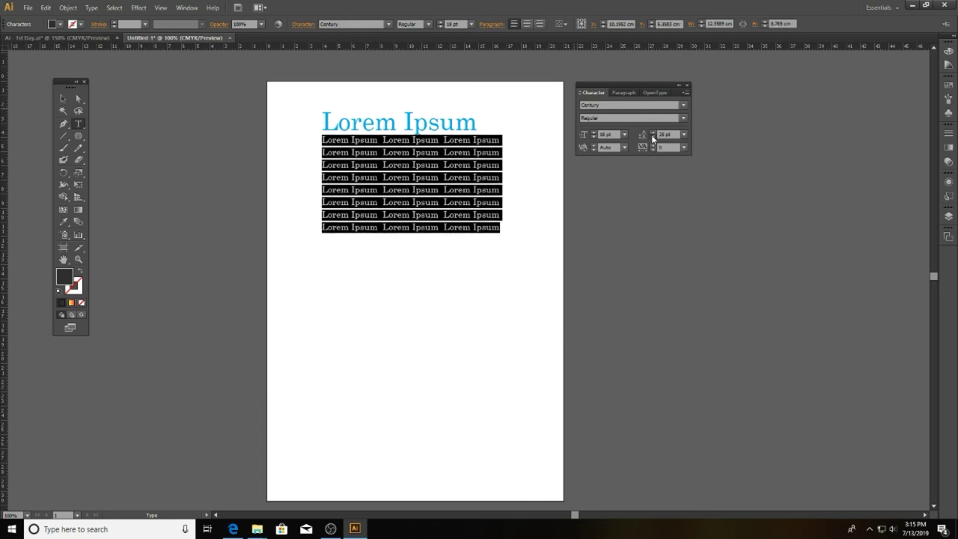
left_click(651, 138)
left_click(652, 138)
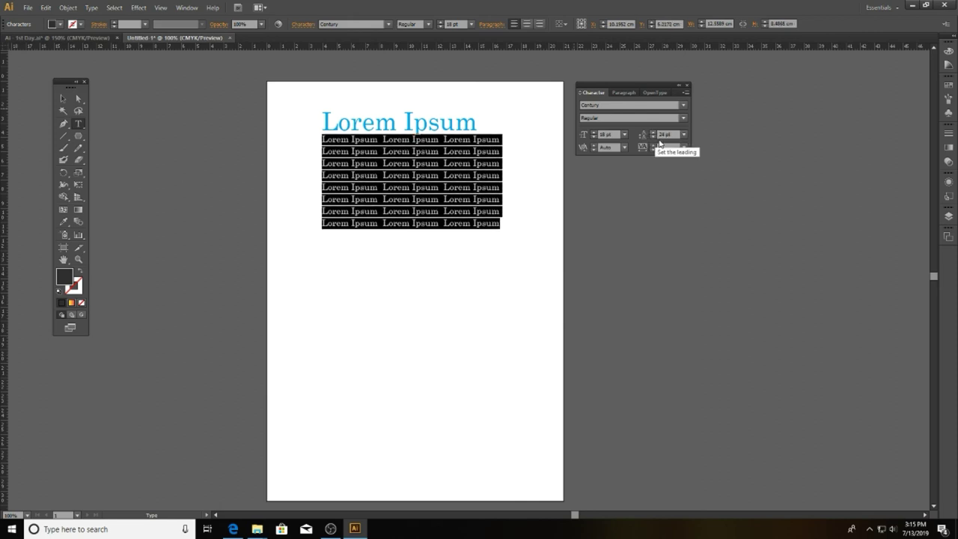
Step: Push the body down a line and split it into two four-line paragraphs
left_click(476, 124)
key("Return")
left_click_drag(322, 168, 522, 280)
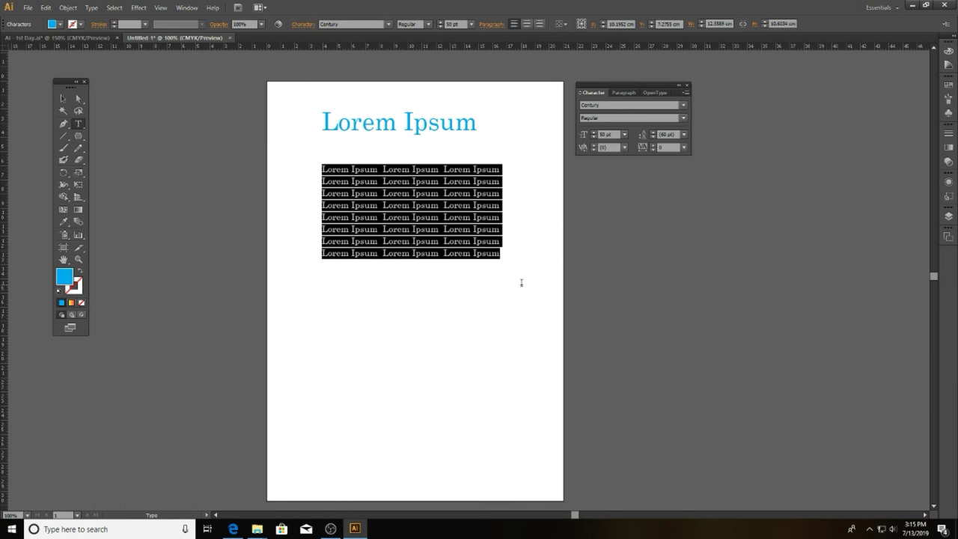
left_click(439, 193)
key("Return")
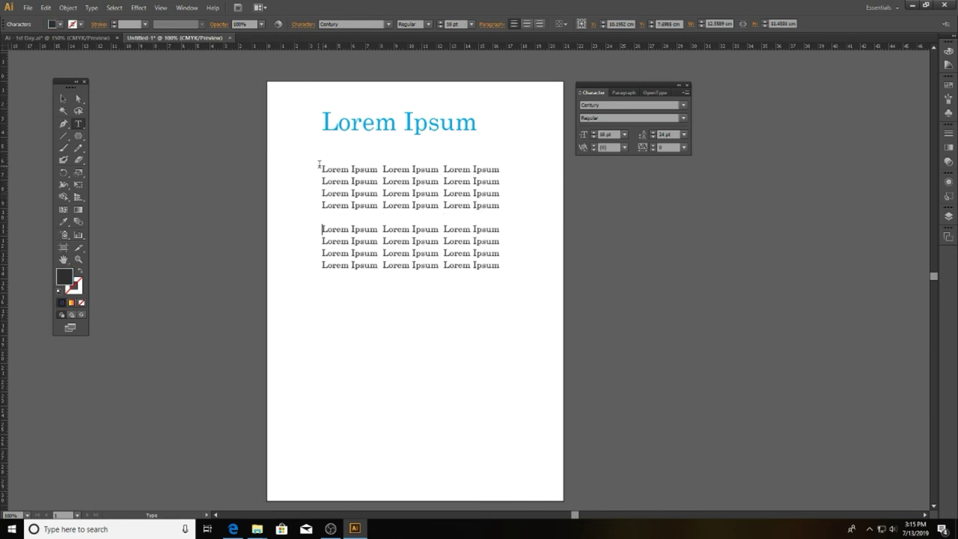
Step: Give the first four body lines 28 pt leading
left_click_drag(320, 165, 526, 199)
left_click(652, 133)
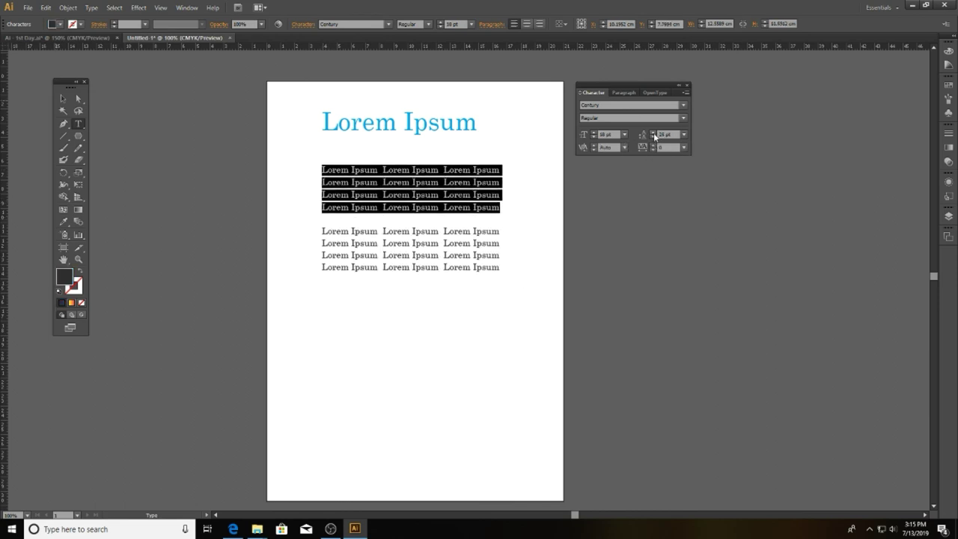
left_click(653, 134)
left_click(653, 134)
left_click(652, 133)
left_click(653, 138)
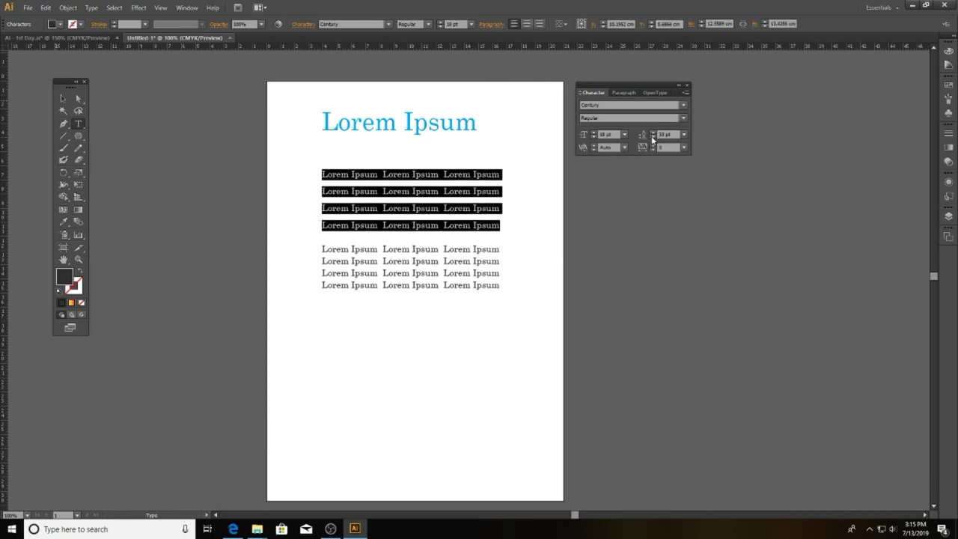
left_click(652, 139)
Step: Try letter spacing of about 60 on those lines, then reset it to 0
left_click(653, 145)
left_click(654, 145)
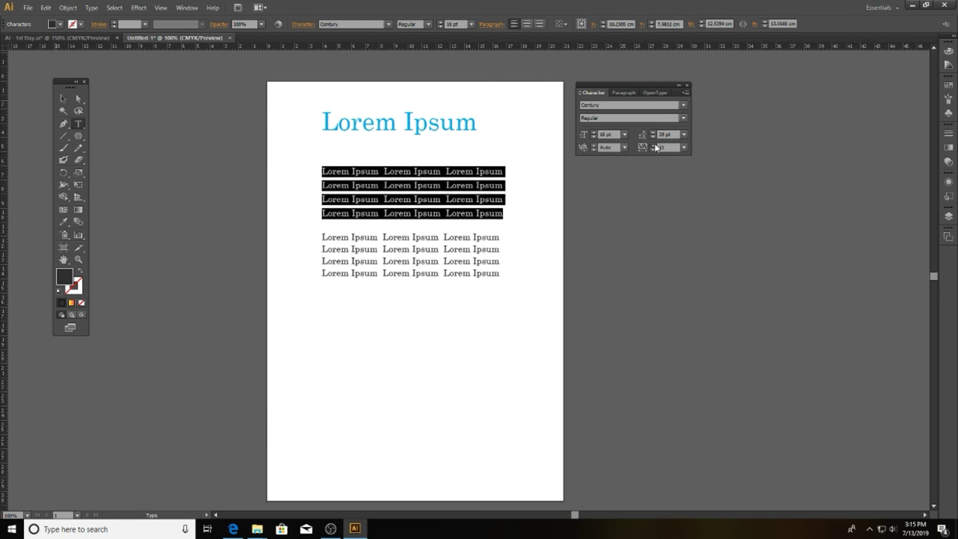
left_click(654, 144)
left_click(653, 144)
left_click(654, 144)
left_click(653, 144)
left_click(653, 145)
left_click(654, 145)
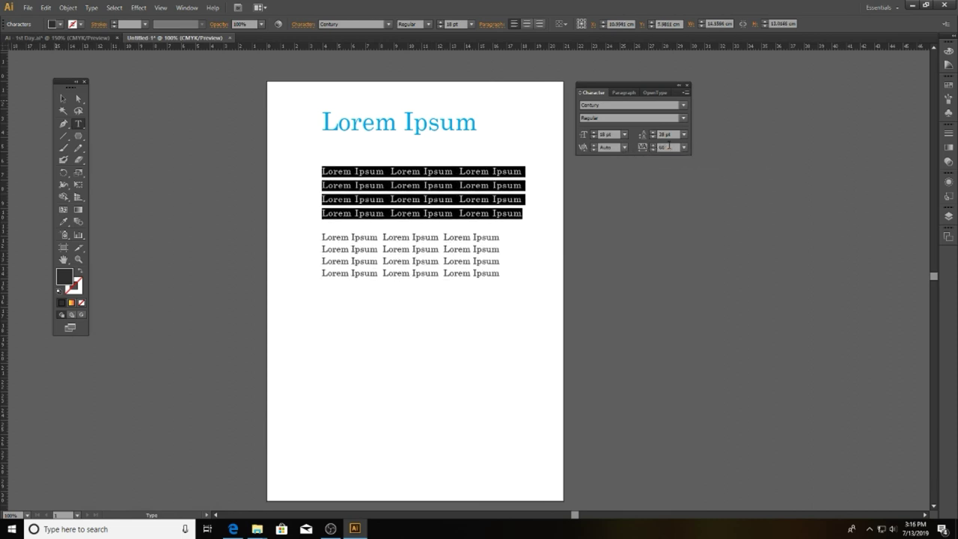
type("0")
key("Return")
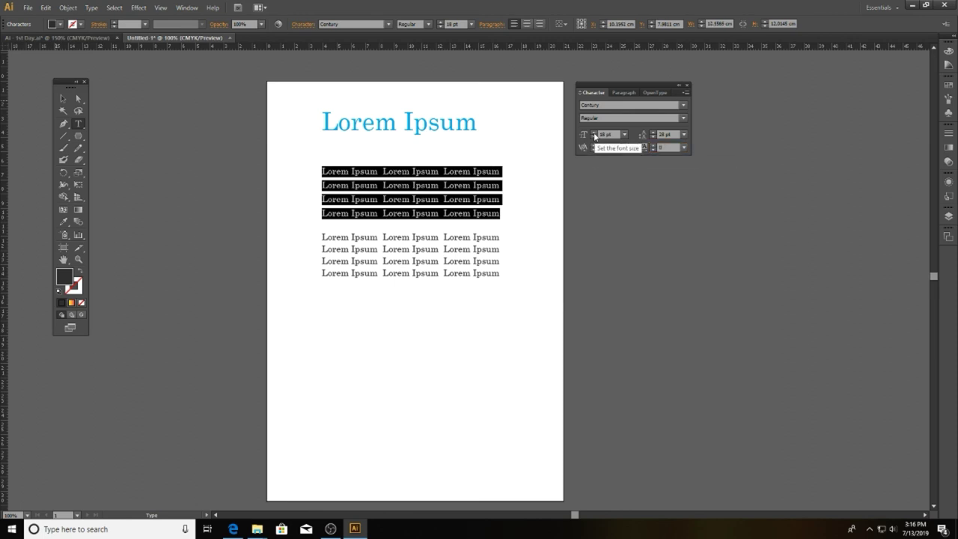
Step: Test a larger size and kerning on the lines, keeping them at 18 pt
left_click(595, 133)
left_click(594, 133)
left_click(594, 134)
left_click(594, 137)
left_click(594, 137)
left_click(594, 137)
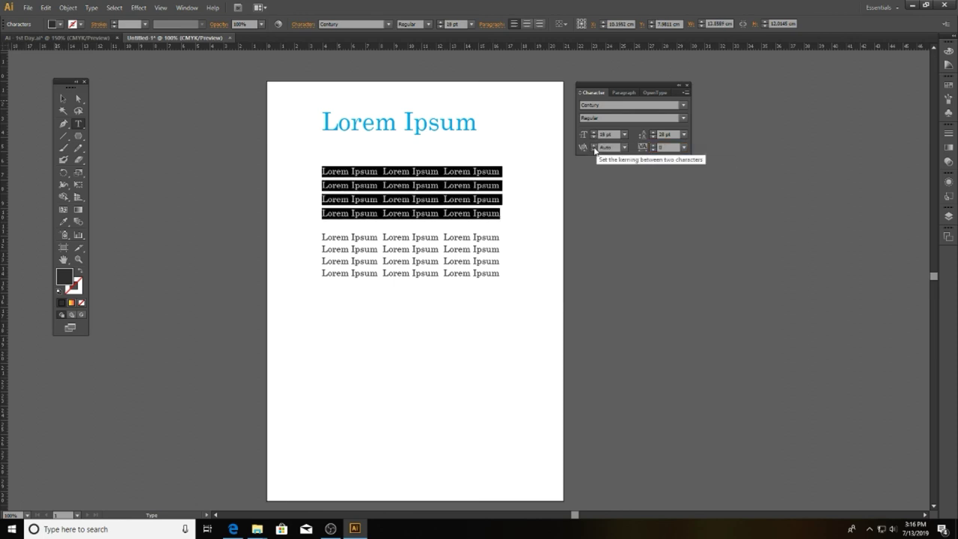
left_click(593, 148)
key("Return")
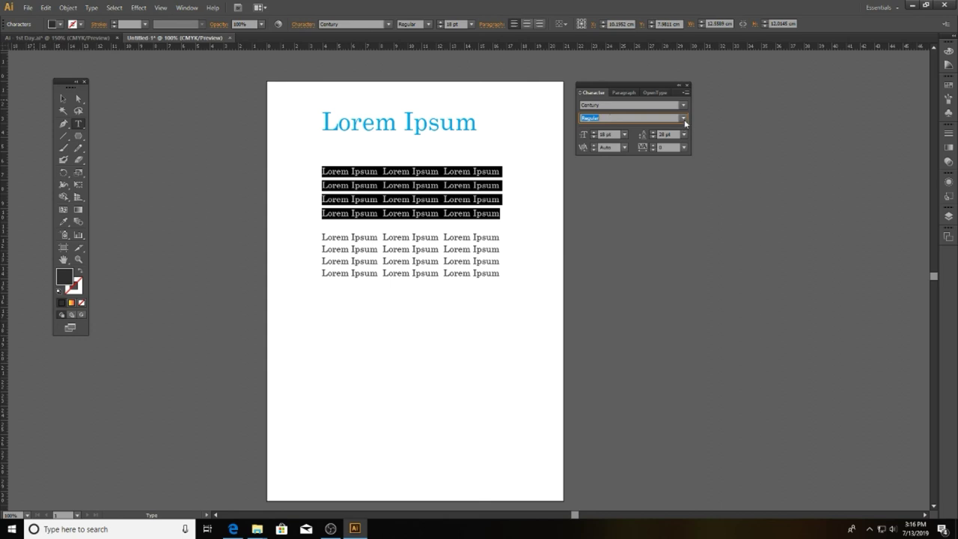
left_click(624, 92)
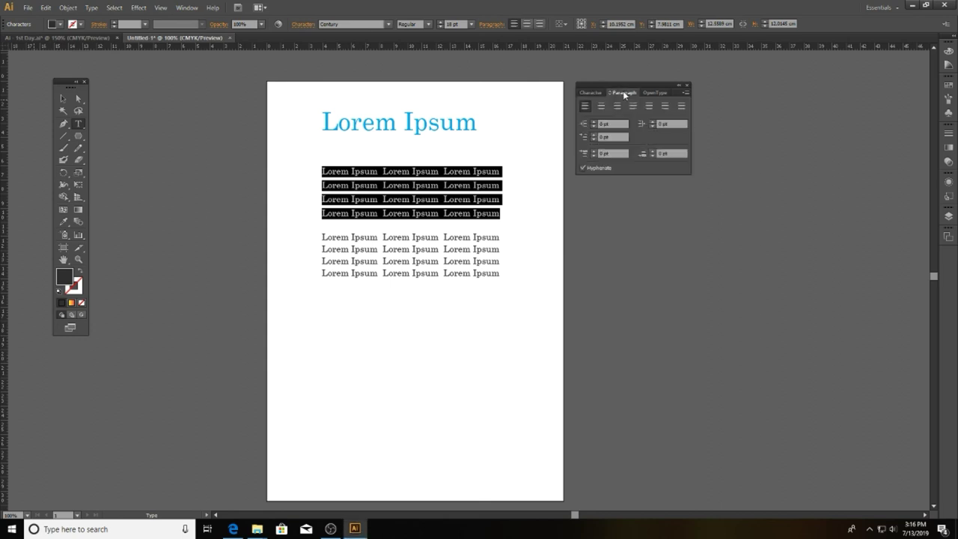
Step: Delete some Lorem Ipsum words from body lines in both paragraphs
left_click(372, 176)
left_click_drag(385, 185, 452, 185)
key("BackSpace")
left_click_drag(368, 213, 406, 213)
key("BackSpace")
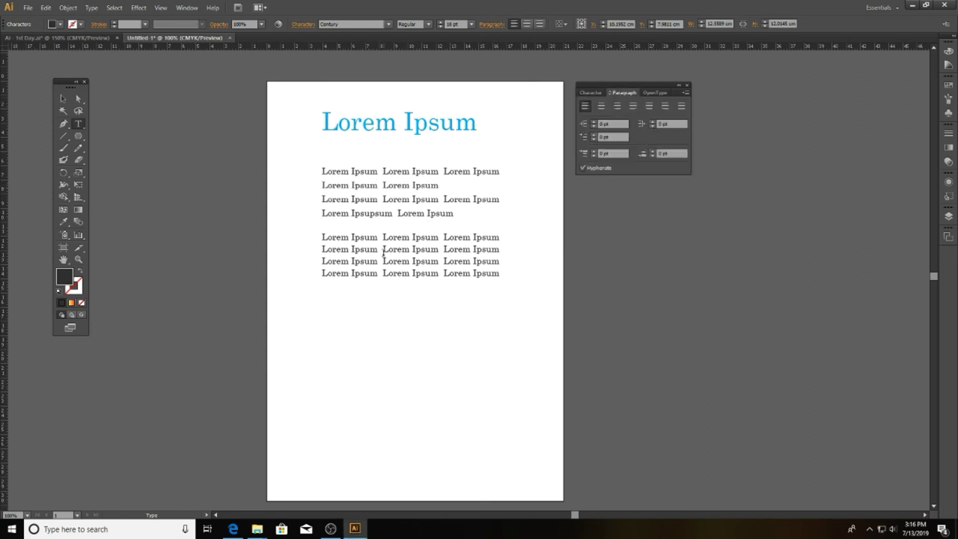
mouse_move(369, 261)
left_mouse_down()
mouse_move(444, 261)
mouse_move(447, 237)
left_mouse_up()
key("BackSpace")
key("BackSpace")
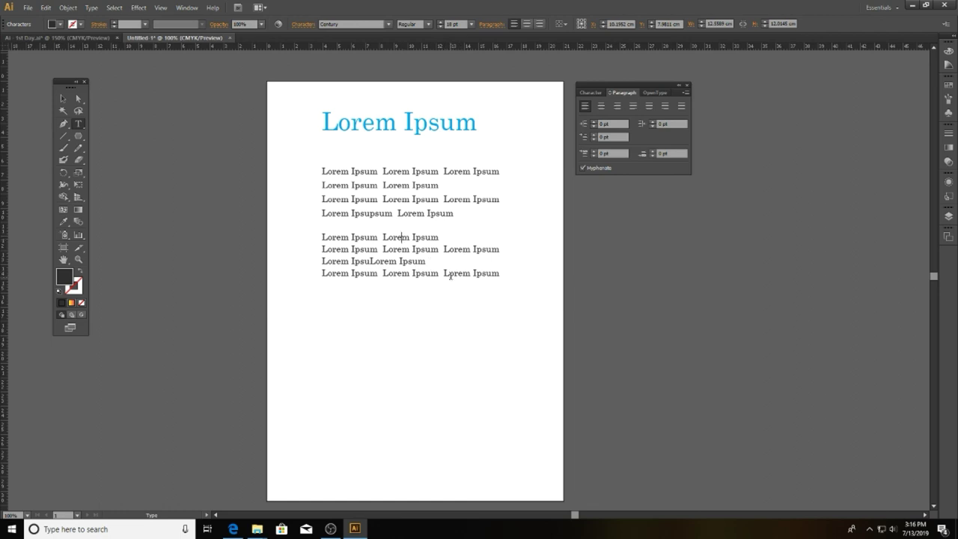
left_click_drag(454, 273, 494, 274)
key("BackSpace")
Step: Try centre and right alignment on the whole text block, shifting it right
key("ctrl+a")
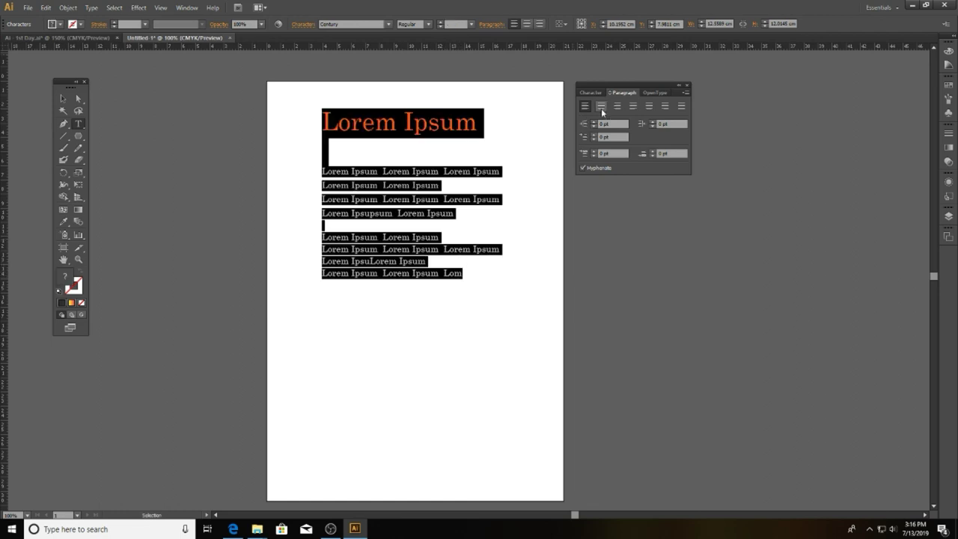
left_click(601, 106)
key("Escape")
left_click_drag(359, 131, 454, 131)
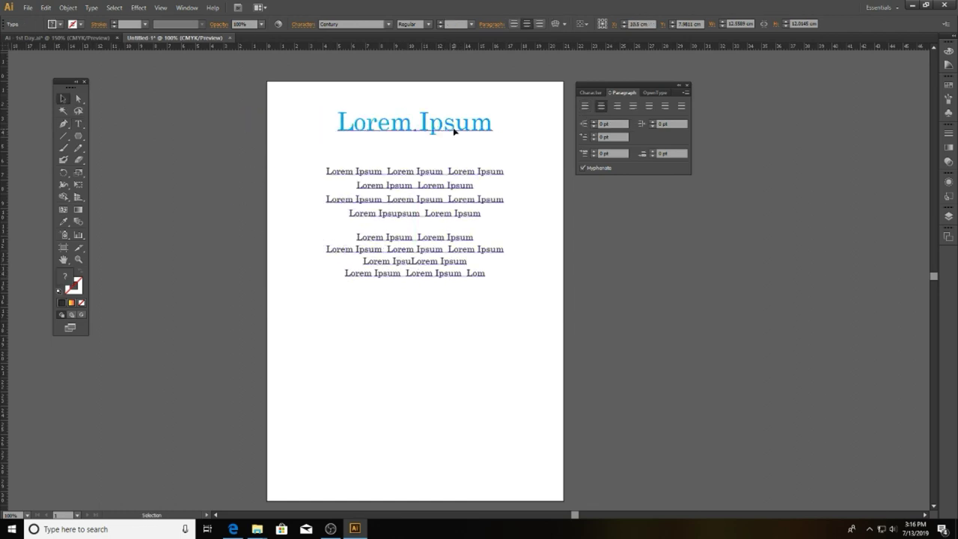
triple_click(453, 131)
key("ctrl+a")
left_click(617, 105)
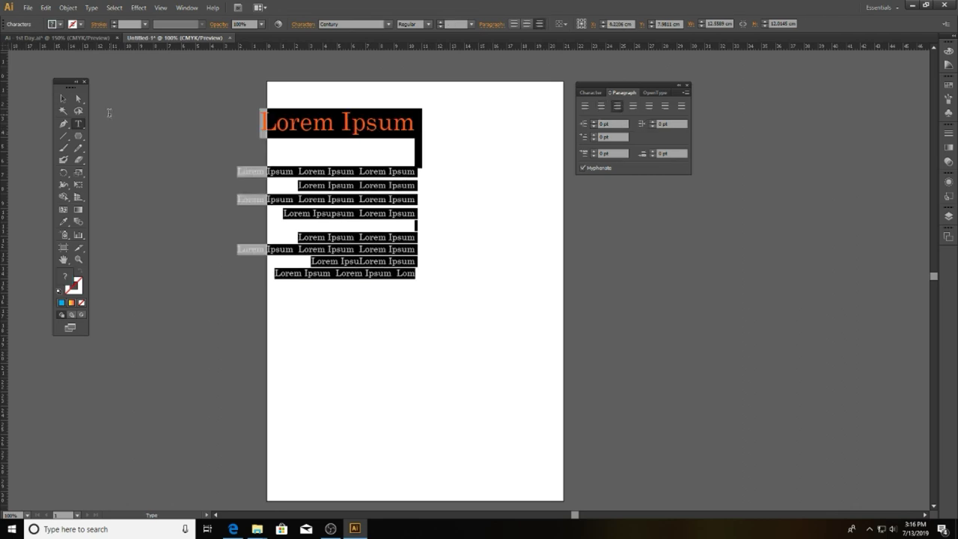
key("Escape")
left_click_drag(349, 130, 428, 133)
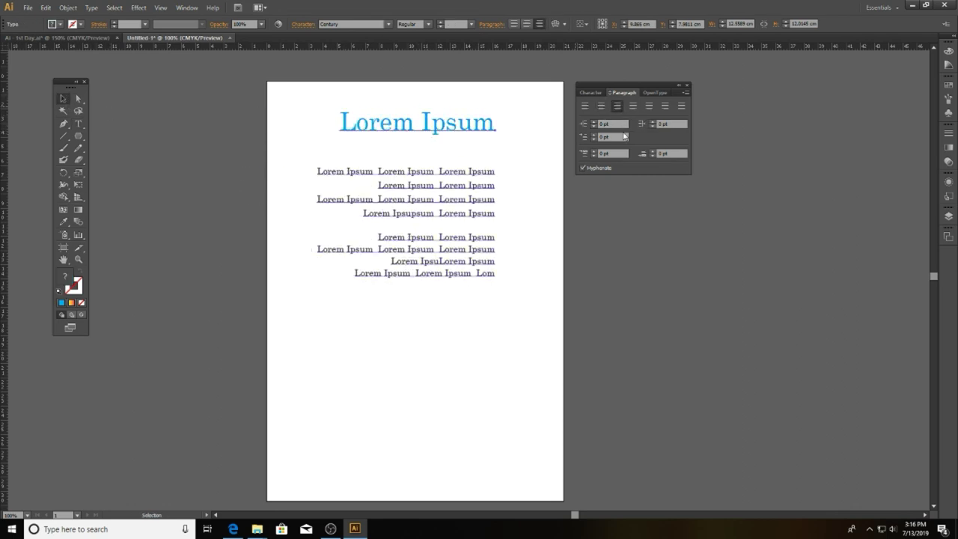
Step: Try justifying with the last line left, then right, moving the block back onto the page
triple_click(493, 125)
key("ctrl+a")
left_click(633, 105)
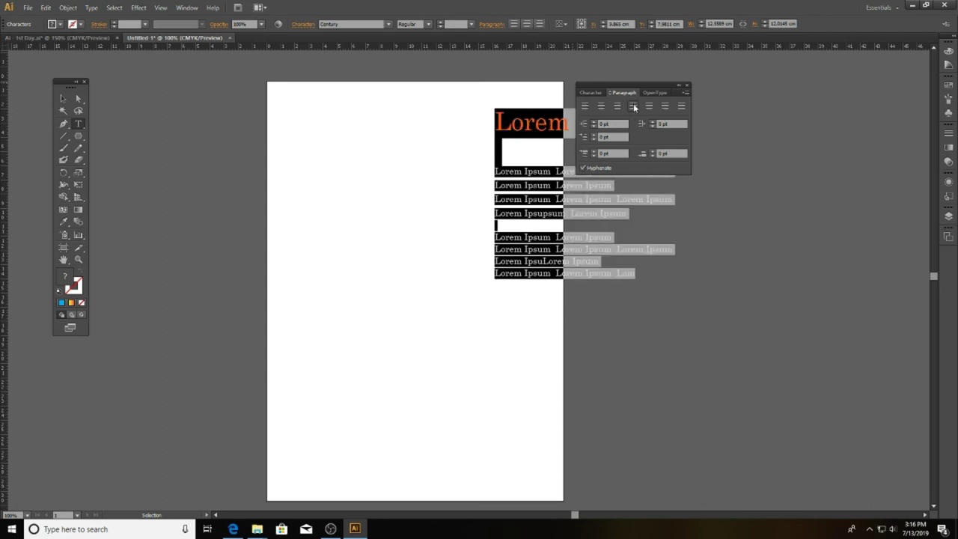
key("Escape")
left_click_drag(514, 127, 343, 128)
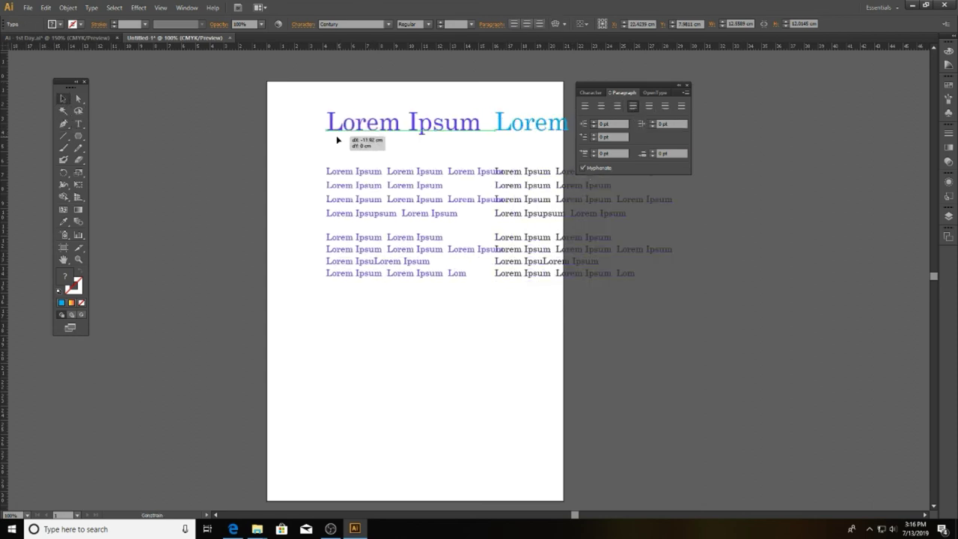
triple_click(455, 172)
key("ctrl+a")
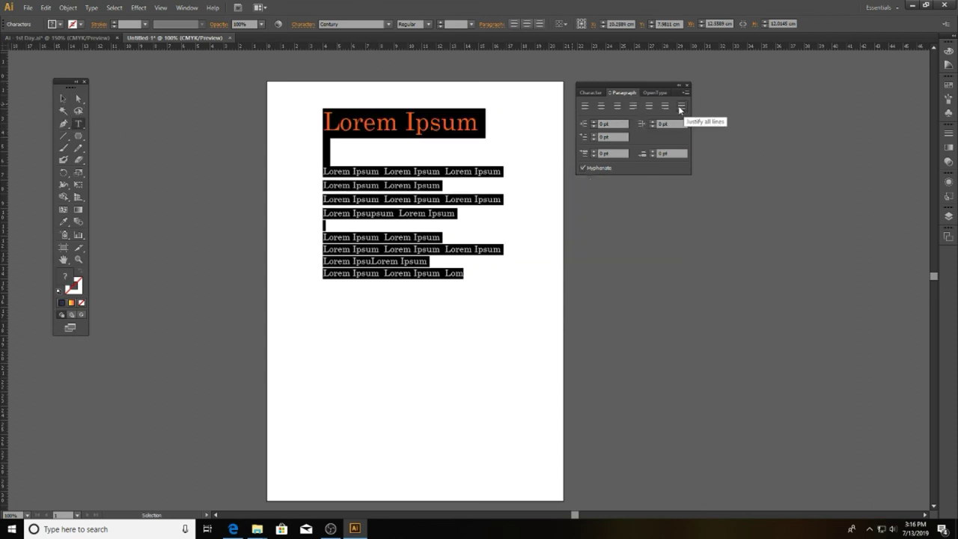
left_click(664, 107)
key("Escape")
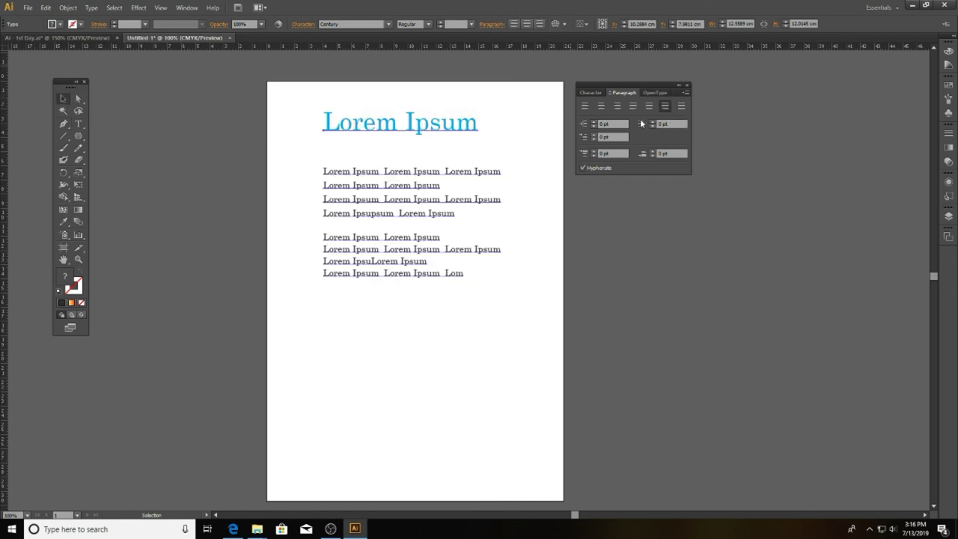
Step: Try full justification and centring, finishing with Align left
left_click(632, 106)
triple_click(392, 178)
key("ctrl+a")
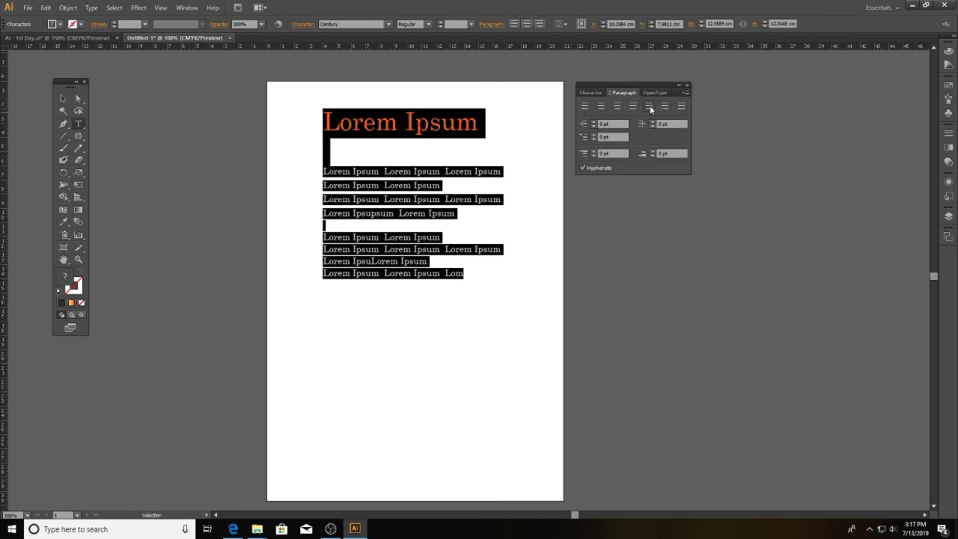
left_click(650, 107)
left_click(601, 105)
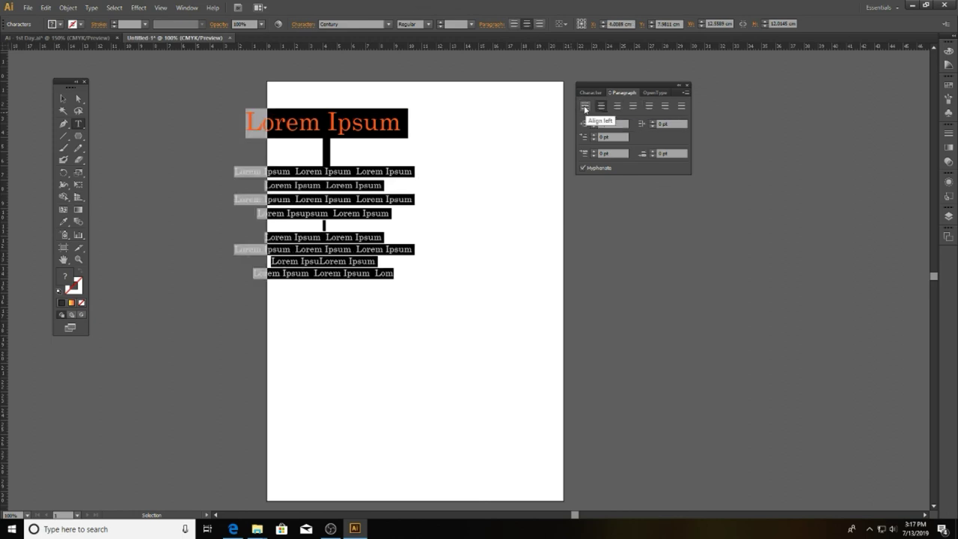
left_click(585, 105)
Step: Try the OpenType figure styles, keep the default, and move the text block down the page
left_click(652, 92)
left_click(631, 106)
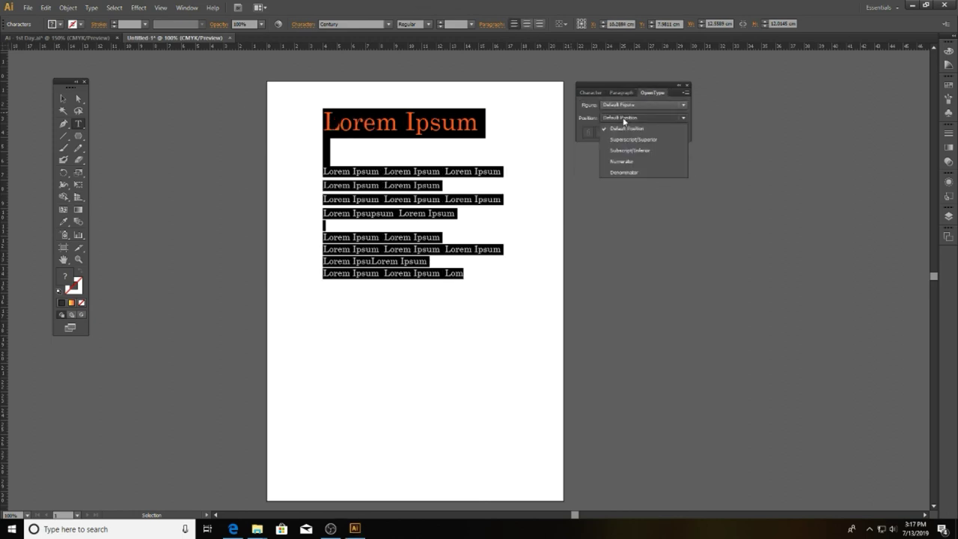
left_click(627, 158)
left_click(618, 106)
left_click(617, 117)
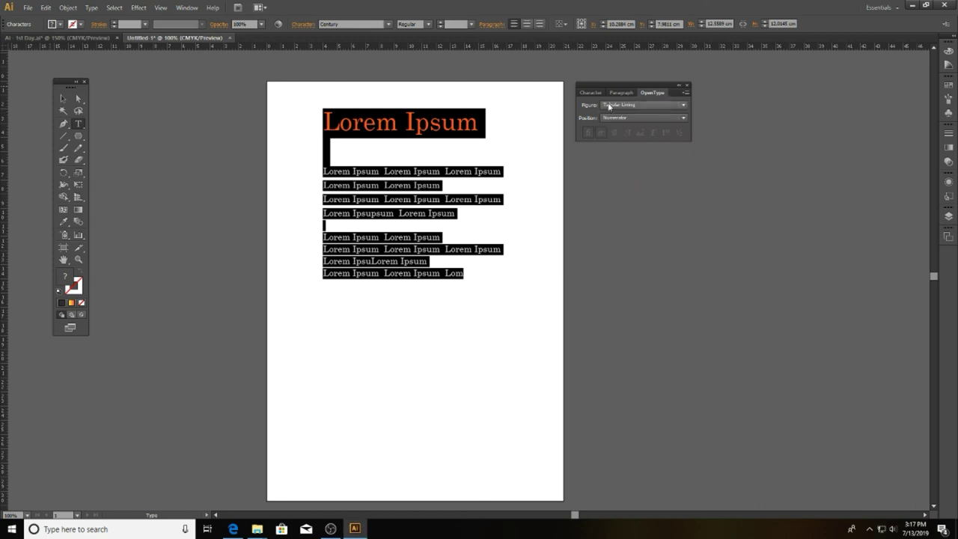
left_click(594, 93)
left_click(62, 99)
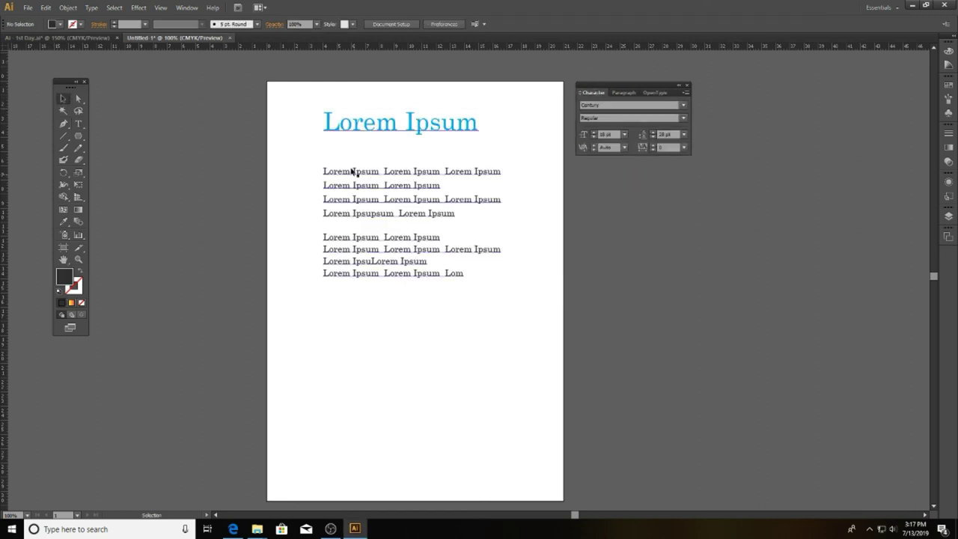
left_click_drag(469, 129, 470, 154)
Step: Select the first two body lines and try a green in the Color Picker without applying it
double_click(322, 196)
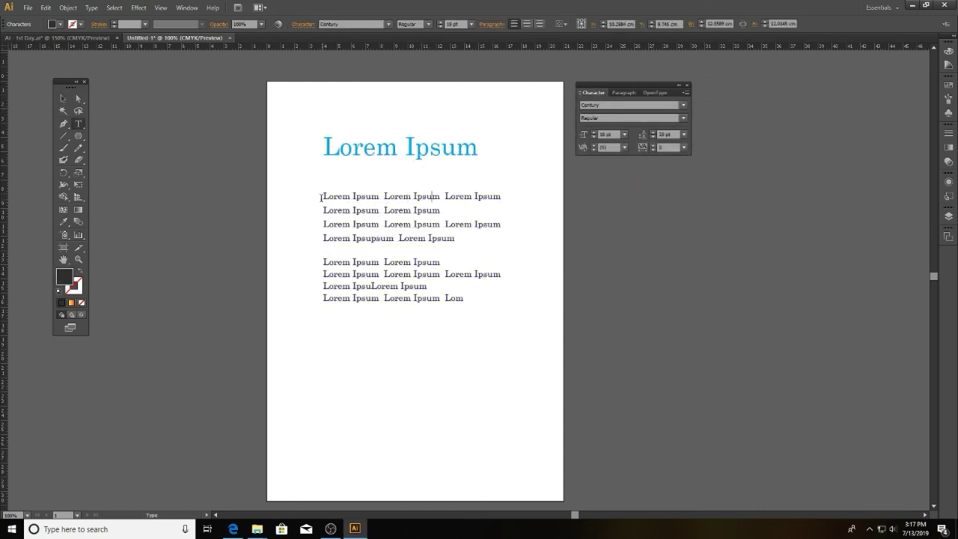
left_click_drag(328, 196, 434, 213)
double_click(71, 281)
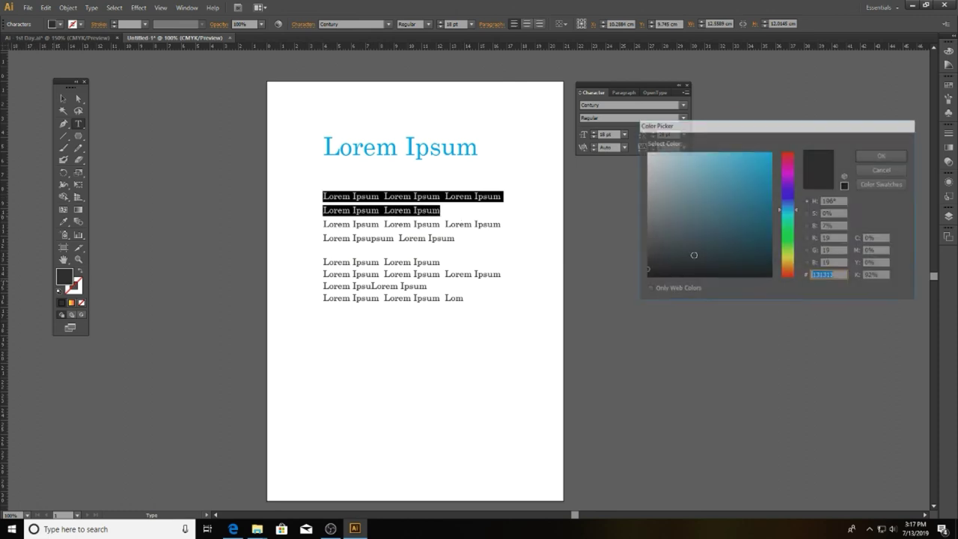
left_click_drag(788, 221, 788, 239)
left_click(761, 212)
left_click(862, 171)
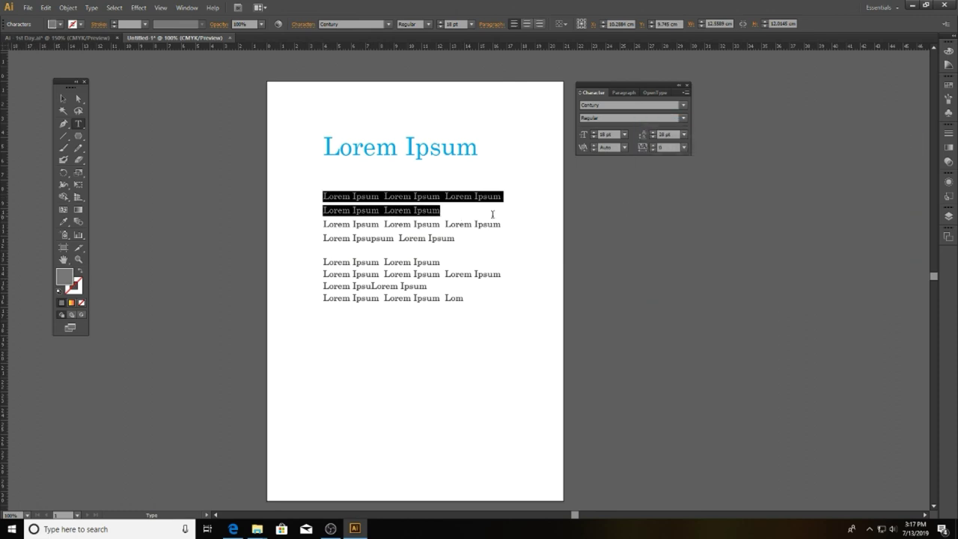
left_click(438, 210)
Step: Colour the first two body lines CMYK Green and shift the text block up and left
left_click_drag(444, 211, 324, 178)
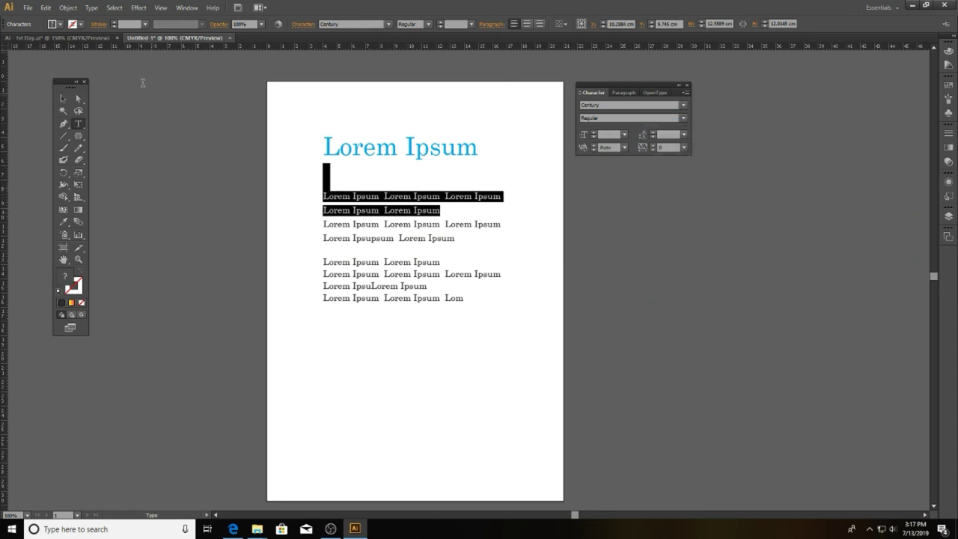
left_click(51, 24)
left_click(49, 43)
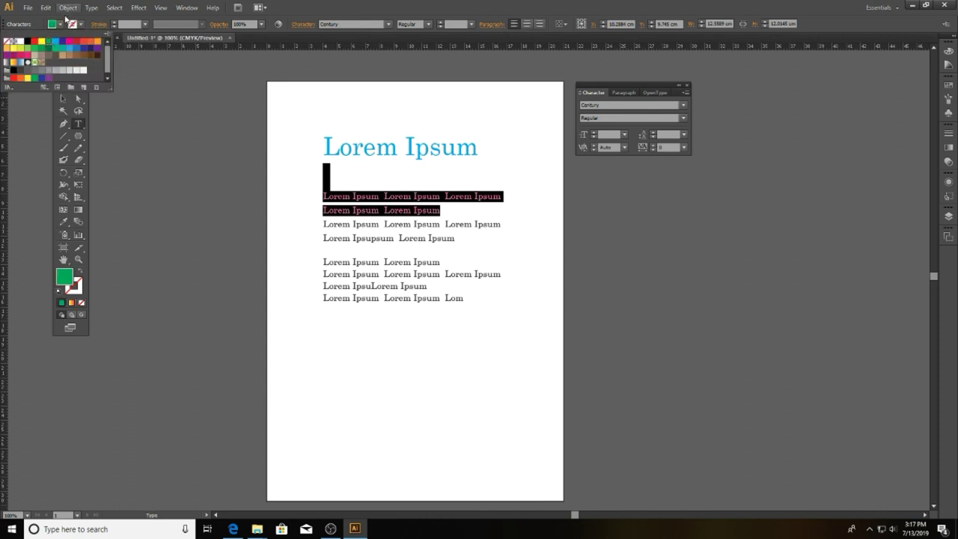
key("Escape")
key("Escape")
left_click_drag(410, 200, 384, 174)
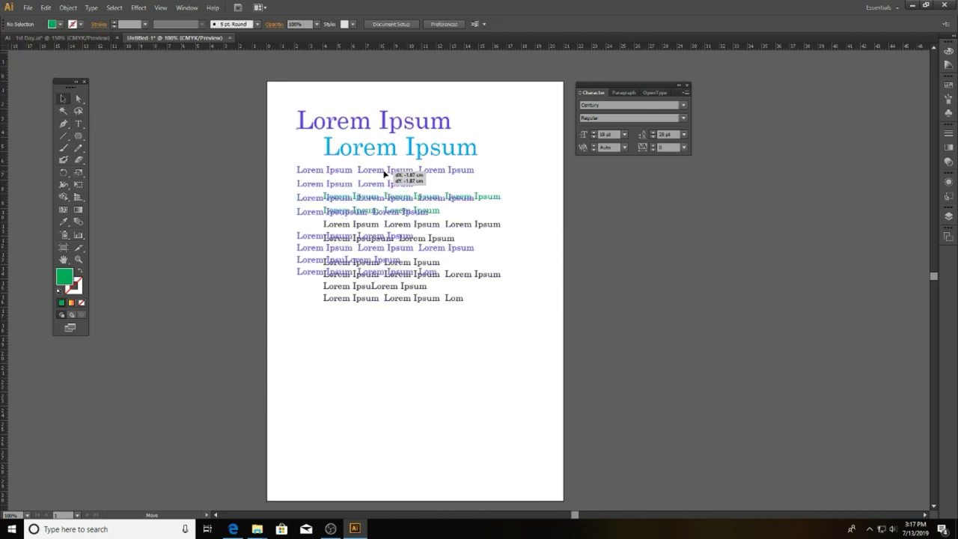
Step: In 1st Day.ai, colour the 'Type tools' outline line CMYK Cyan and select the Output line
left_click(75, 35)
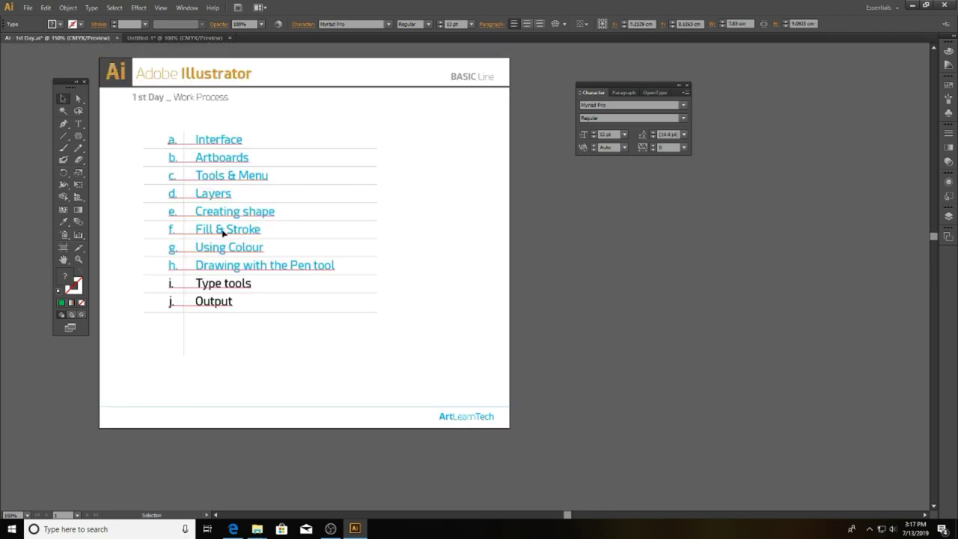
key("t")
left_click_drag(248, 284, 146, 283)
left_click(57, 30)
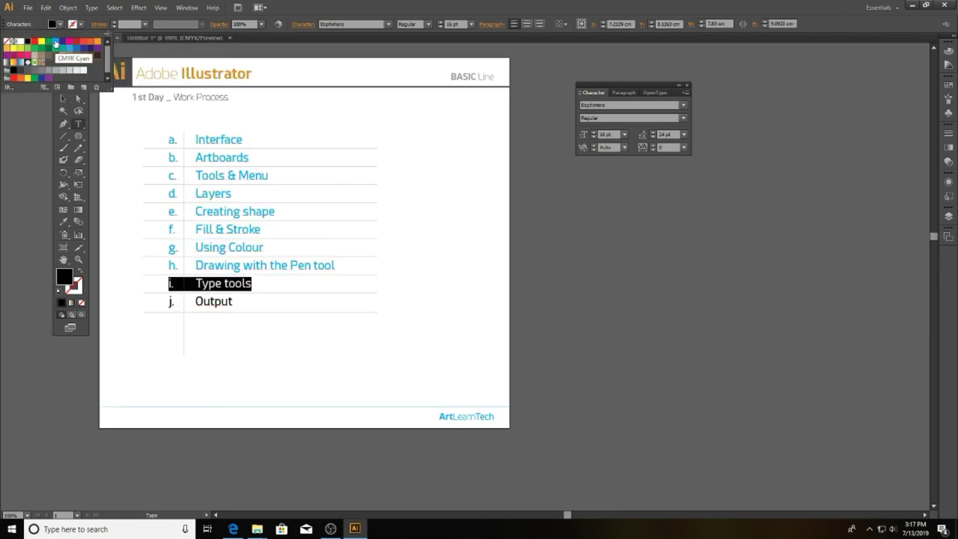
left_click(74, 58)
left_click_drag(194, 301, 240, 301)
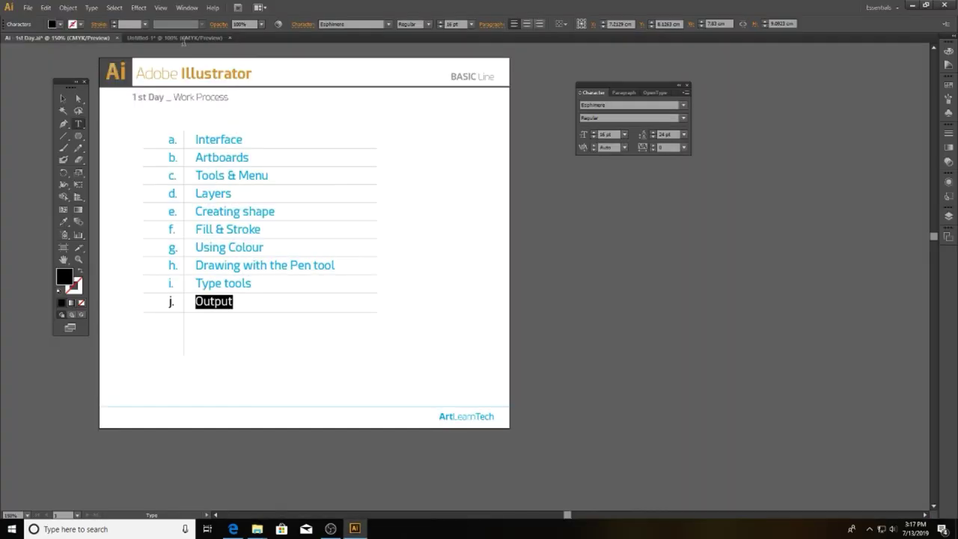
Step: Bring the untitled Lorem Ipsum document in Illustrator back into view
left_click(174, 37)
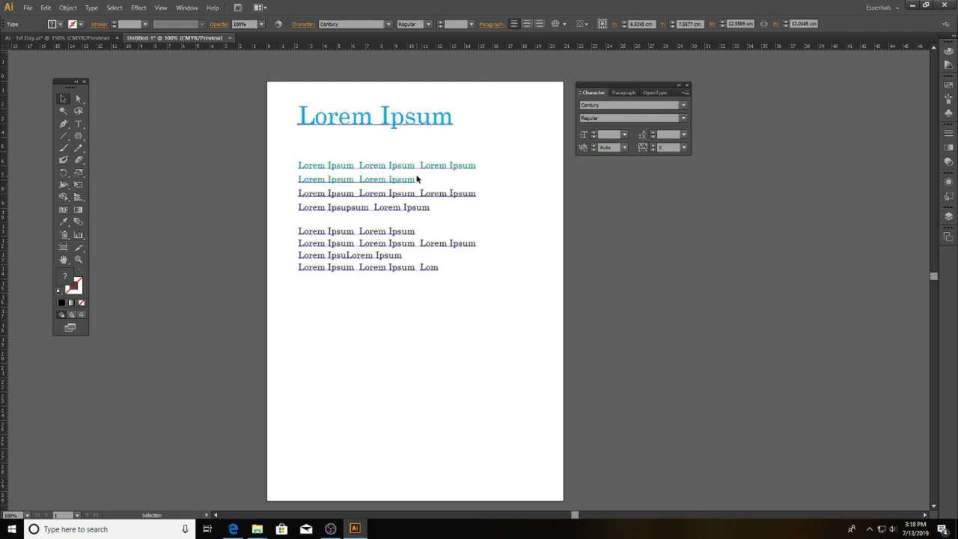
Step: Use the Selection tool on the Untitled-1 text, glance at 1st Day.ai, and return to Untitled-1
left_click(65, 99)
left_click(397, 309)
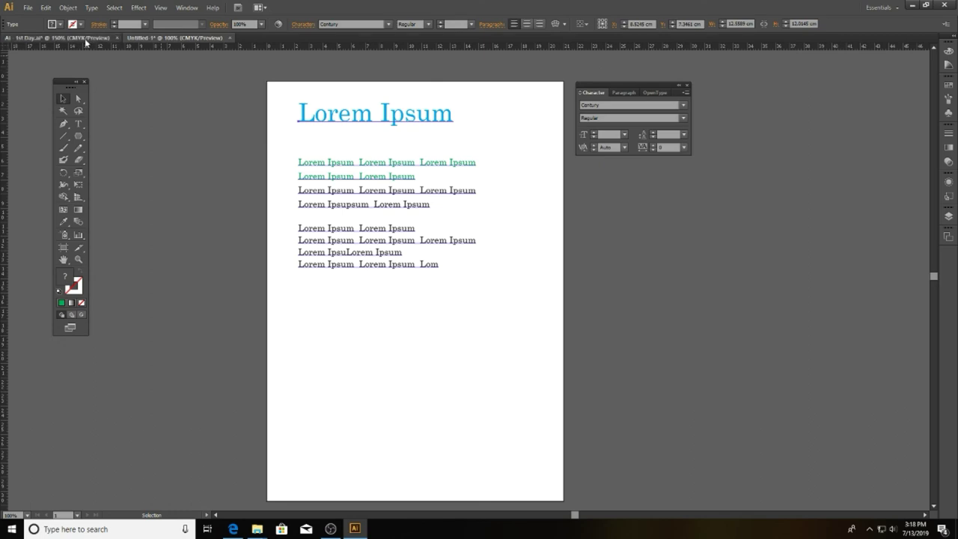
left_click(86, 38)
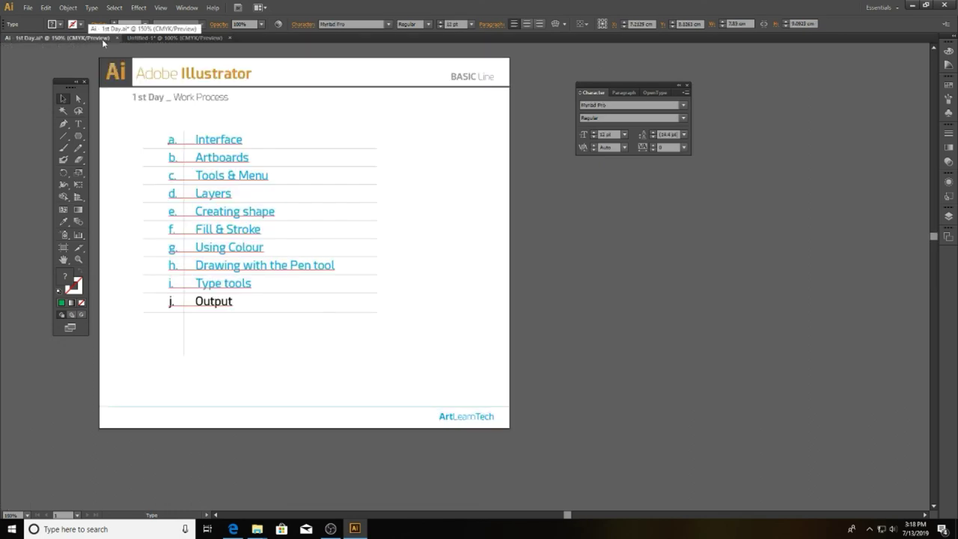
left_click(143, 37)
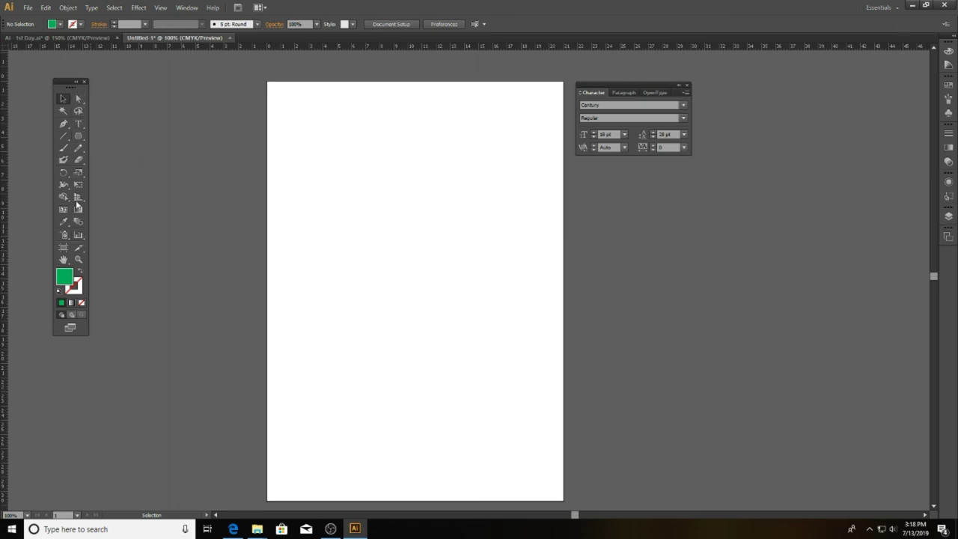
Step: Draw a three-sided polygon triangle near the top-left of the page
left_click(78, 135, "alt")
mouse_move(316, 138)
left_mouse_down()
mouse_move(344, 157)
mouse_move(327, 164)
mouse_move(338, 189)
mouse_move(396, 186)
mouse_move(338, 220)
left_mouse_up()
key("v")
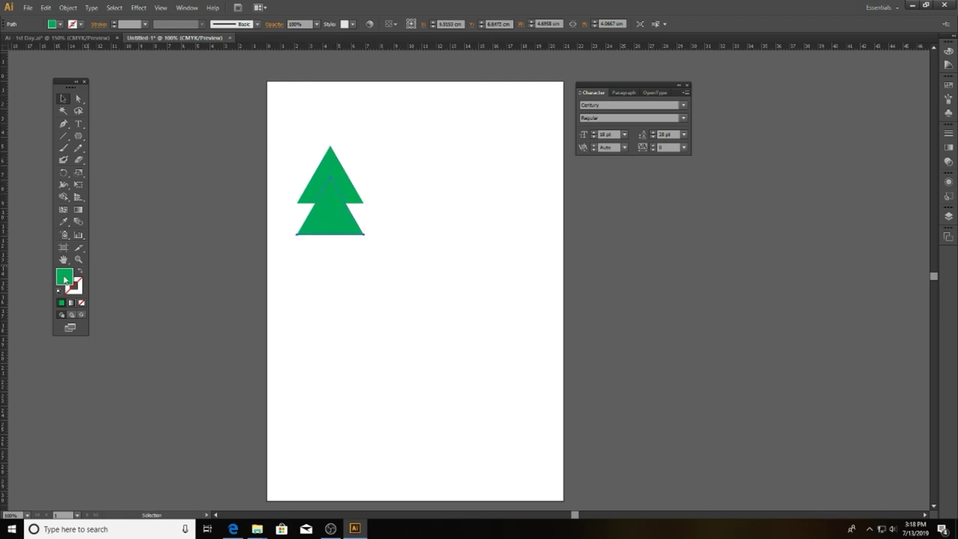
Step: Fill the lower triangle light green and move it straight up to overlap the dark one
double_click(65, 280)
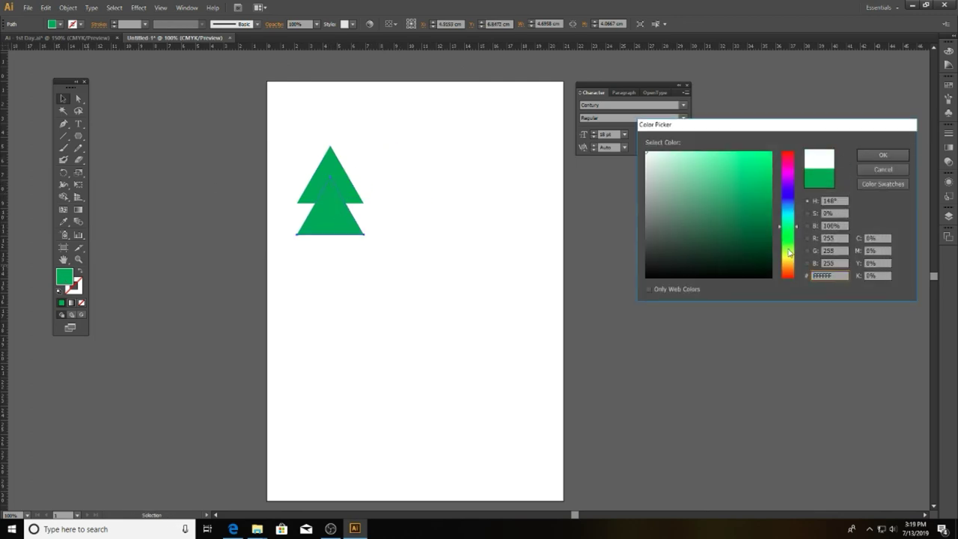
left_click(788, 252)
left_click(746, 178)
left_click(882, 154)
left_click_drag(413, 117, 312, 284)
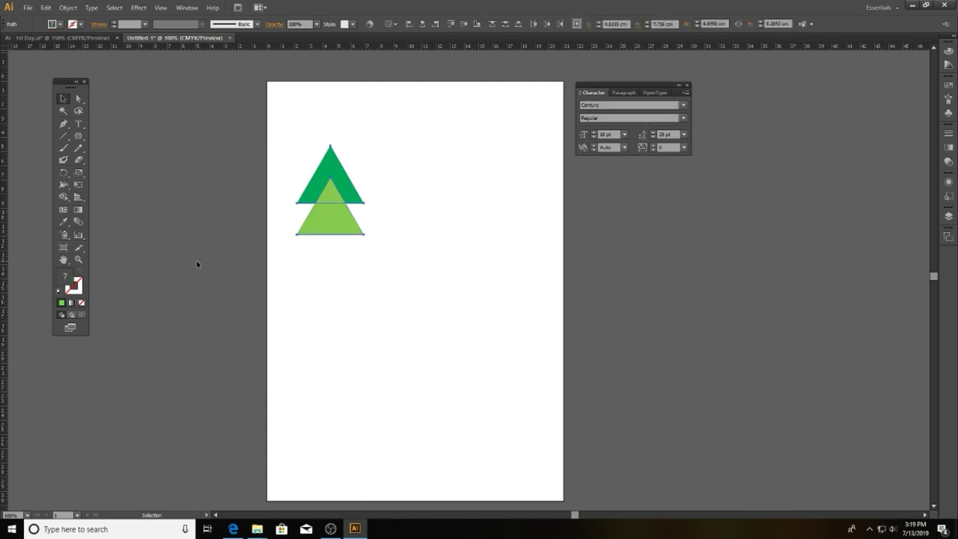
left_click(466, 226)
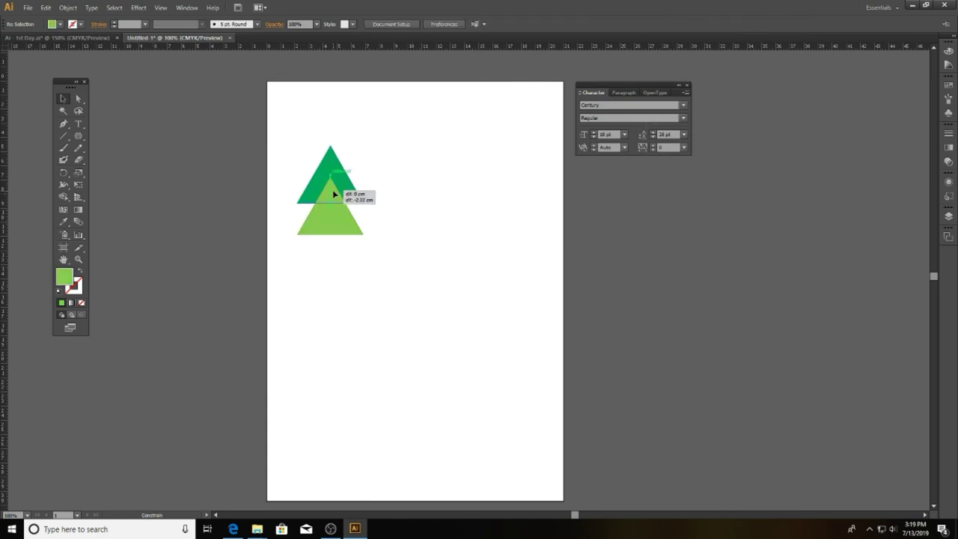
left_click_drag(333, 189, 330, 213)
key("ctrl+a")
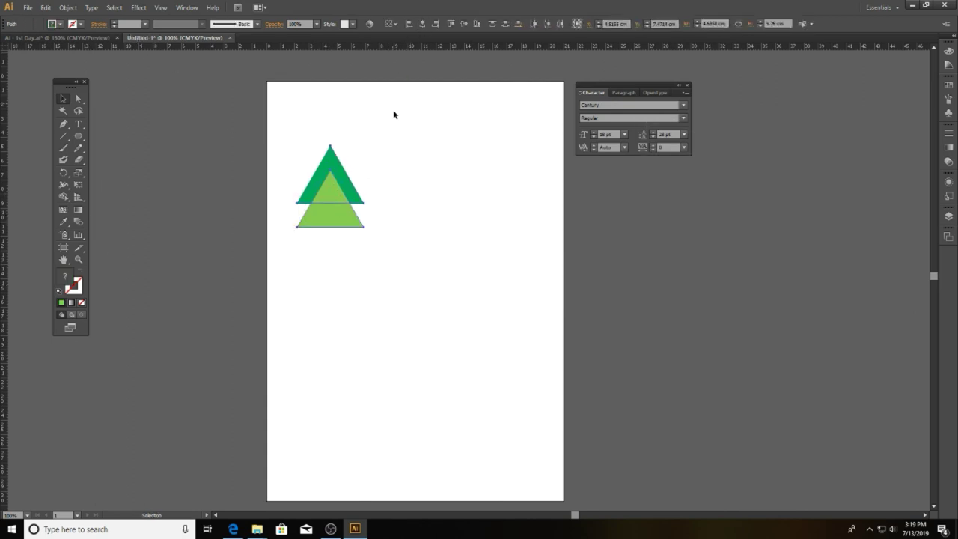
Step: Centre both triangles horizontally relative to the artboard
left_click(391, 24)
left_click(410, 55)
left_click(449, 24)
left_click(491, 148)
left_click(27, 8)
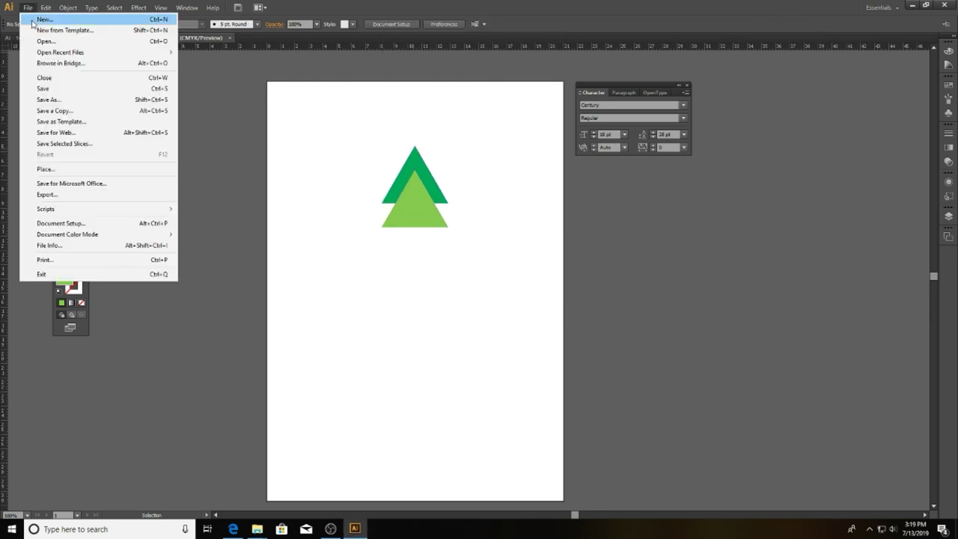
Step: Save the tree drawing as the Illustrator file 'Ai - 1st Day-A' in the Ai folder
left_click(43, 88)
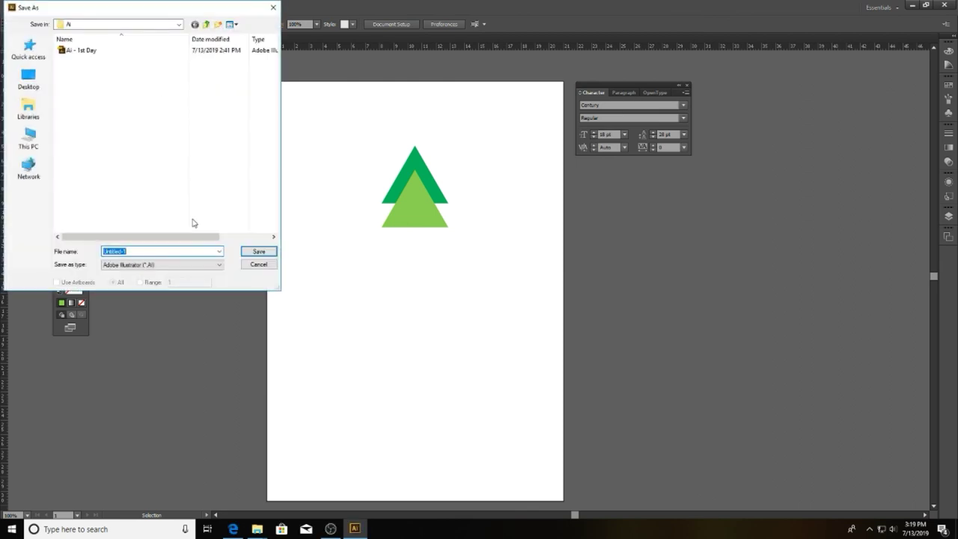
left_click(83, 50)
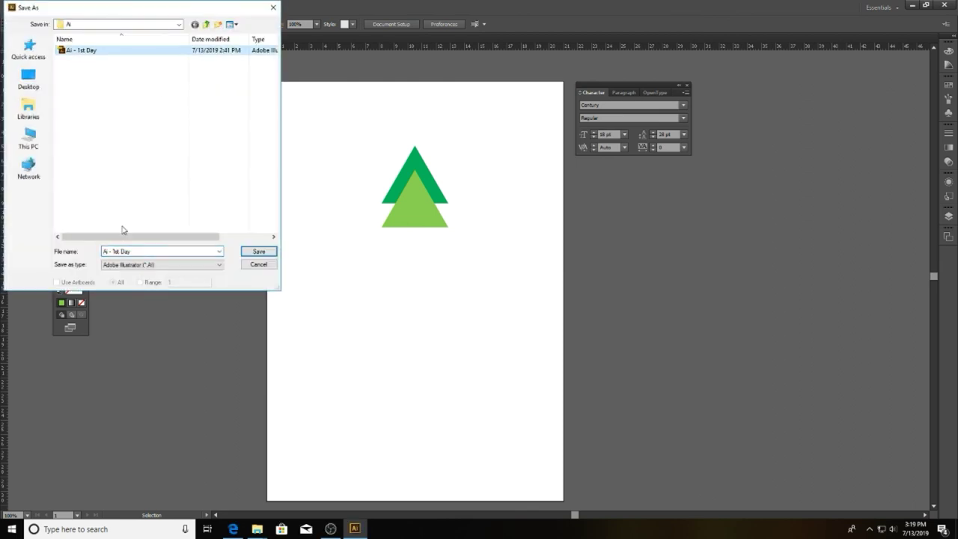
left_click(262, 253)
left_click(511, 402)
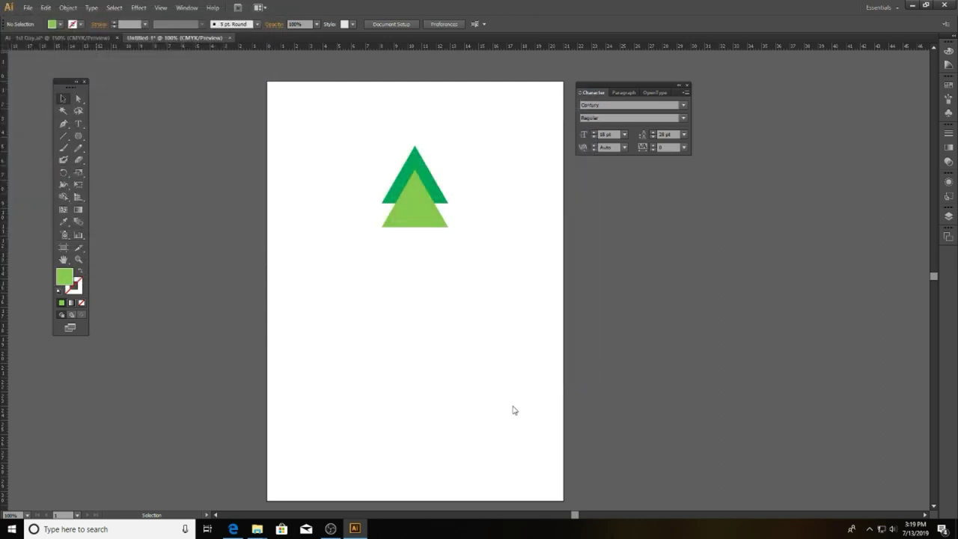
Step: Check the export format list in the Export window, then cancel it
left_click(28, 8)
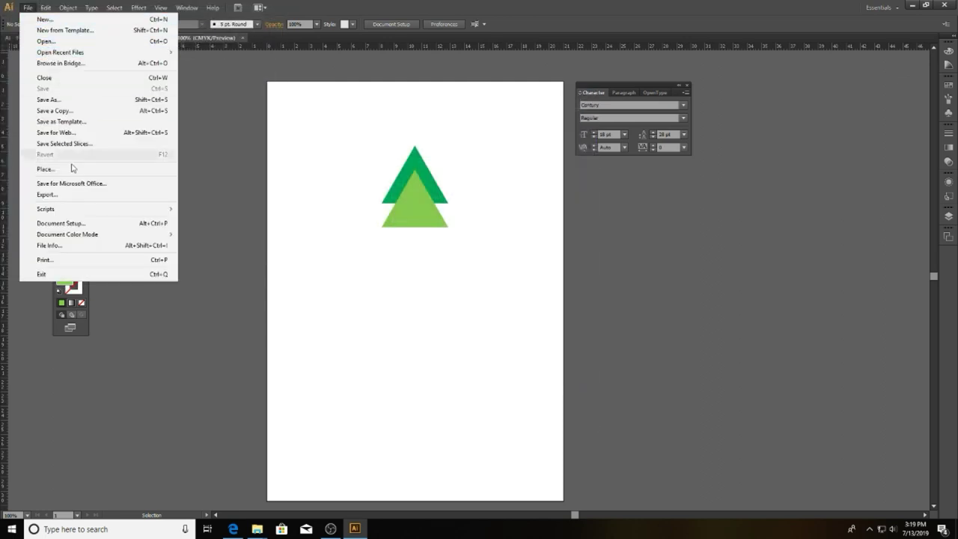
left_click(45, 193)
left_click(158, 264)
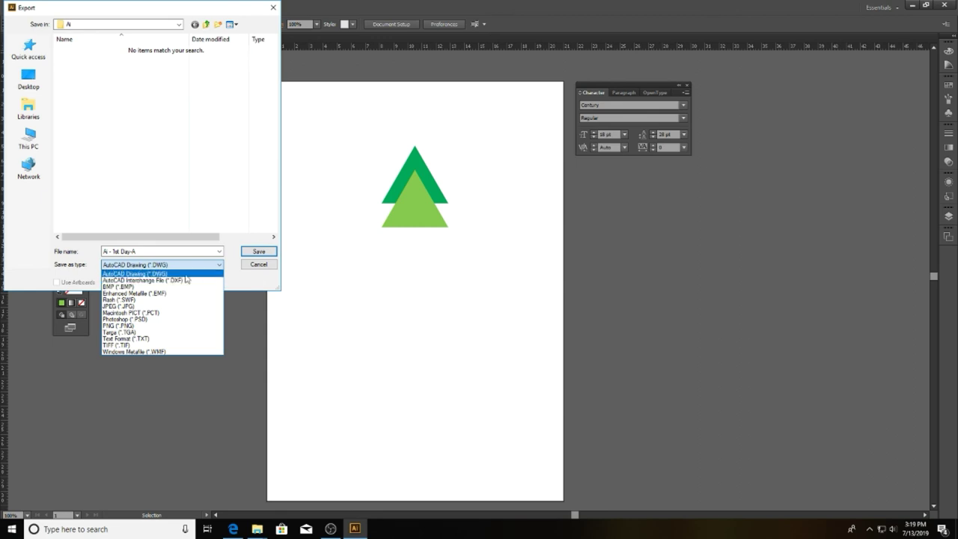
left_click(135, 274)
left_click(258, 264)
Step: Cancel the export again and show the Save As dialog's Save as type list
left_click(27, 8)
left_click(45, 195)
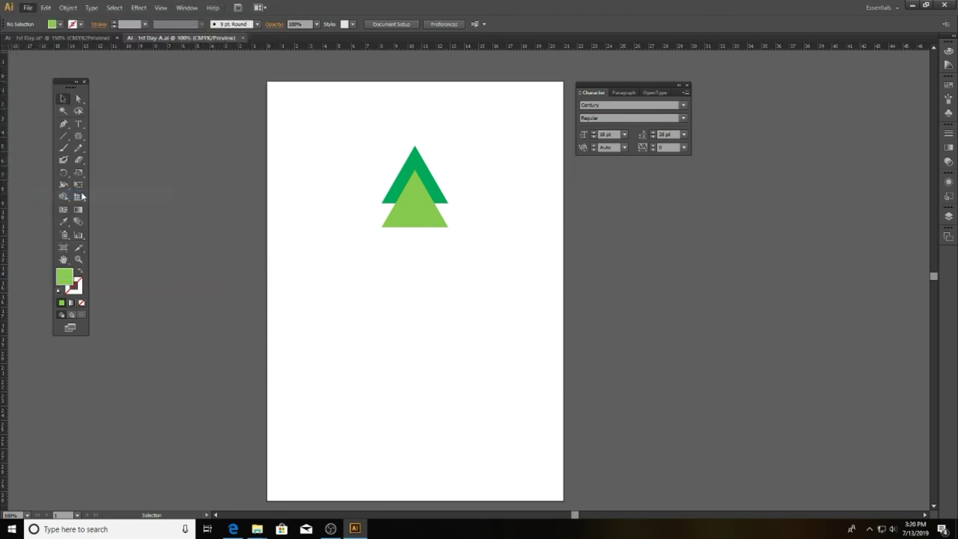
left_click(196, 264)
left_click(259, 265)
left_click(27, 8)
left_click(45, 100)
left_click(160, 264)
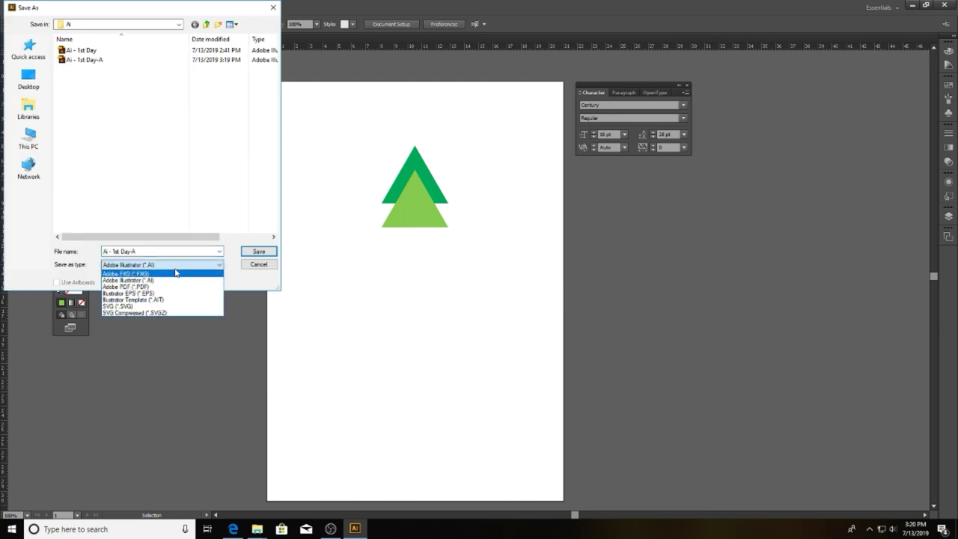
Step: Save as Adobe PDF and review the Output, Security and Summary categories
left_click(143, 287)
left_click(258, 251)
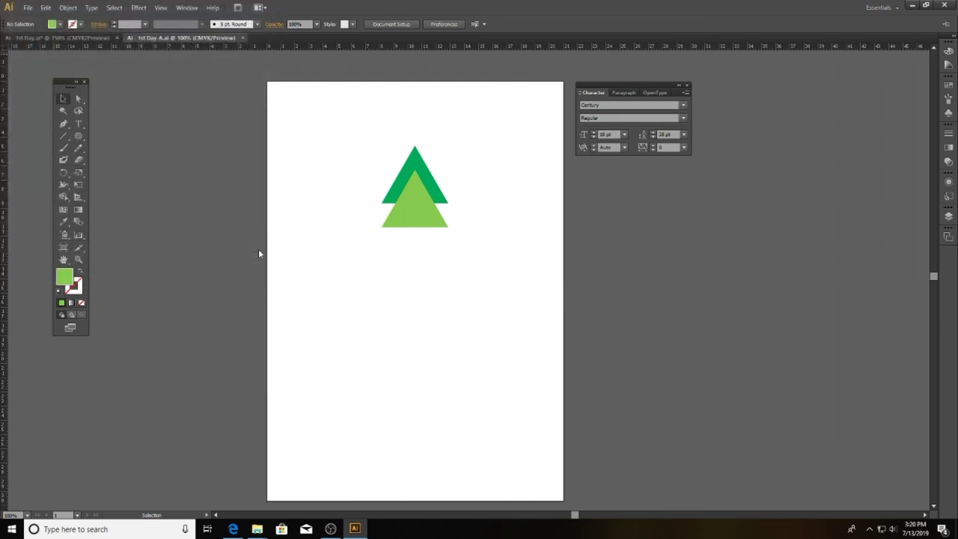
left_click(332, 173)
left_click(338, 181)
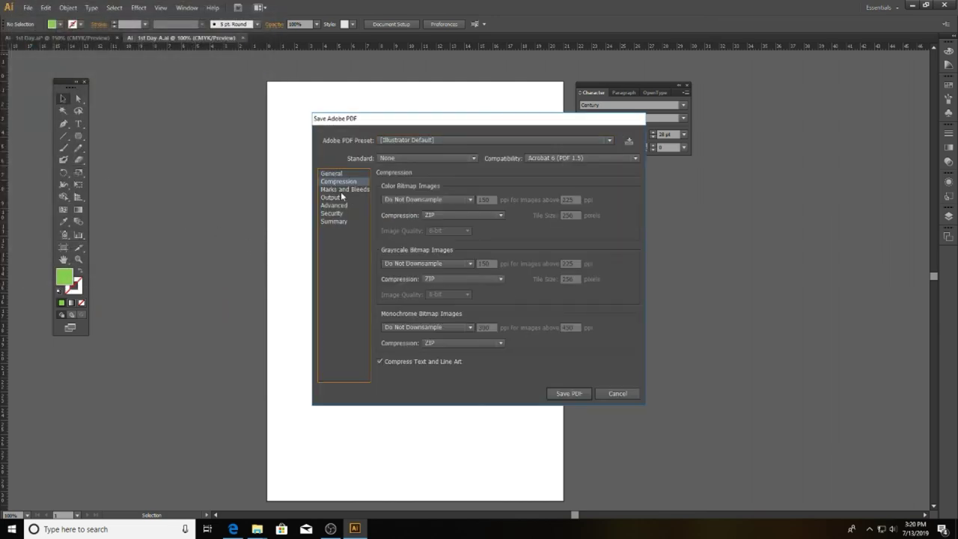
left_click(342, 189)
left_click(331, 197)
left_click(331, 213)
left_click(333, 222)
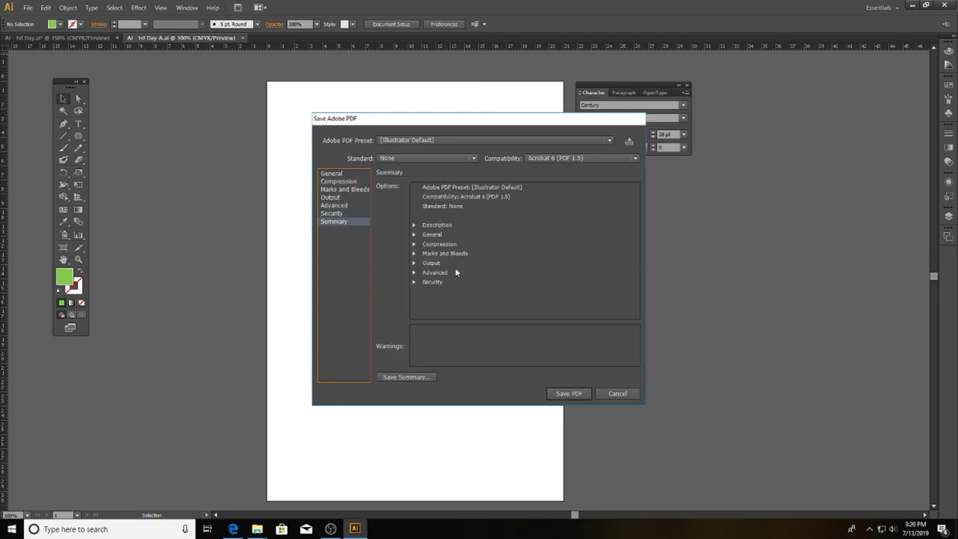
Step: Check the General and Compression settings, then write 'Ai - 1st Day-A.pdf' with Illustrator Default
left_click(332, 173)
left_click(337, 181)
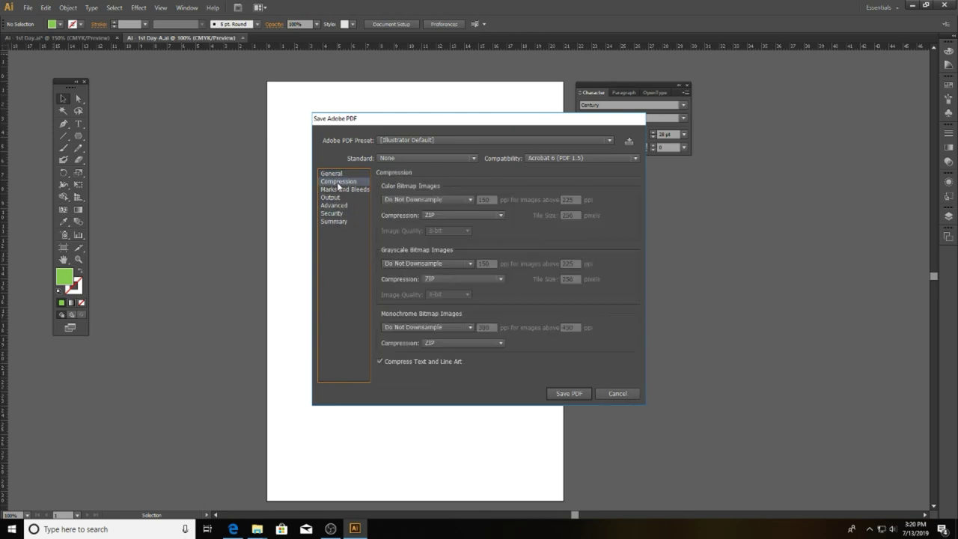
left_click(331, 173)
left_click(570, 394)
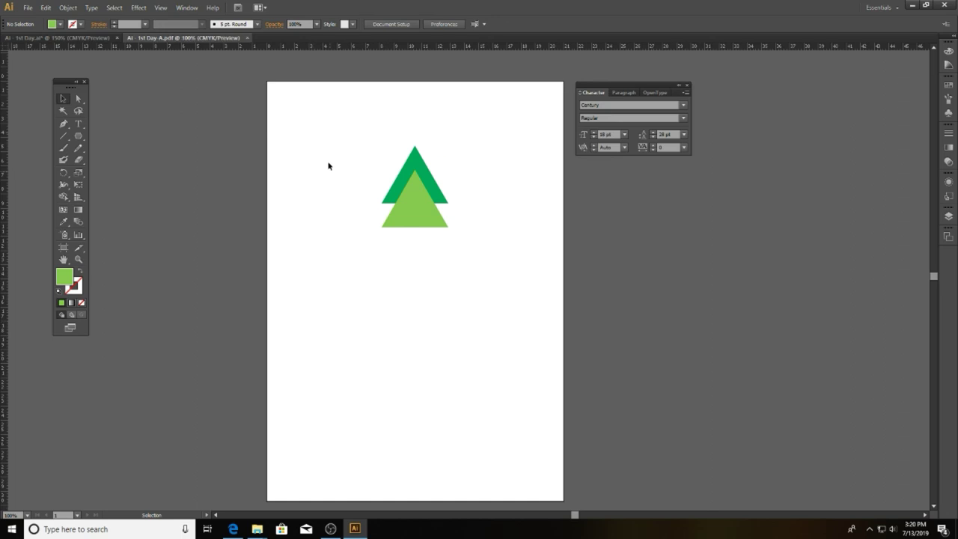
left_click(28, 7)
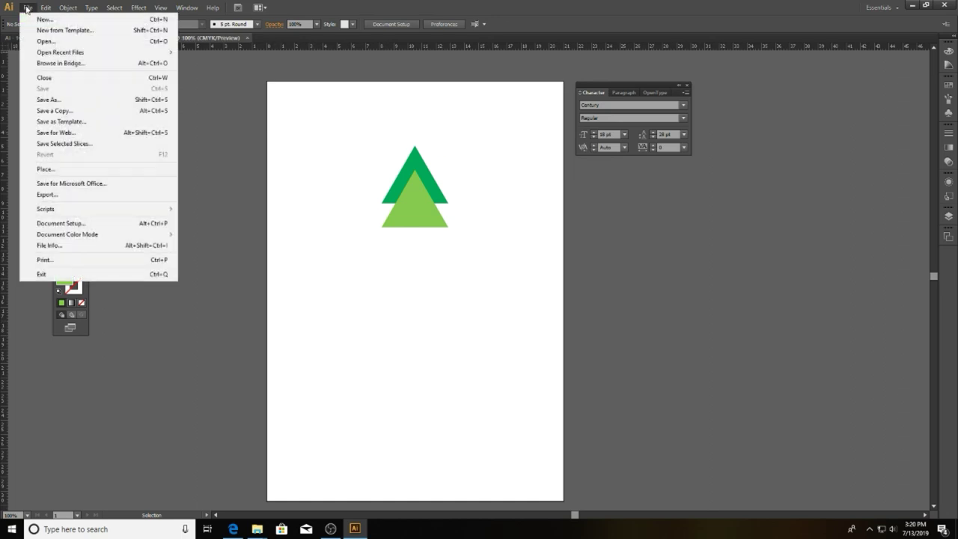
Step: Export the tree drawing with PNG as the file format
left_click(52, 193)
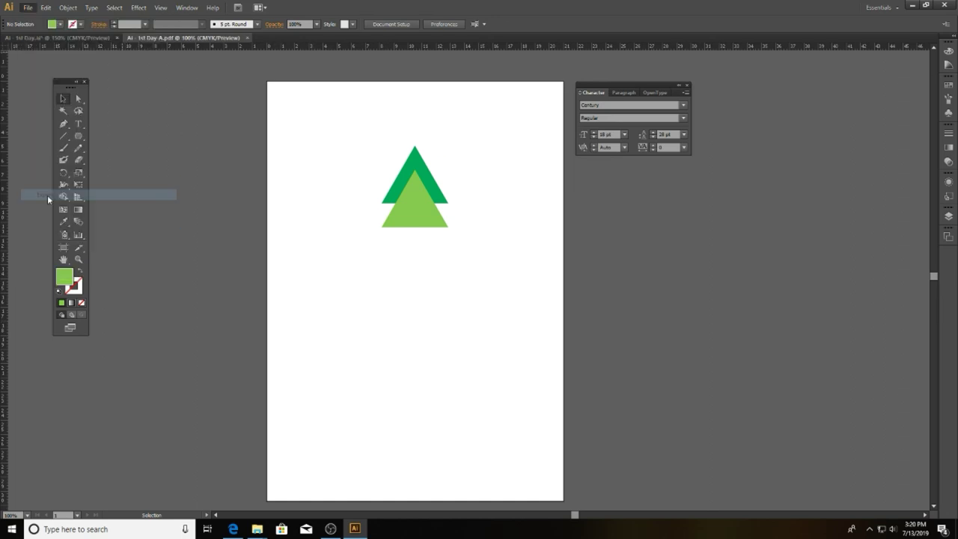
left_click(161, 264)
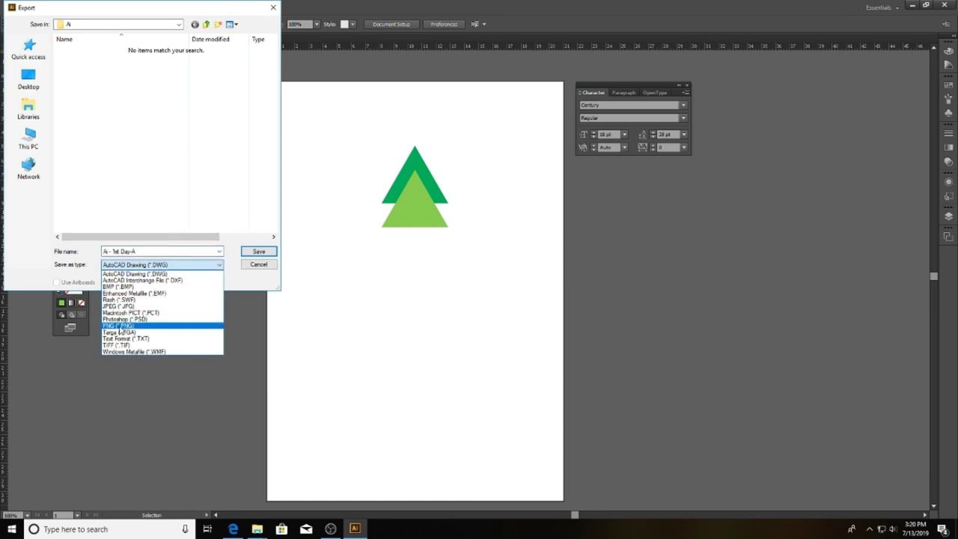
left_click(126, 327)
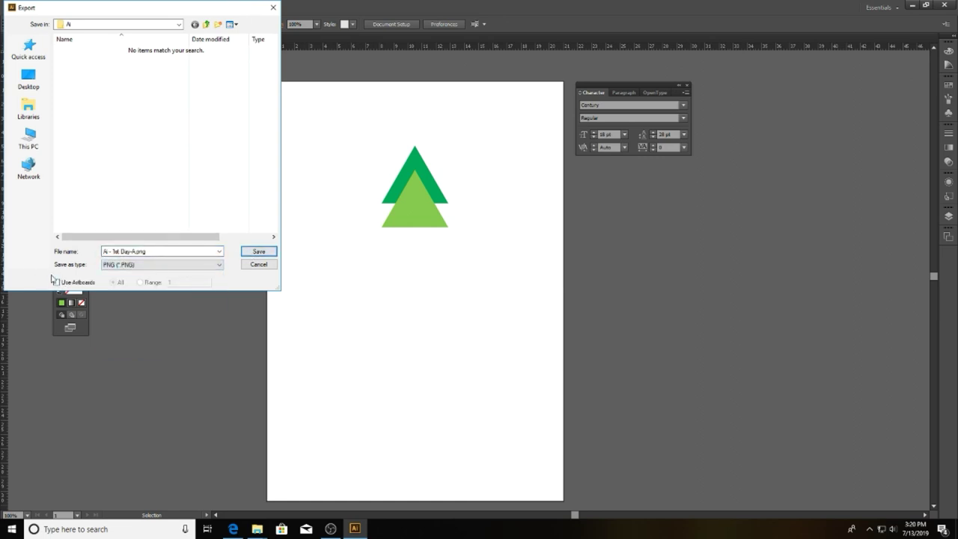
left_click(257, 251)
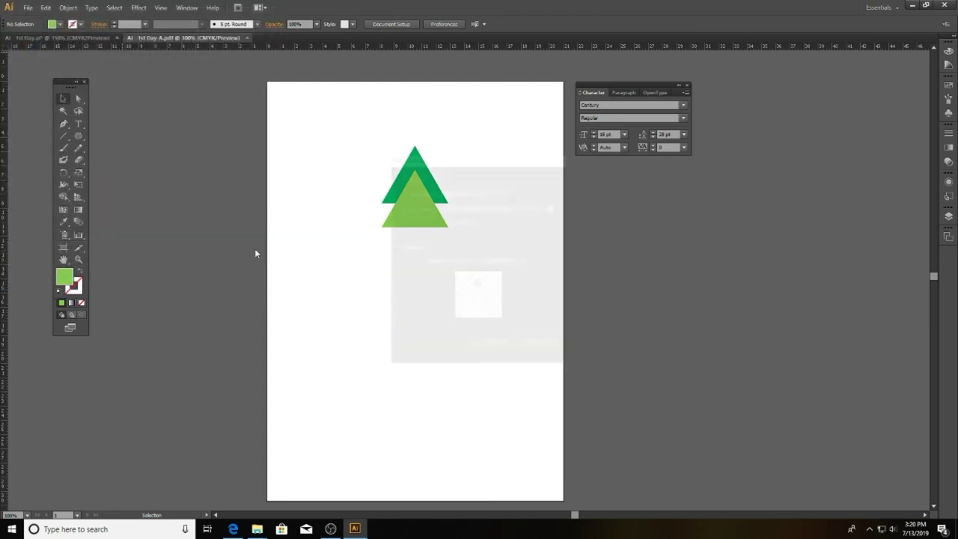
Step: Set PNG resolution to High (300 ppi), keep a transparent background, and confirm
left_click(488, 192)
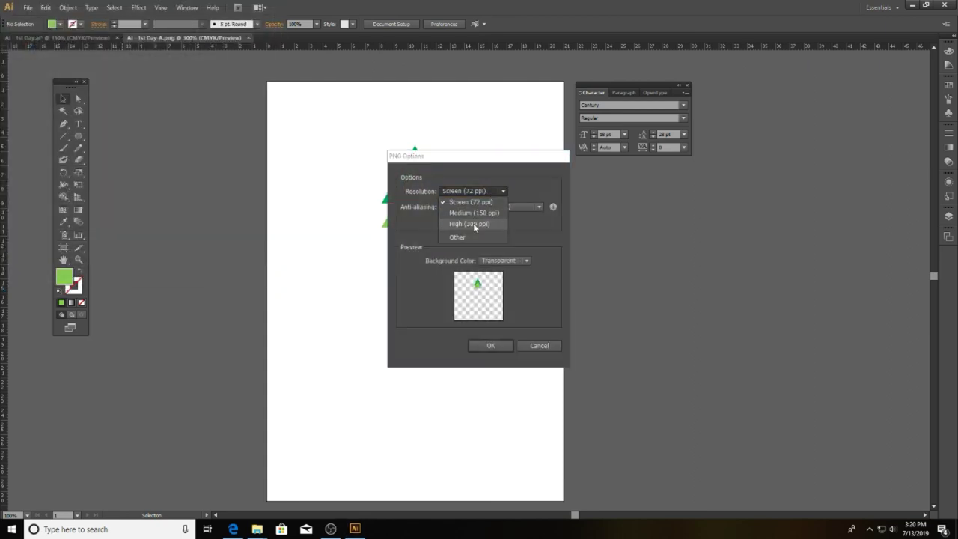
left_click(520, 186)
left_click(495, 192)
left_click(522, 174)
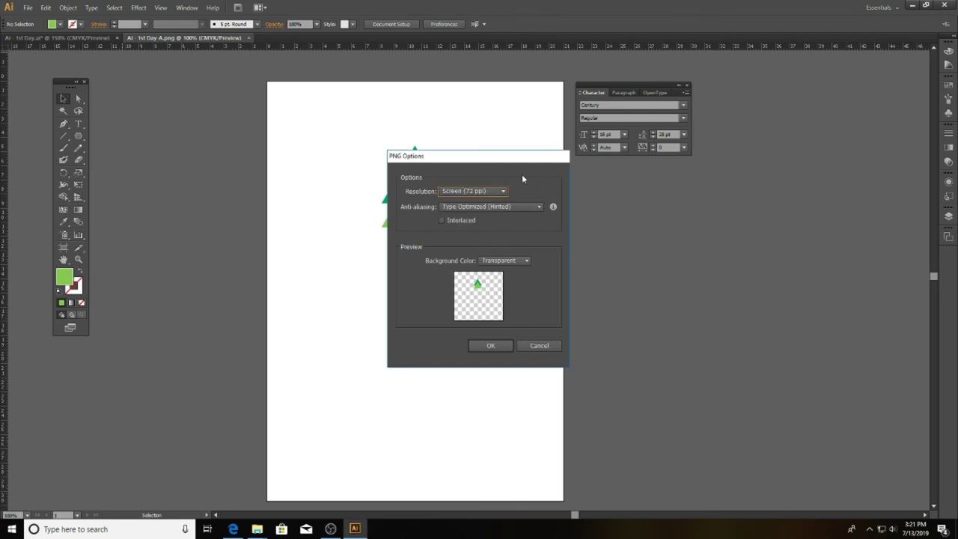
left_click(472, 191)
left_click(469, 224)
left_click(490, 206)
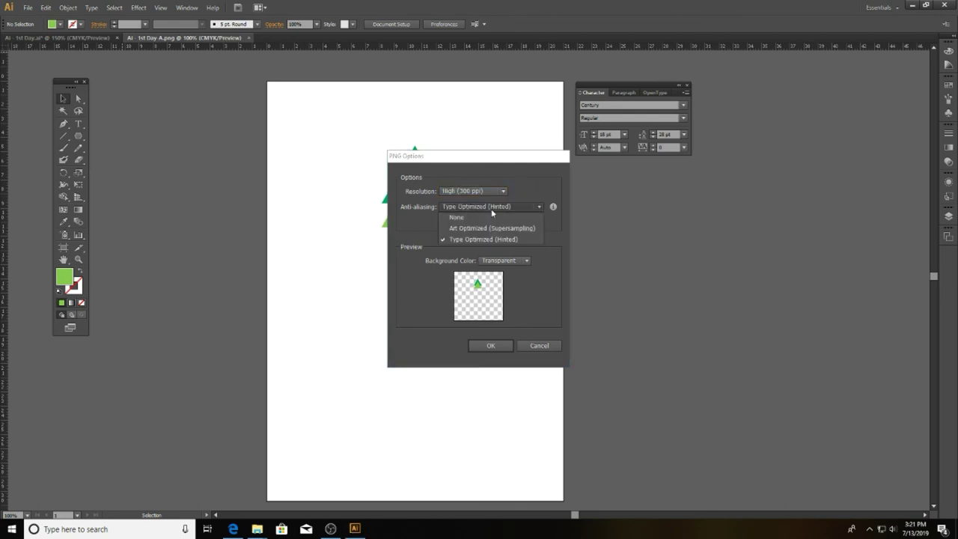
left_click(552, 242)
left_click(503, 260)
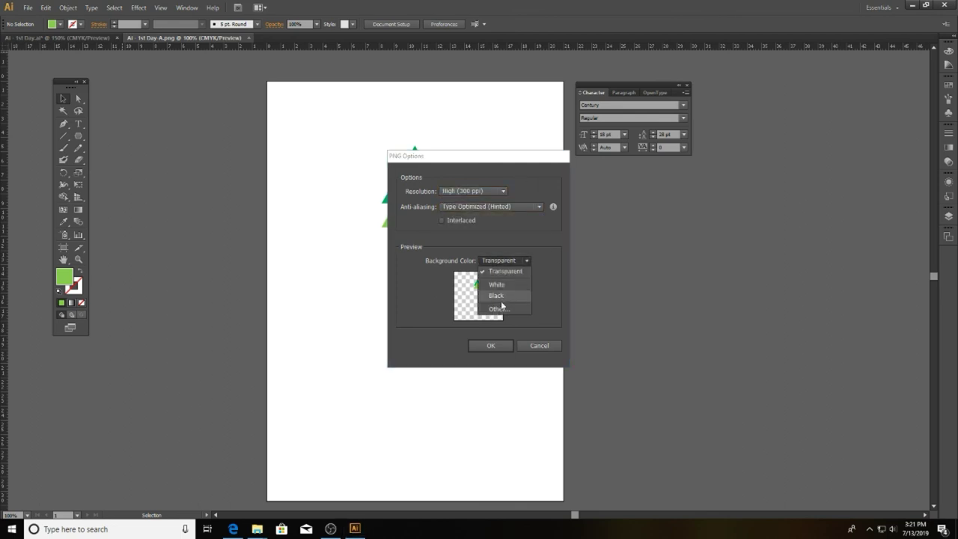
left_click(547, 273)
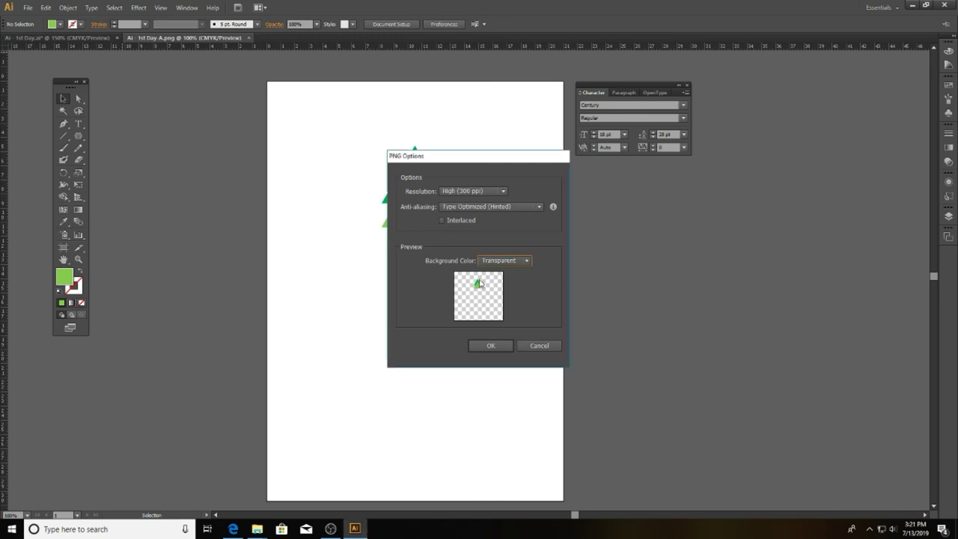
left_click(490, 346)
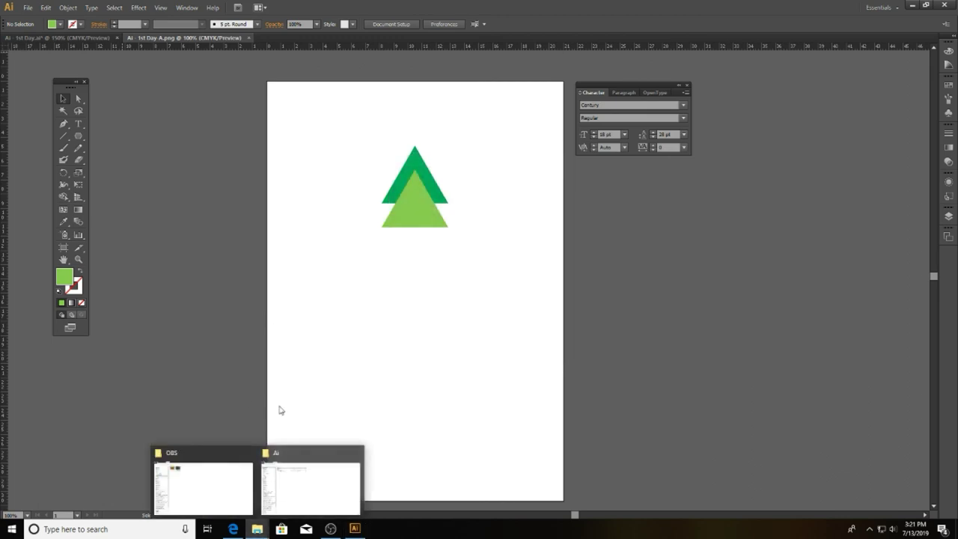
Step: Open 'Ai - 1st Day-A.pdf' from the Ai folder, close Acrobat, then open 'Ai - 1st Day-A.png'
left_click(209, 483)
left_click(901, 6)
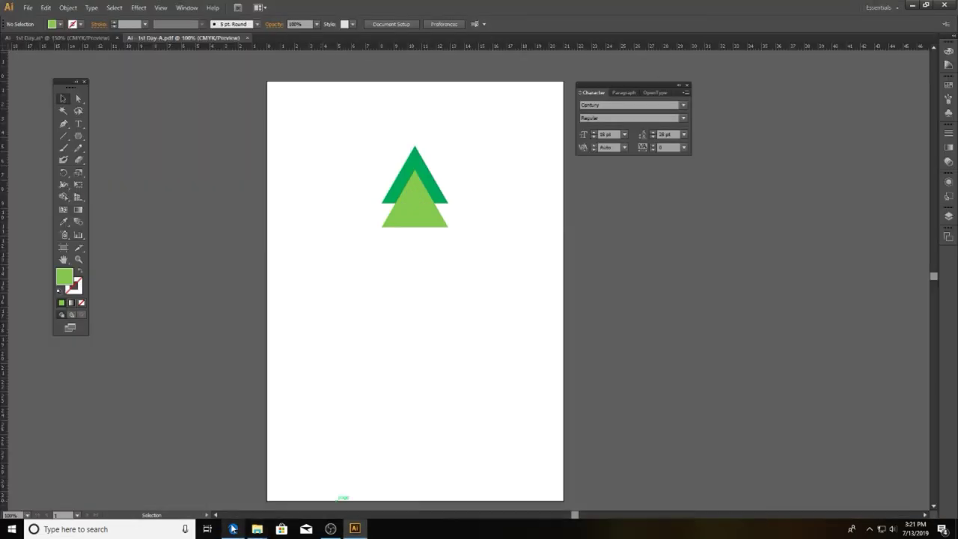
left_click(308, 479)
double_click(231, 84)
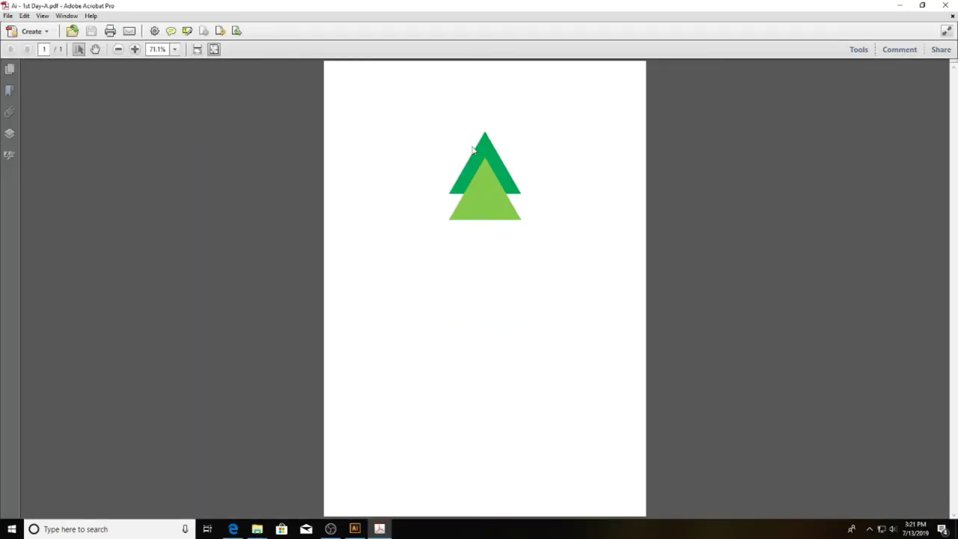
left_click(944, 6)
double_click(214, 94)
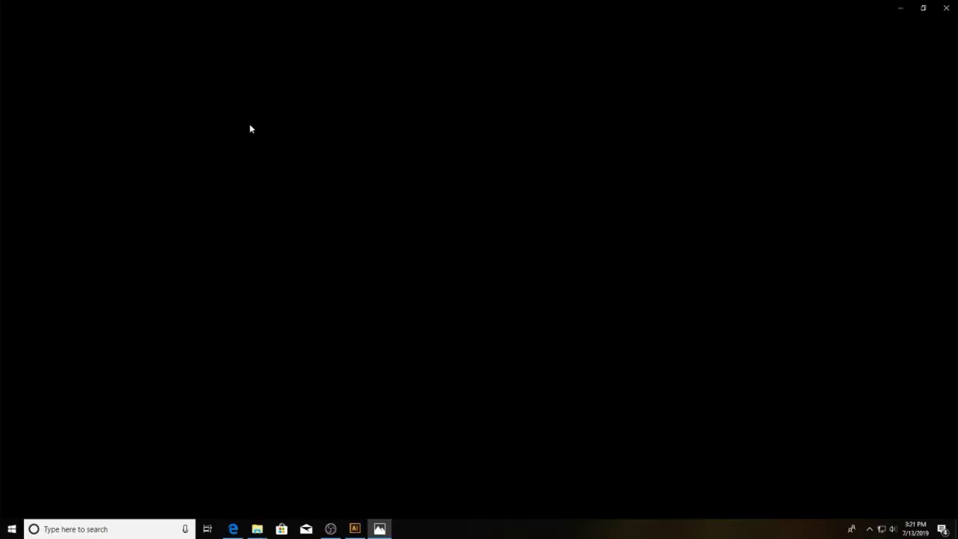